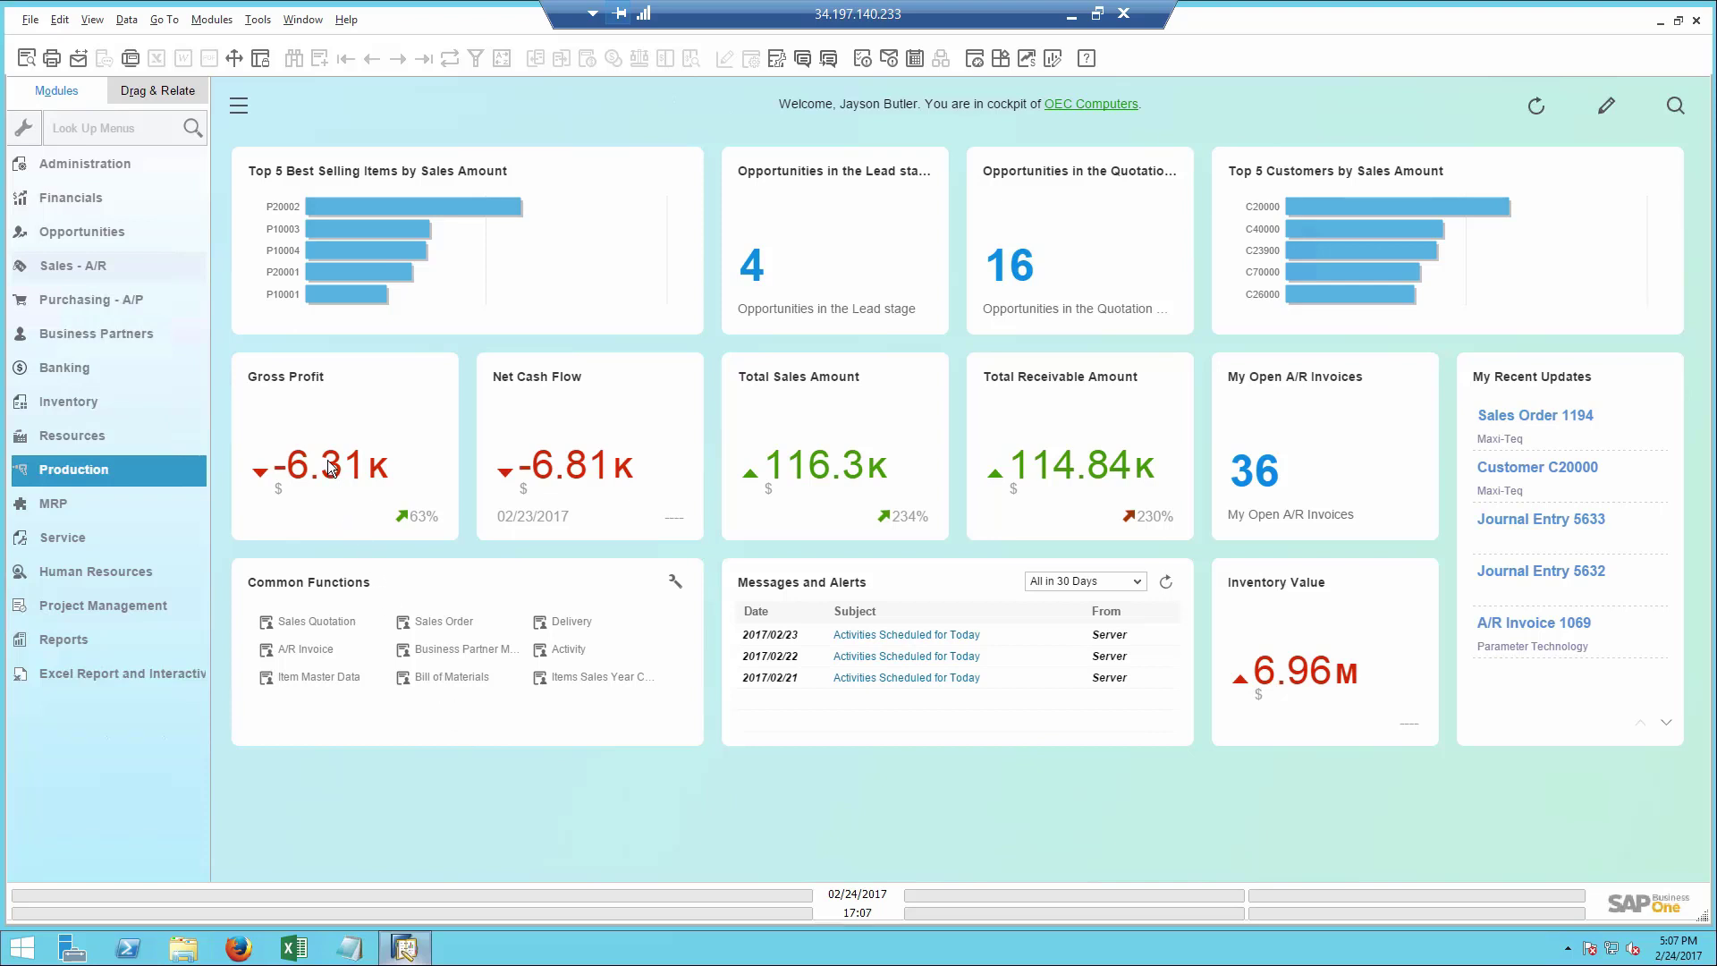
# Drill into the quotation-stage opportunities and open the sales quotation linked to Microchips' "New printers" opportunity
pyautogui.moveTo(330, 460)
pyautogui.moveTo(274, 462)
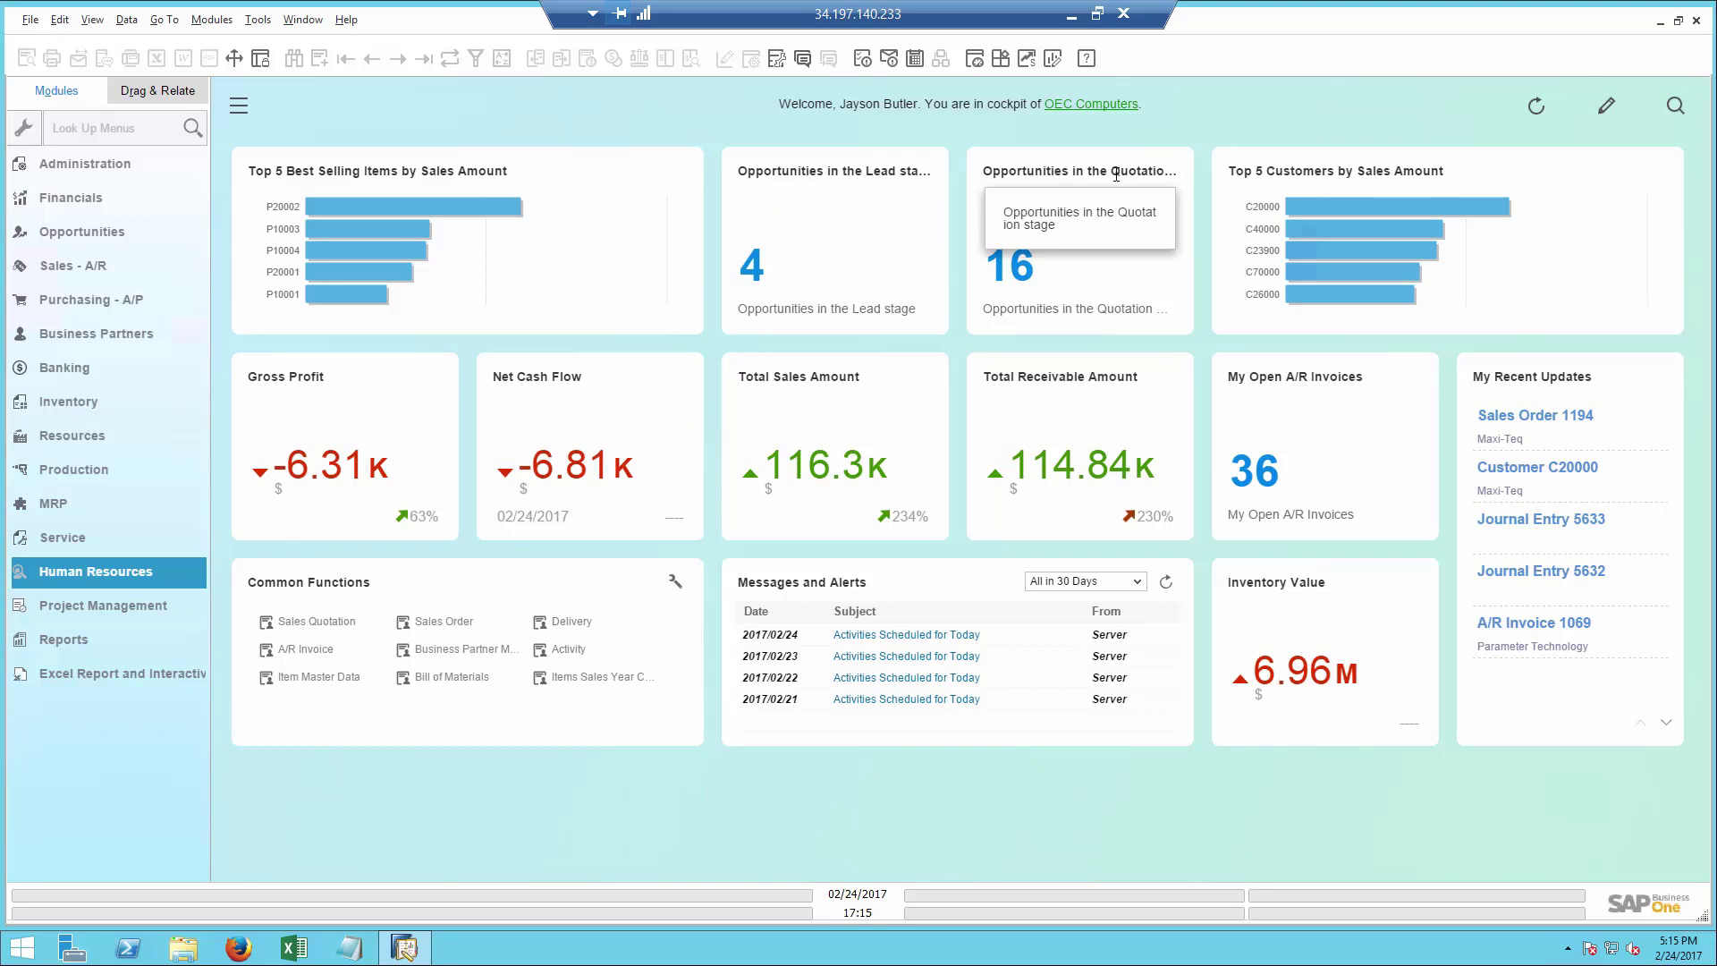
pyautogui.click(1020, 277)
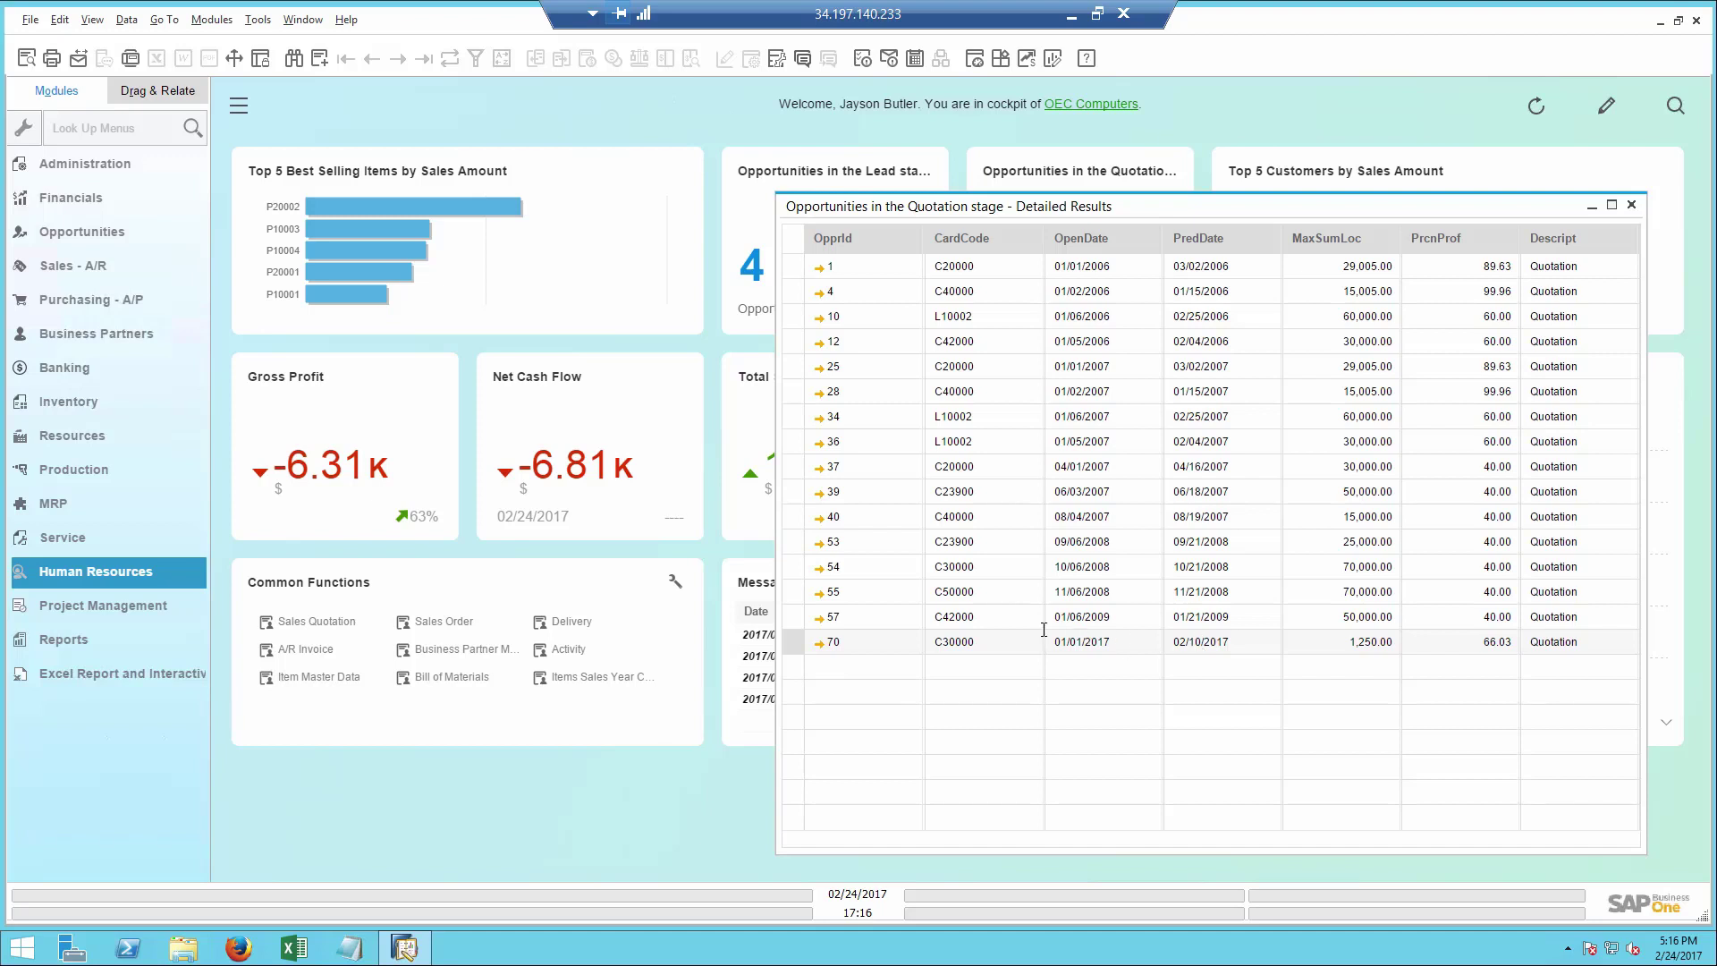
pyautogui.click(819, 643)
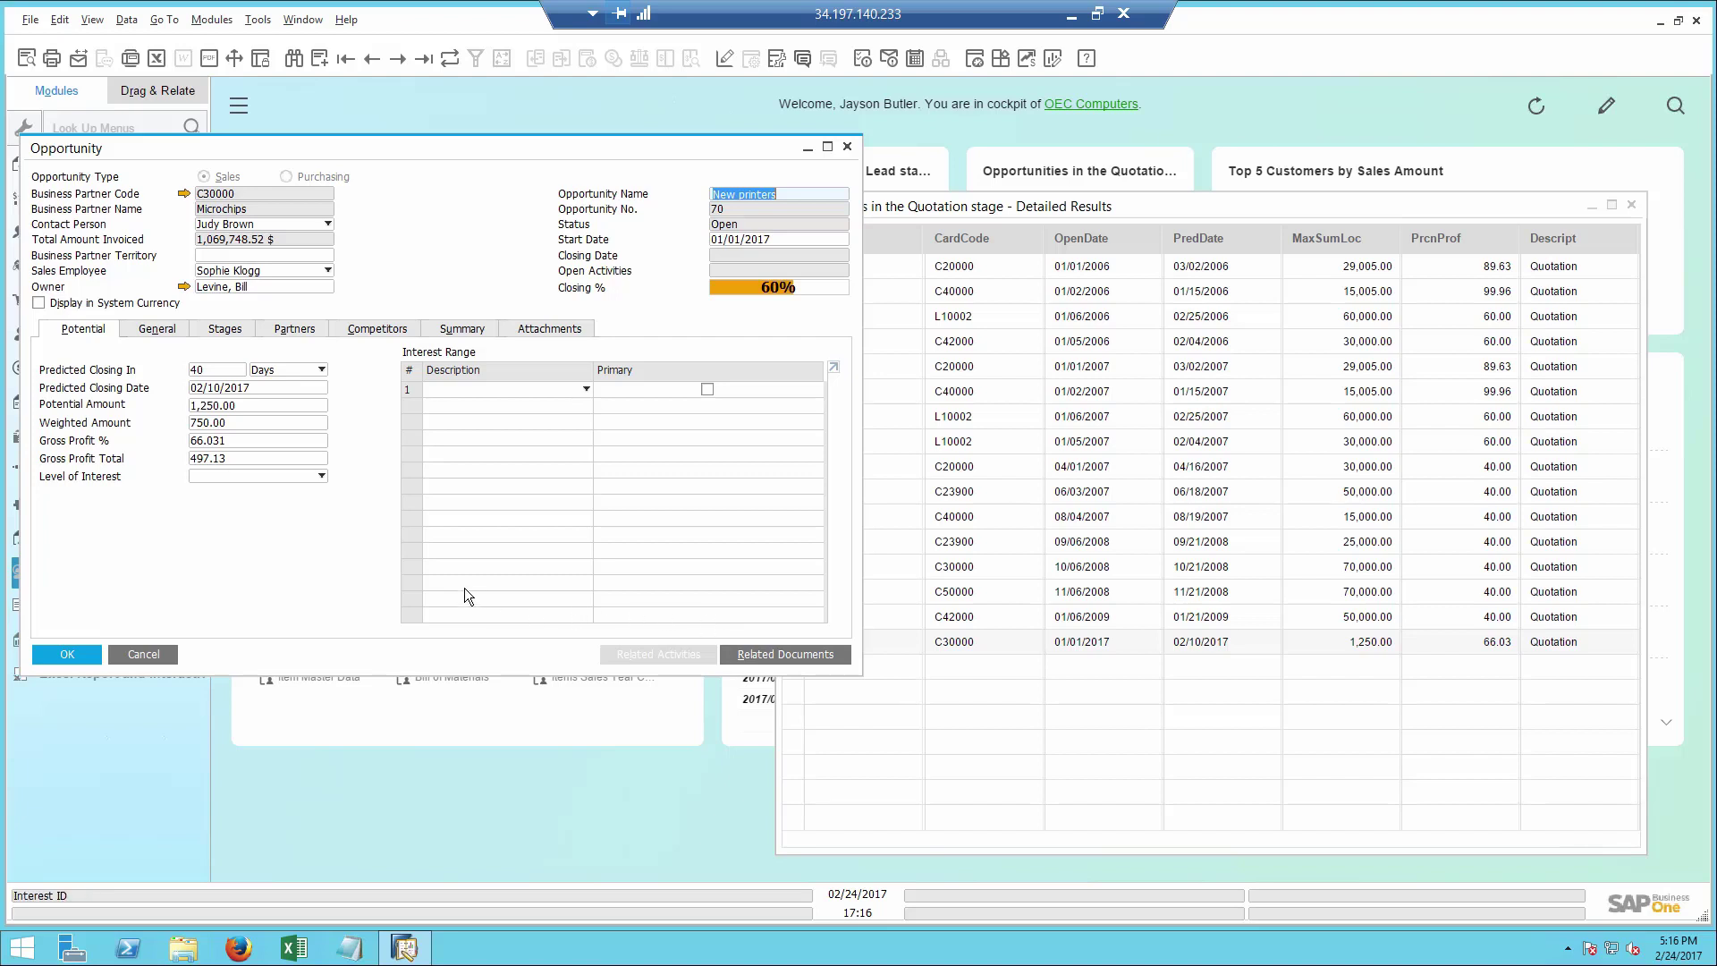
pyautogui.click(229, 329)
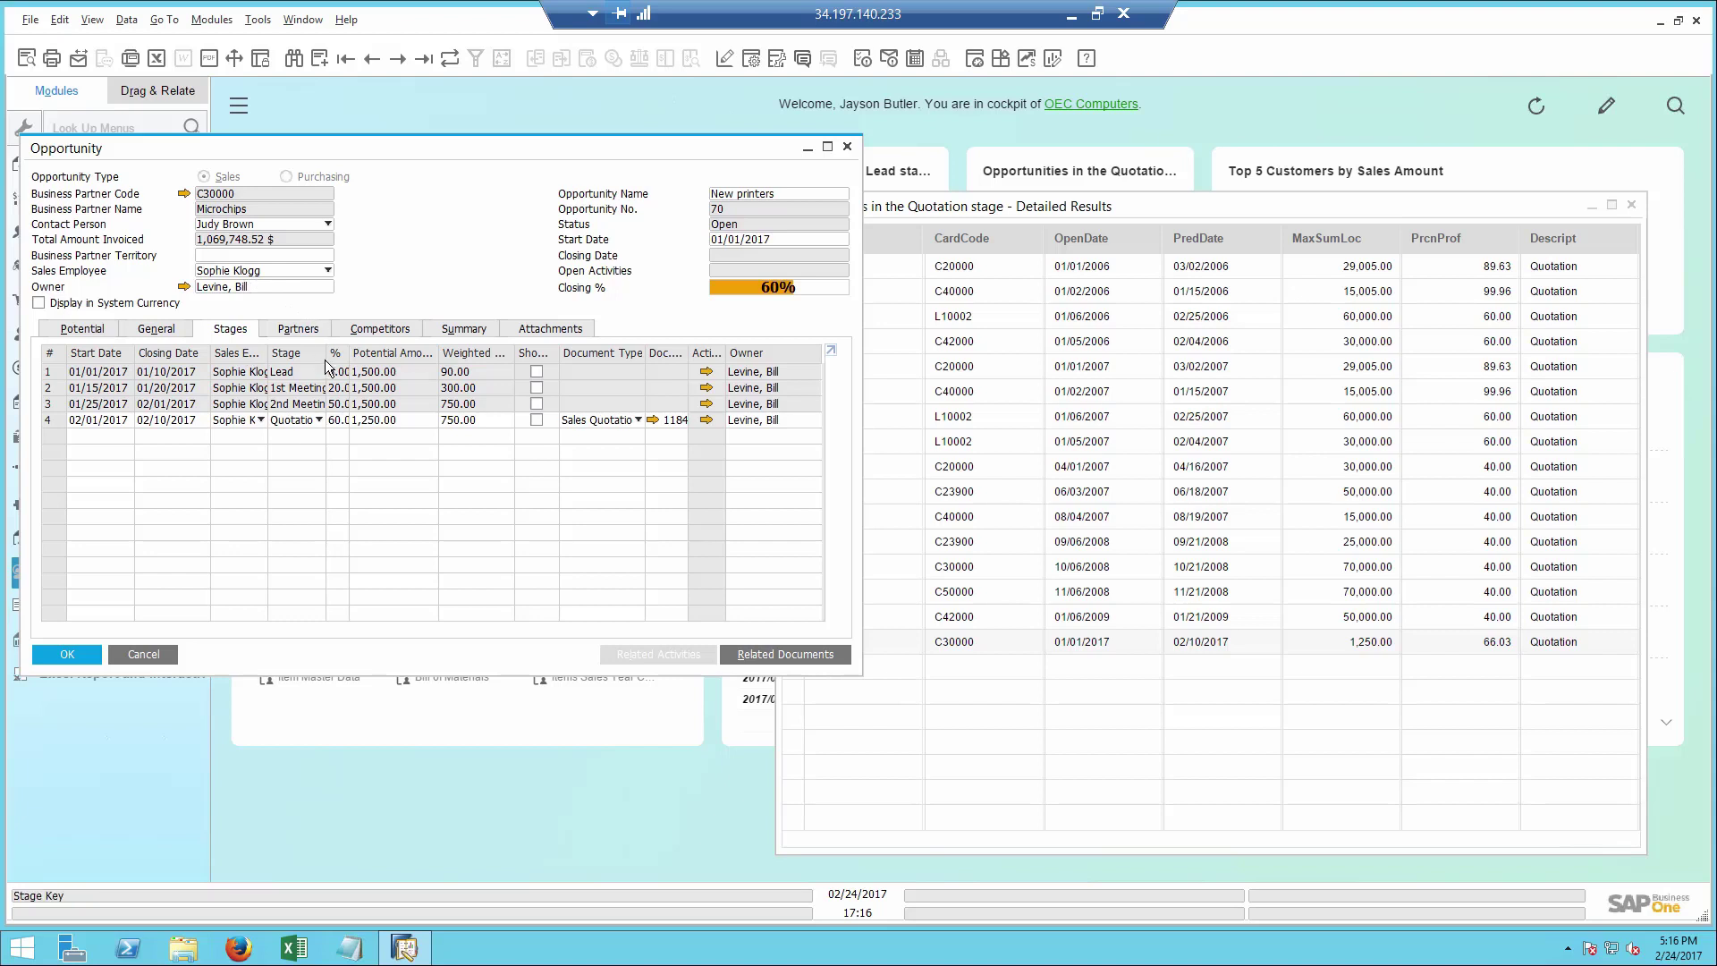
pyautogui.click(653, 420)
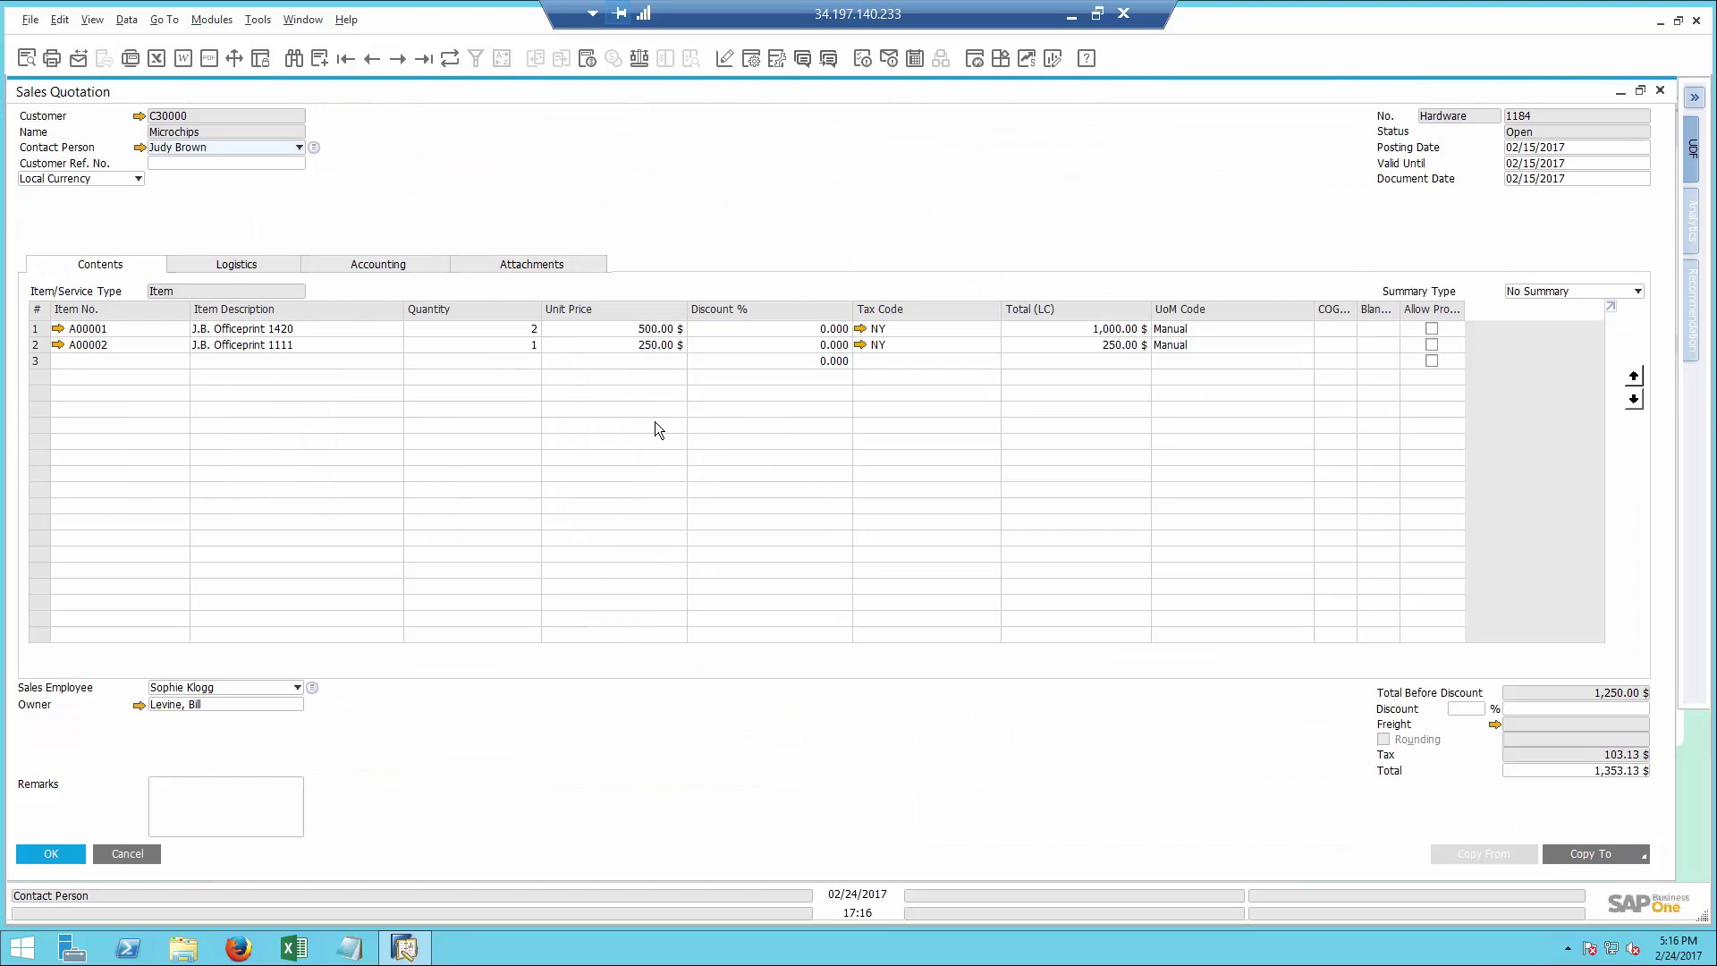
# Search the messaging user list for "sop" and start a conversation with the quotation's sales employee
pyautogui.click(805, 63)
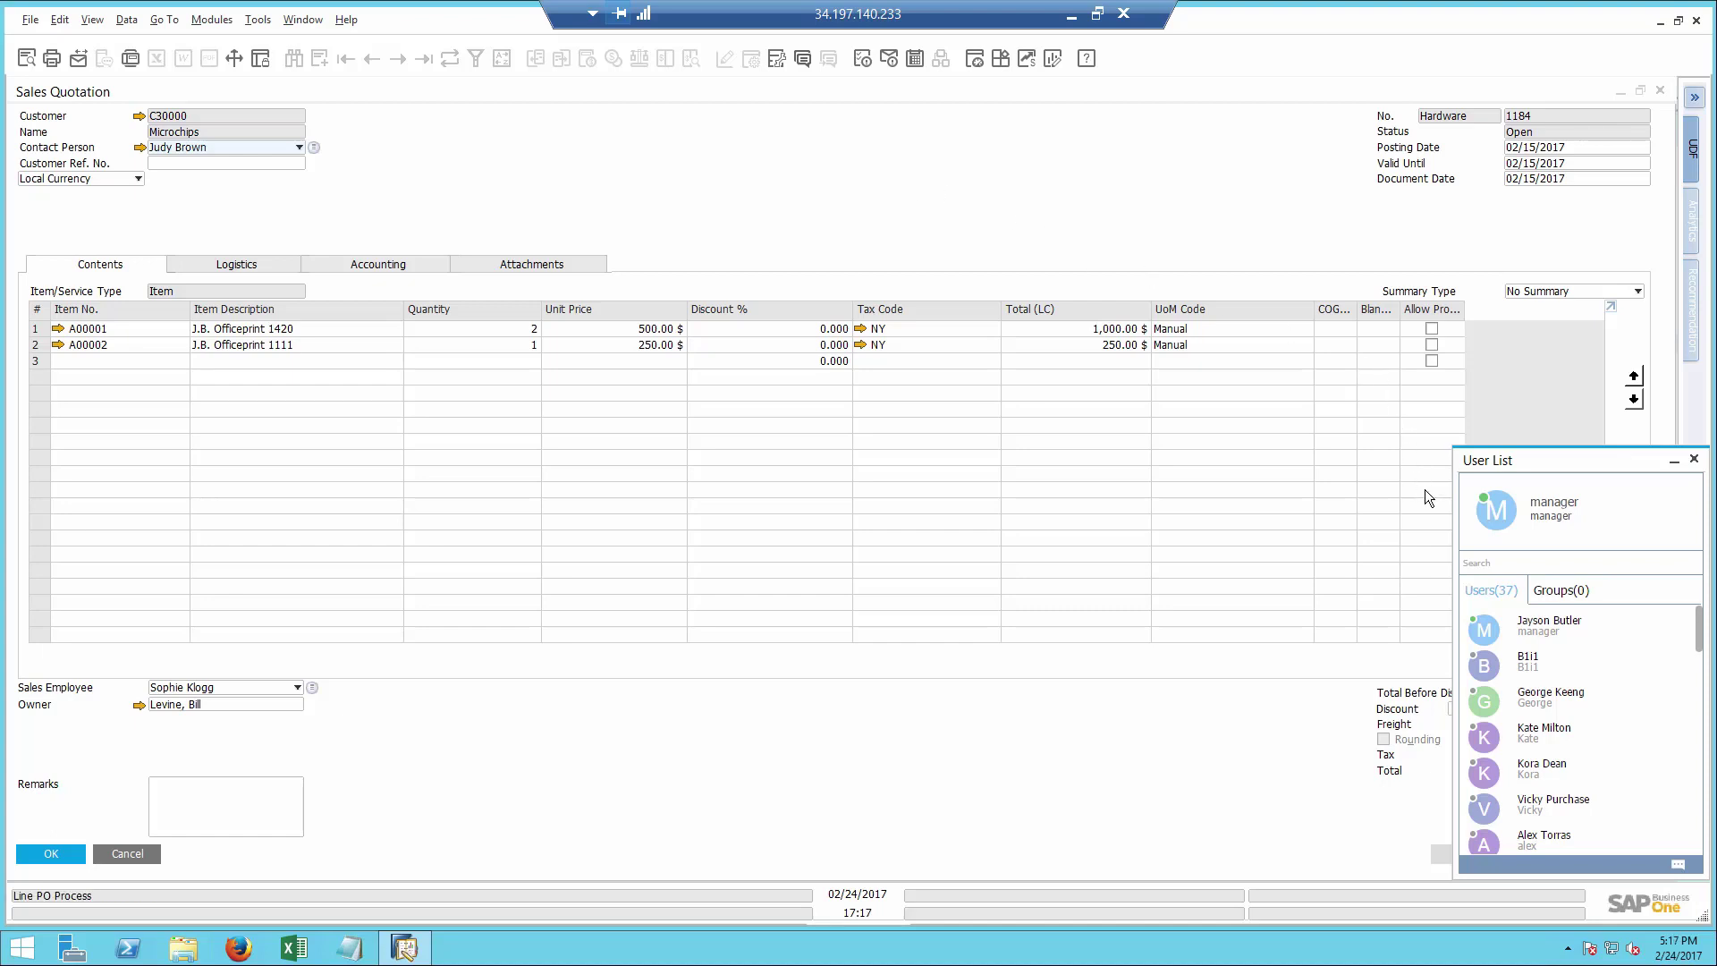
pyautogui.click(1563, 595)
pyautogui.click(1516, 594)
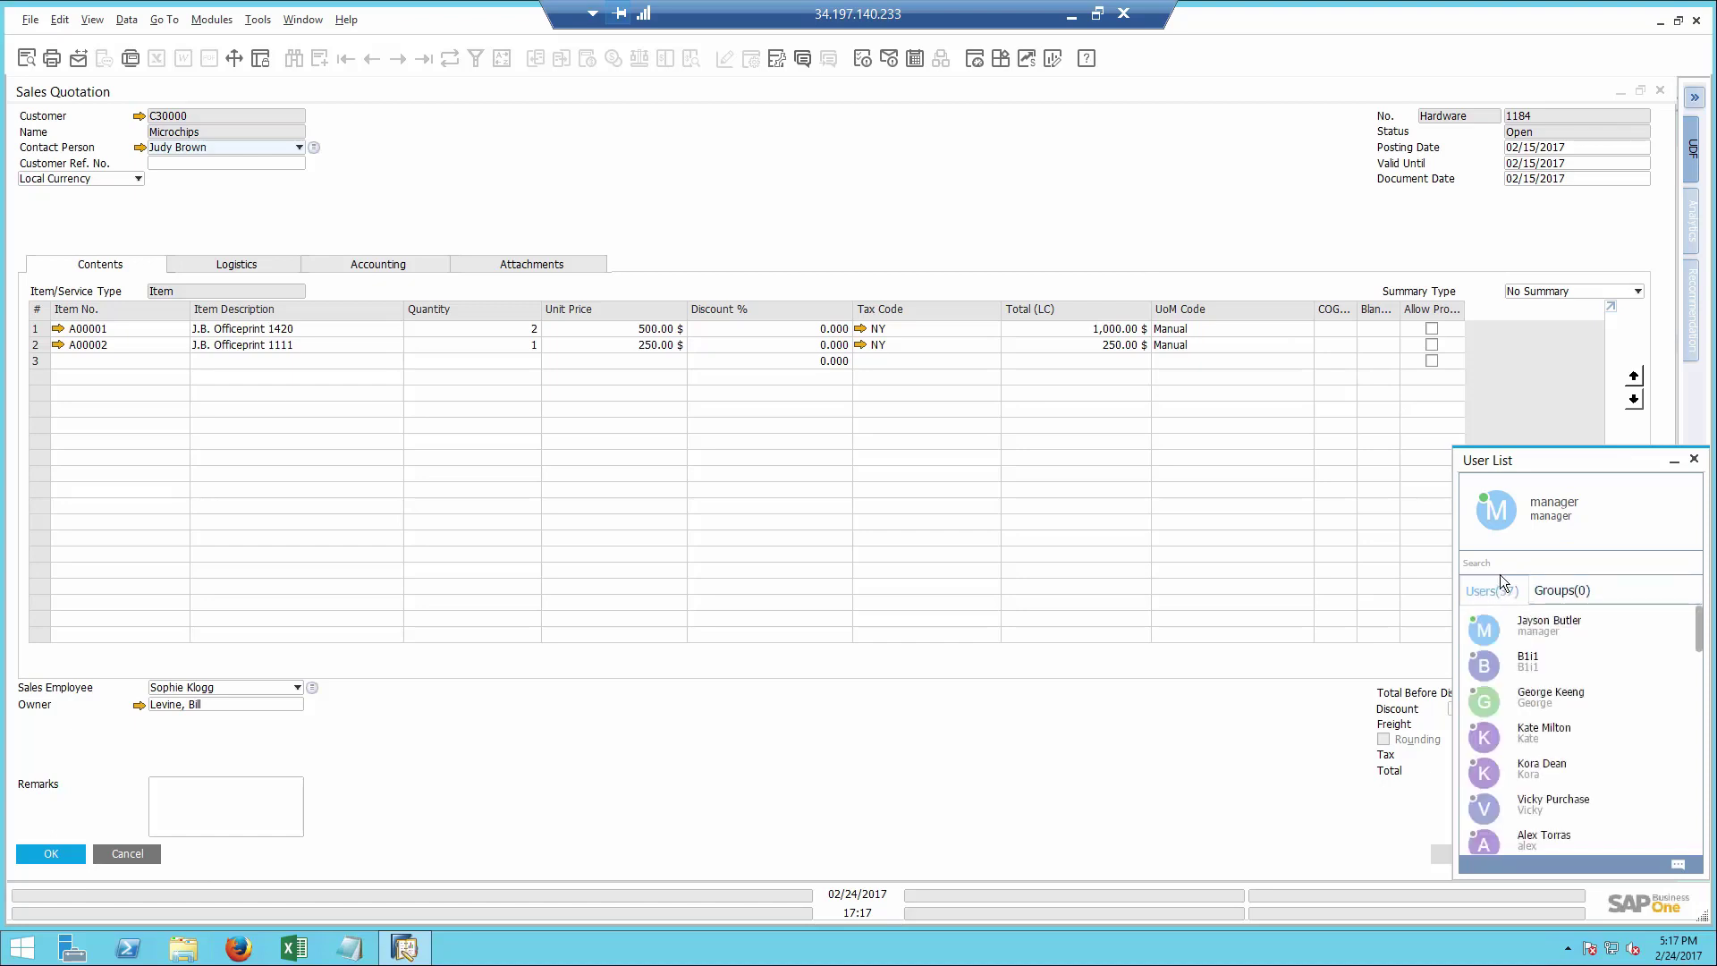
pyautogui.click(1502, 563)
pyautogui.write('sop')
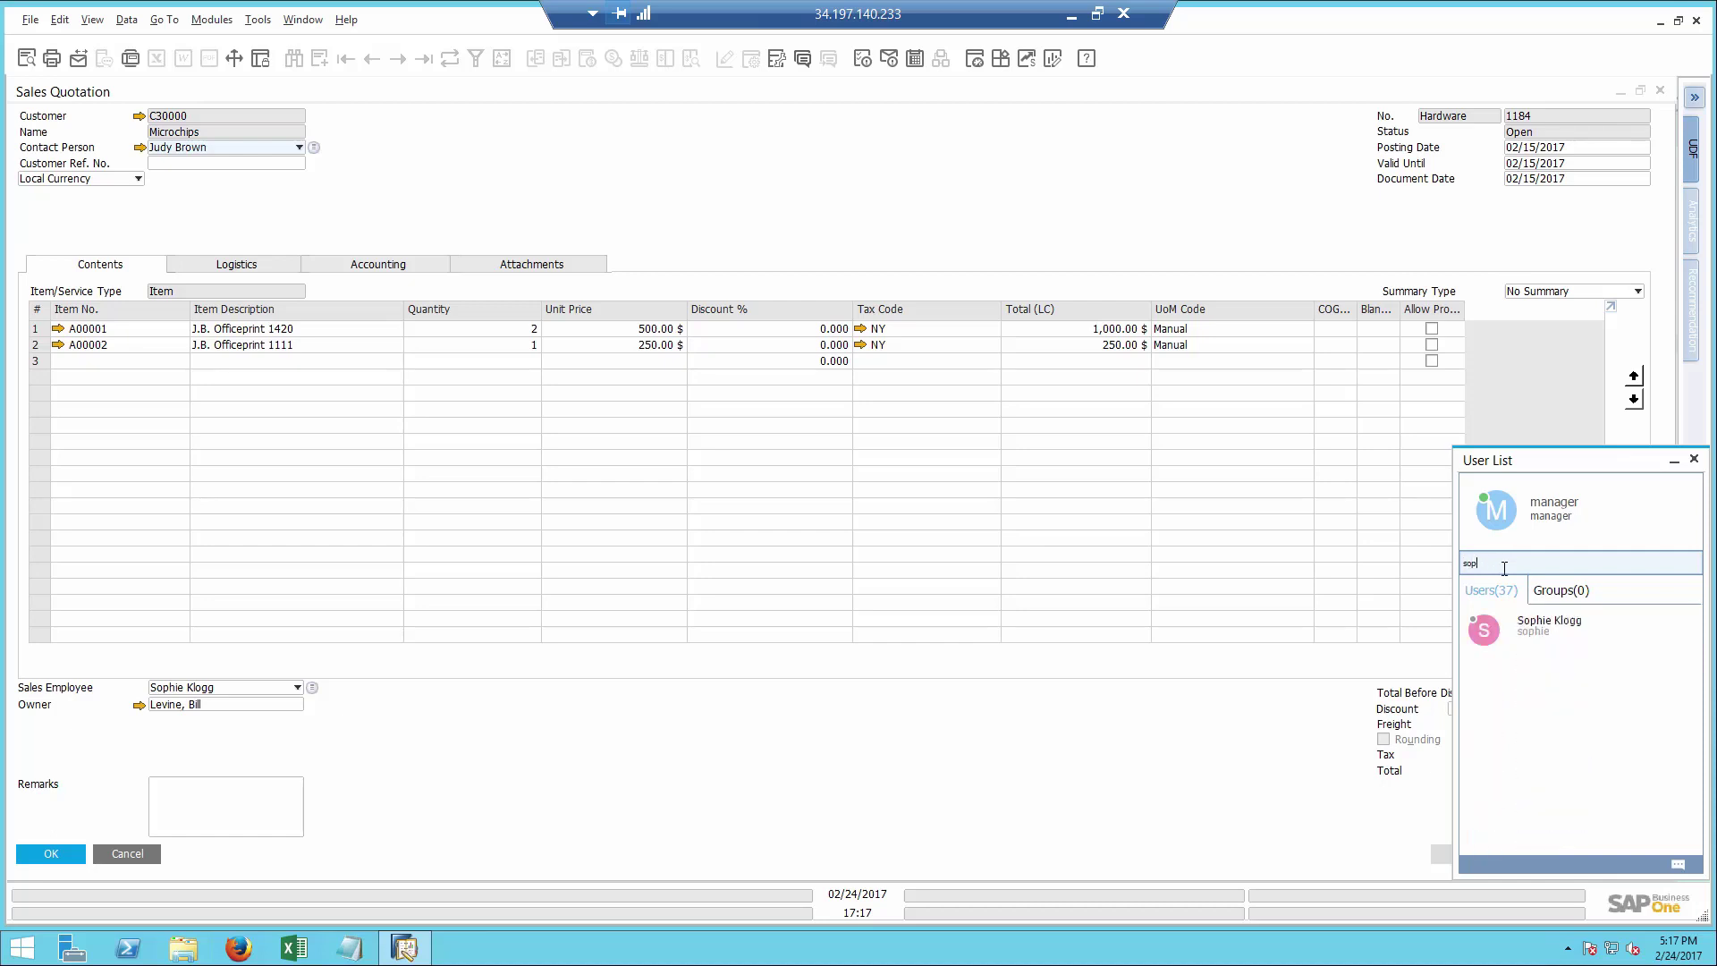
pyautogui.doubleClick(1558, 632)
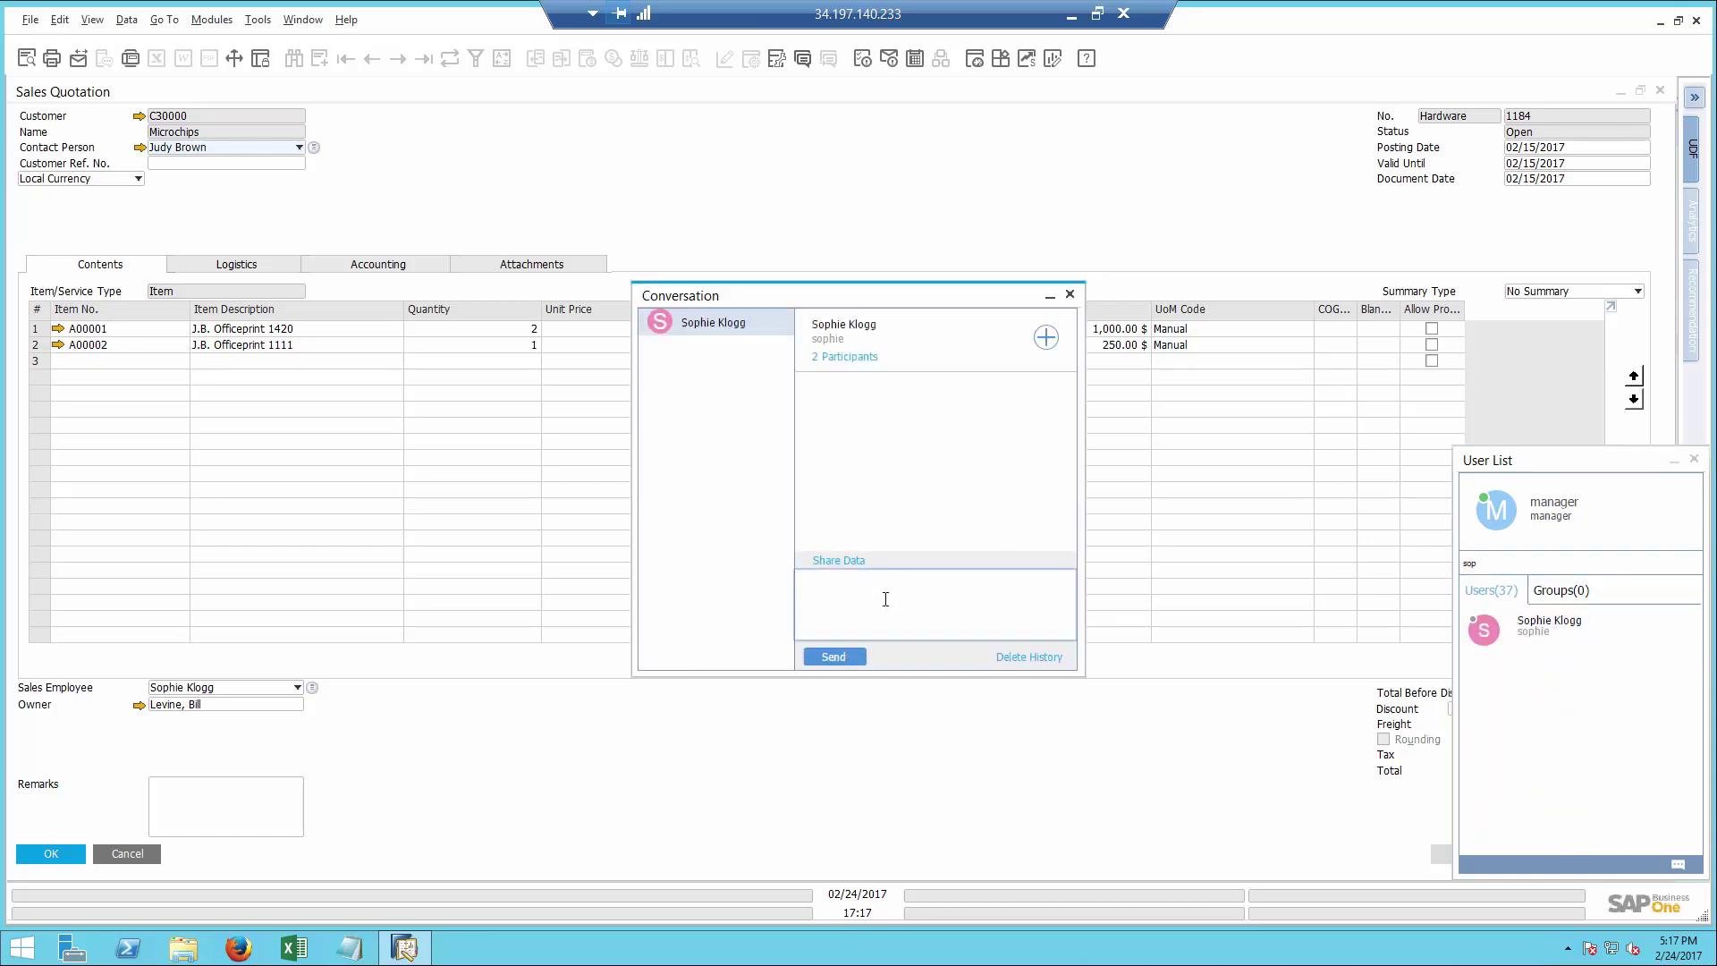
# Draft the message "Please follow up on" to the sales employee and include a link to the sales quotation
pyautogui.write('Please follow up on')
pyautogui.click(695, 186)
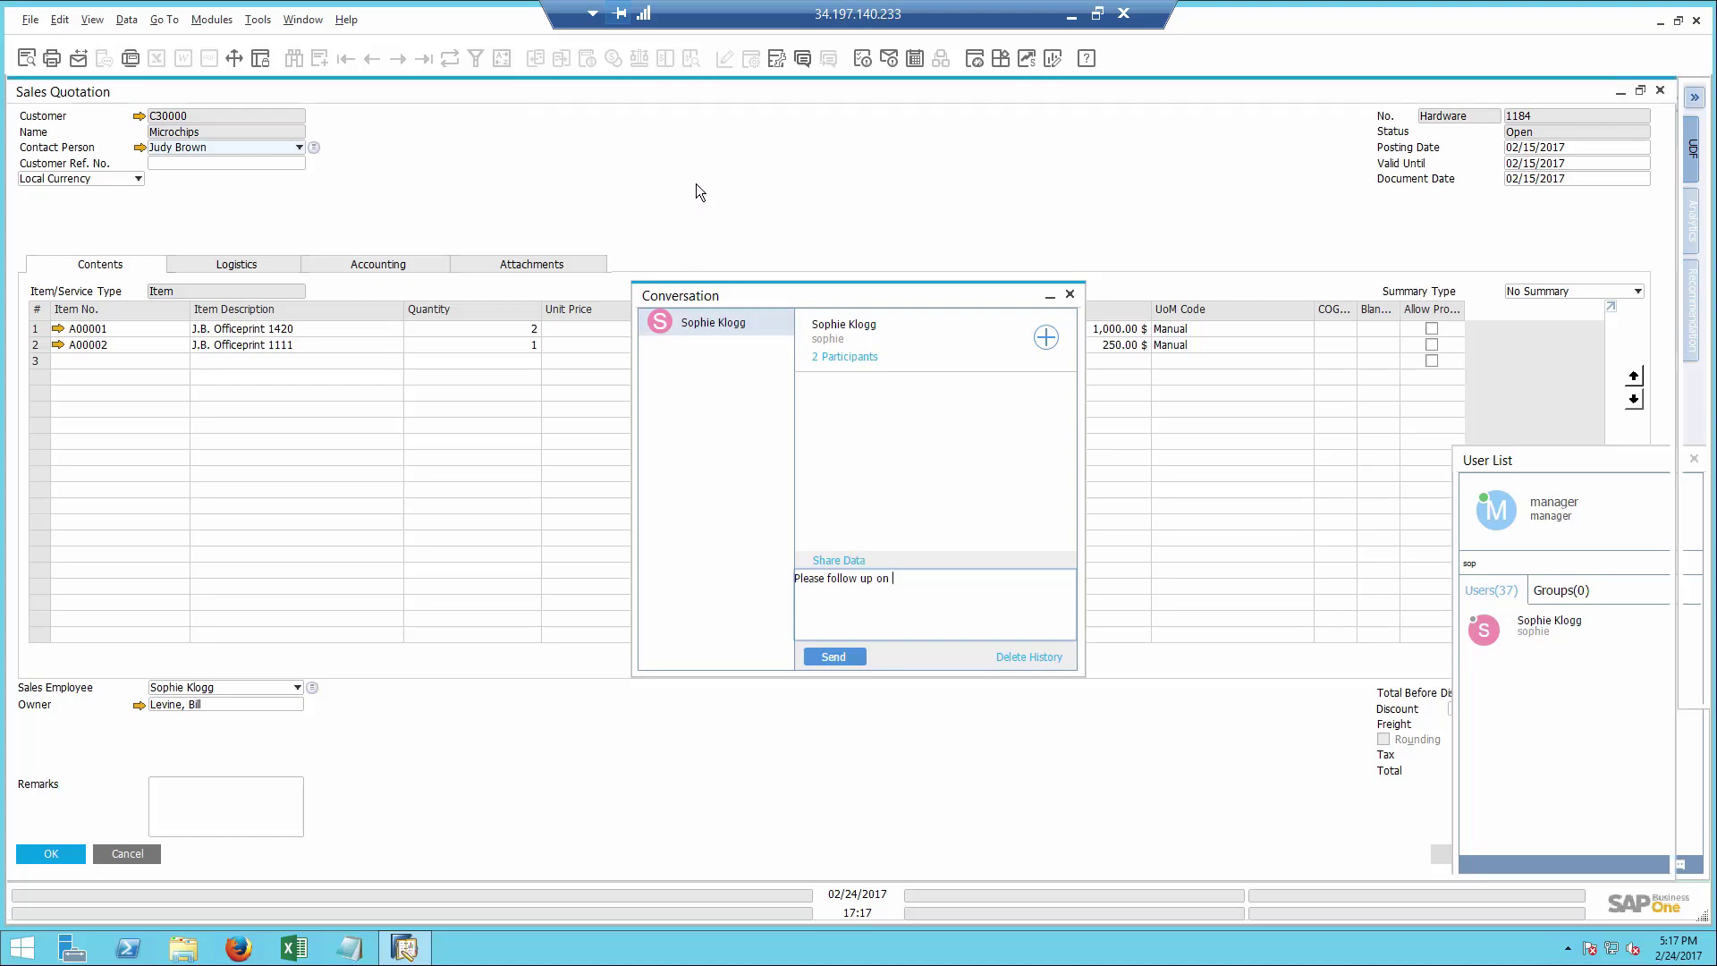
pyautogui.click(829, 61)
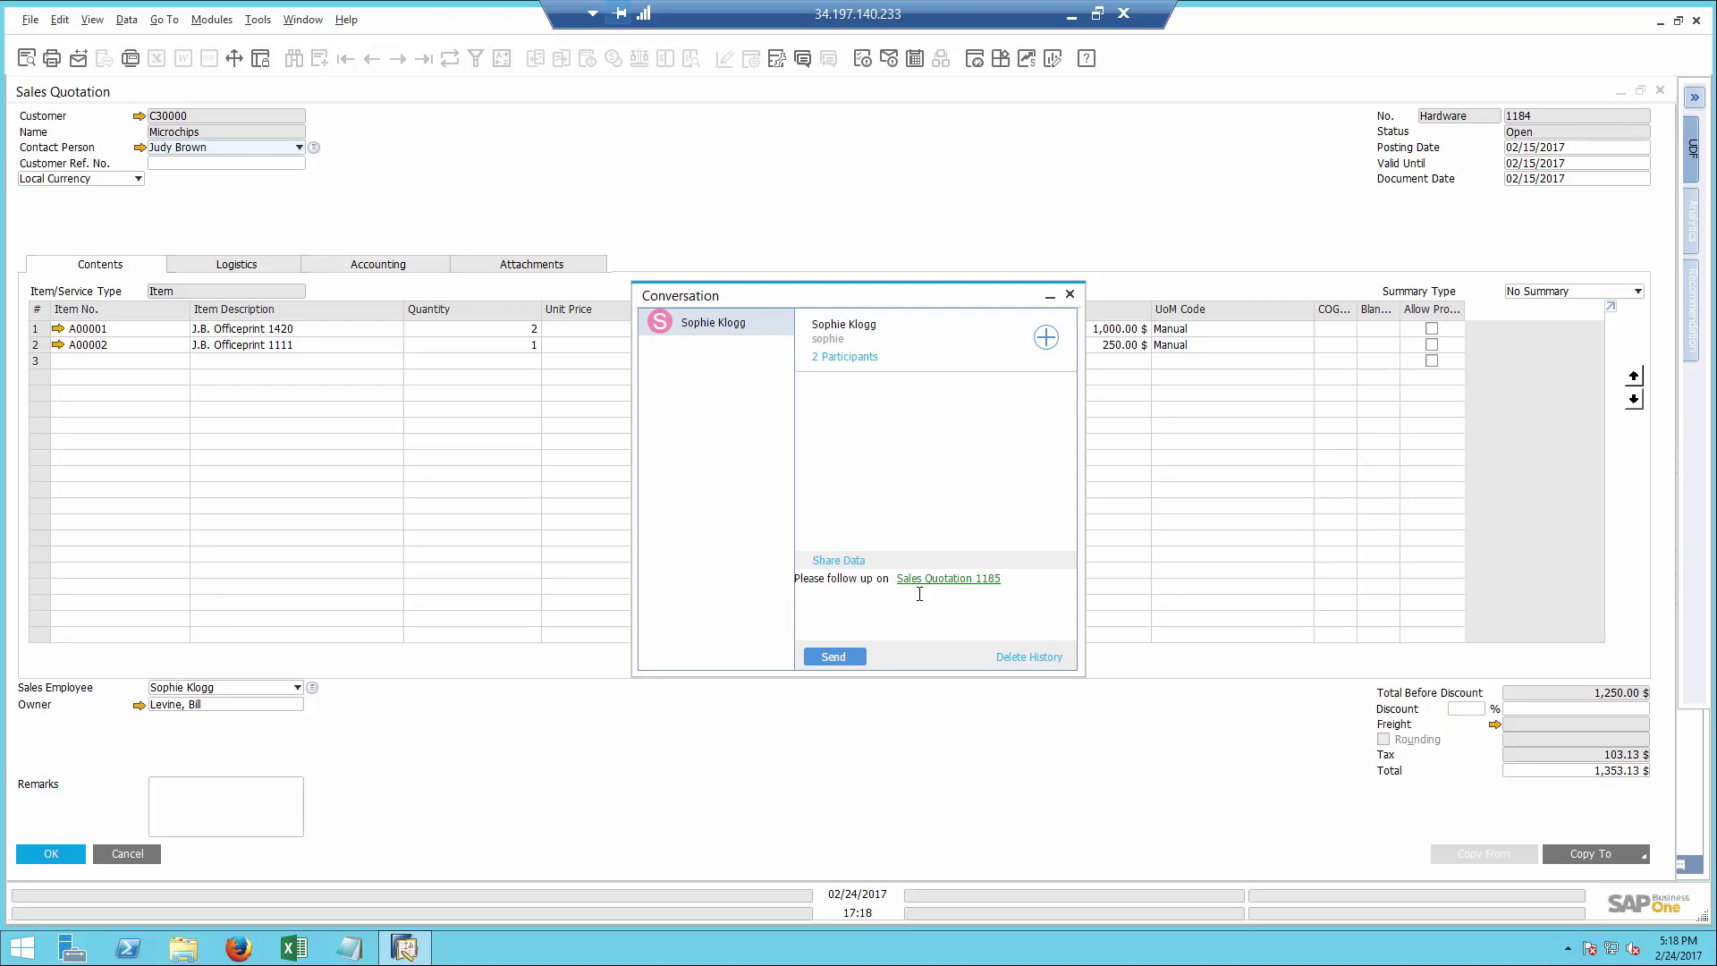
# Close the conversation, quotation, opportunity, detailed results and user list to return to the cockpit
pyautogui.click(1070, 294)
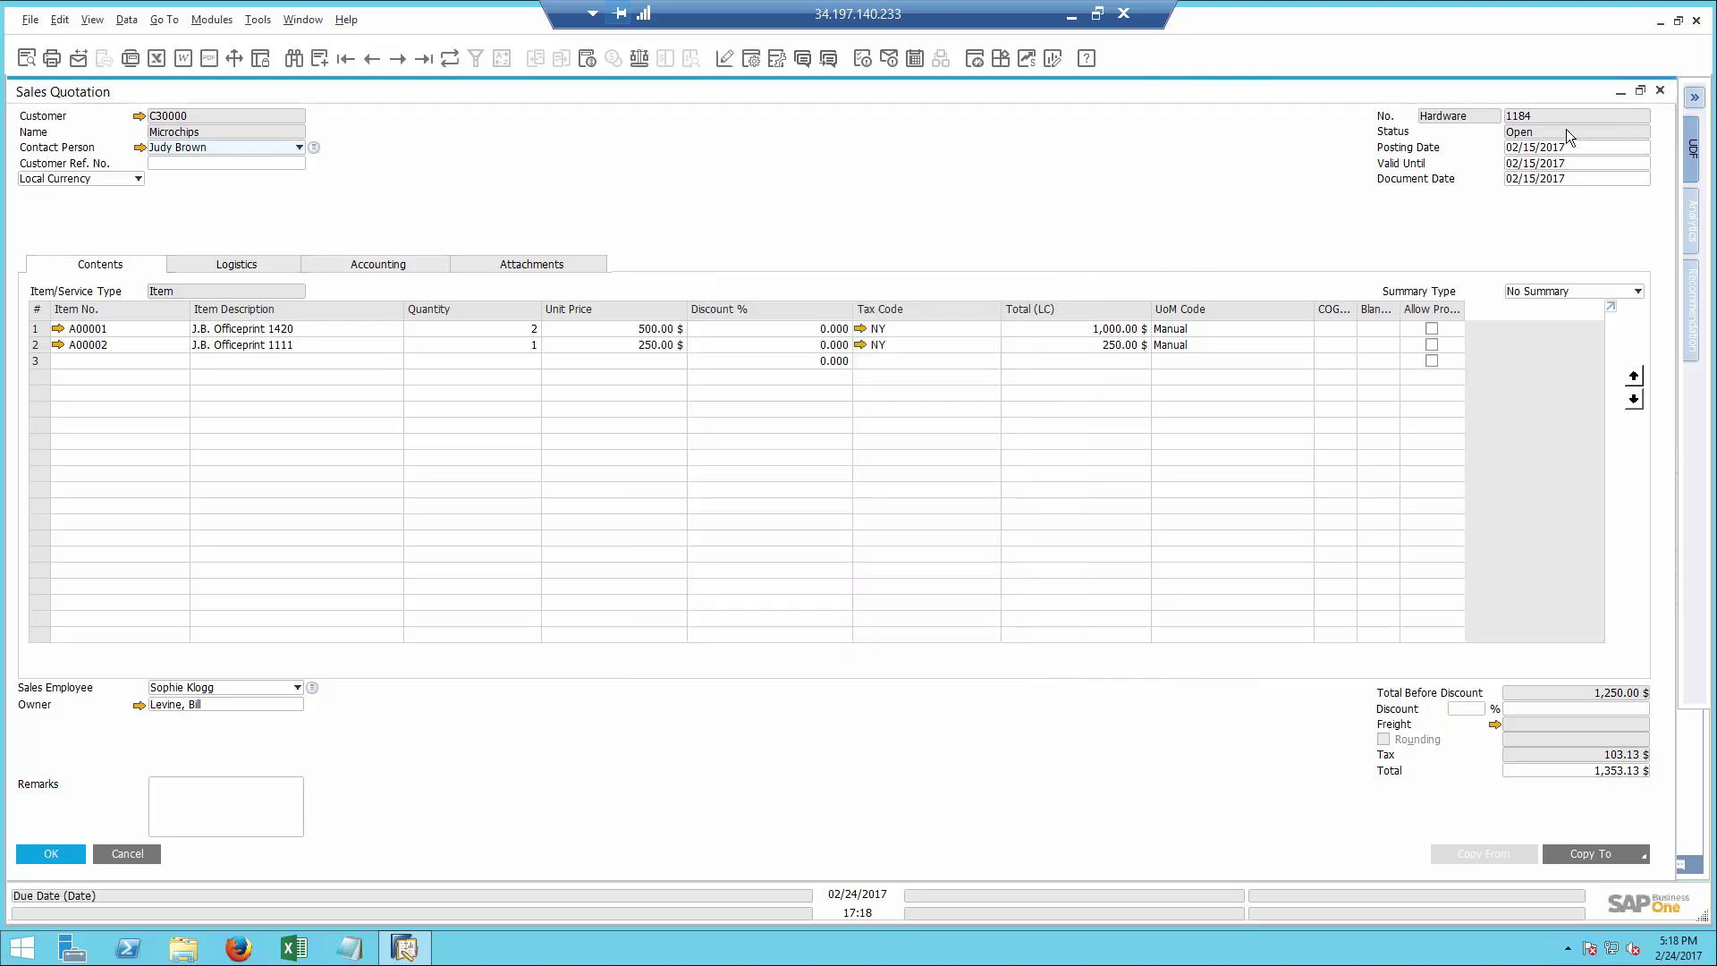
pyautogui.click(1660, 91)
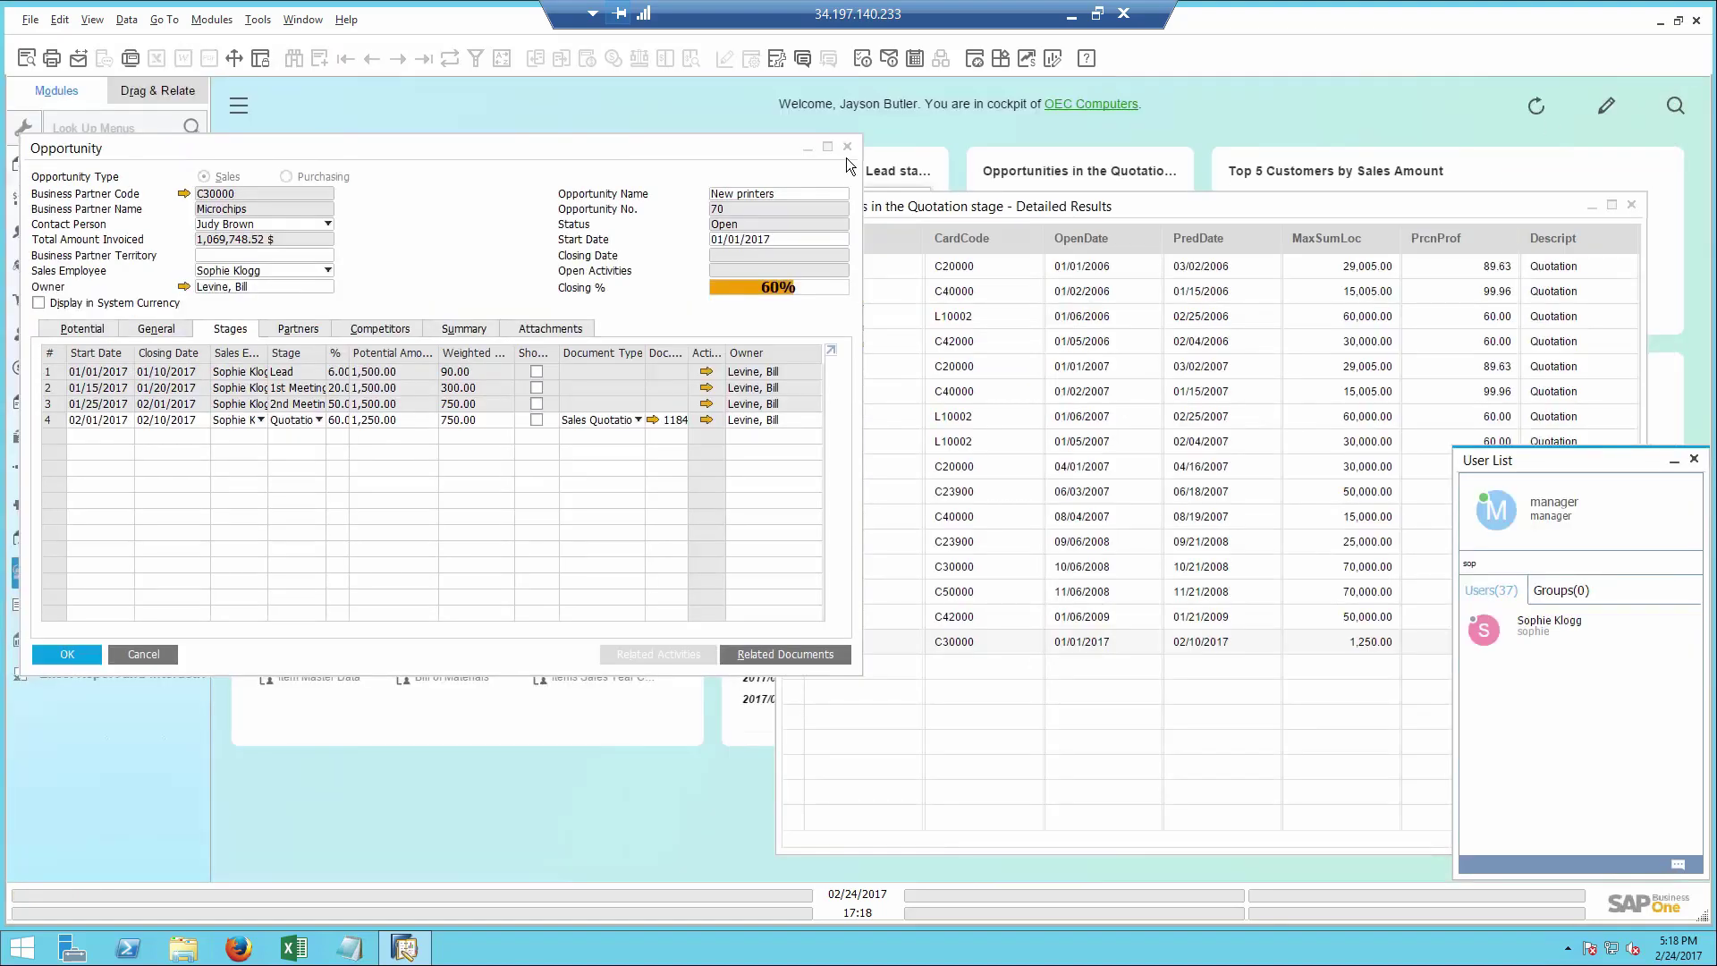
pyautogui.click(847, 146)
pyautogui.click(1632, 204)
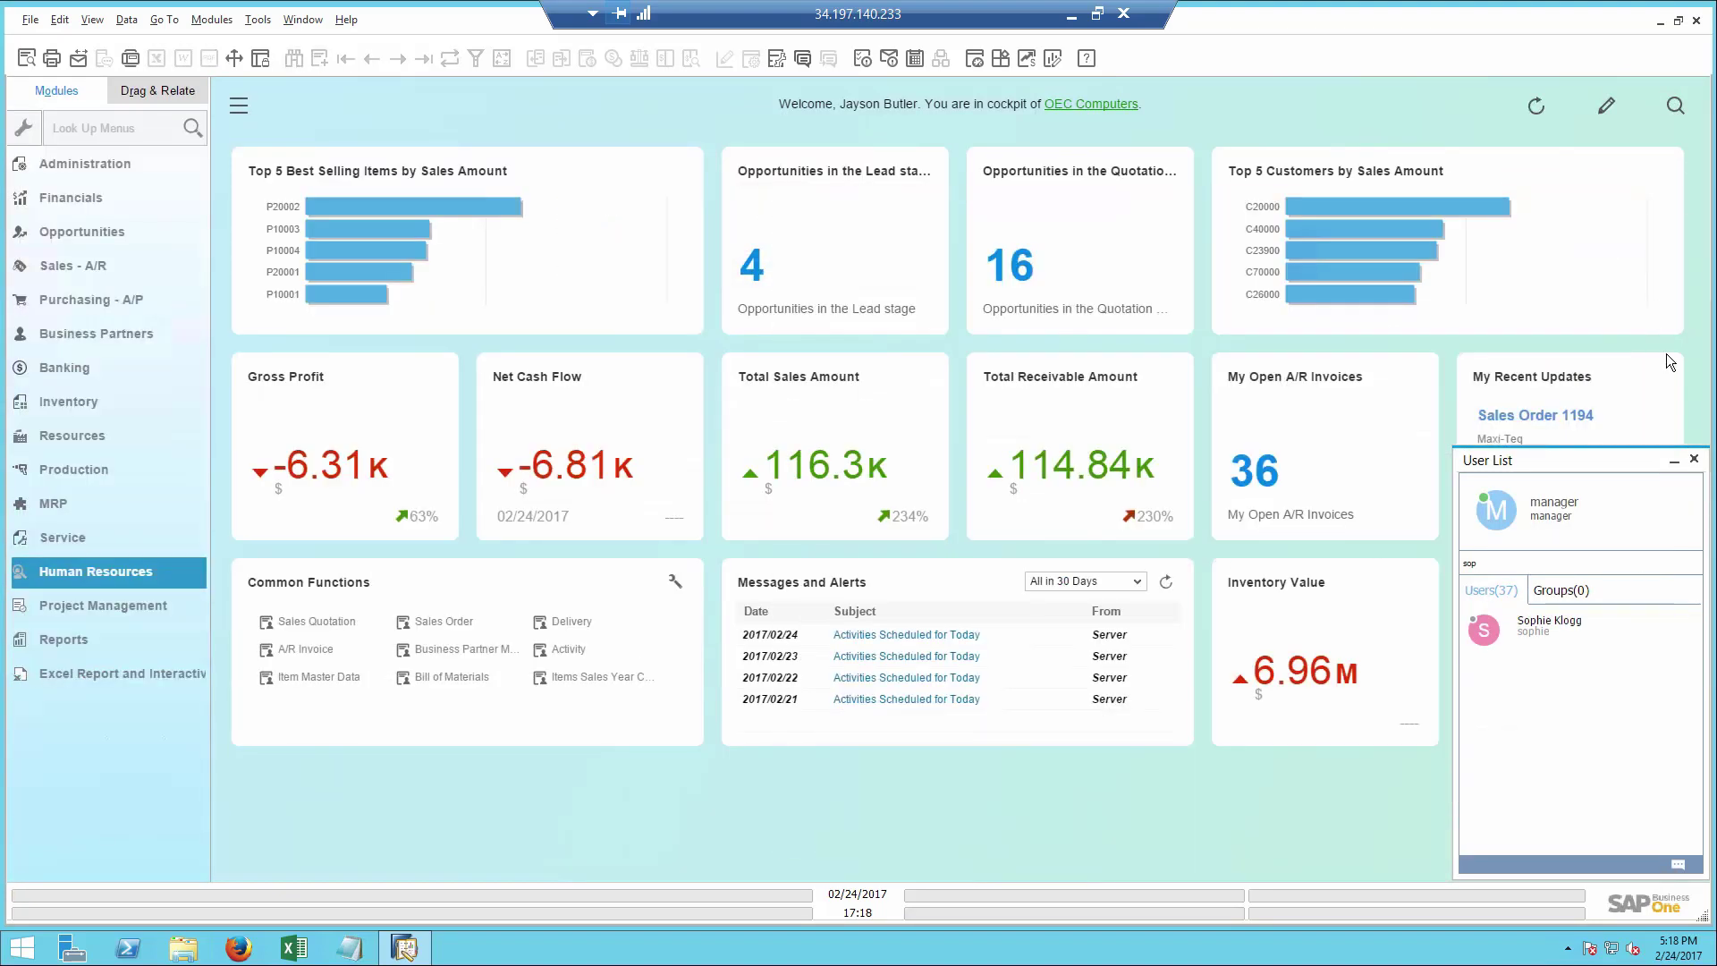
pyautogui.click(1694, 459)
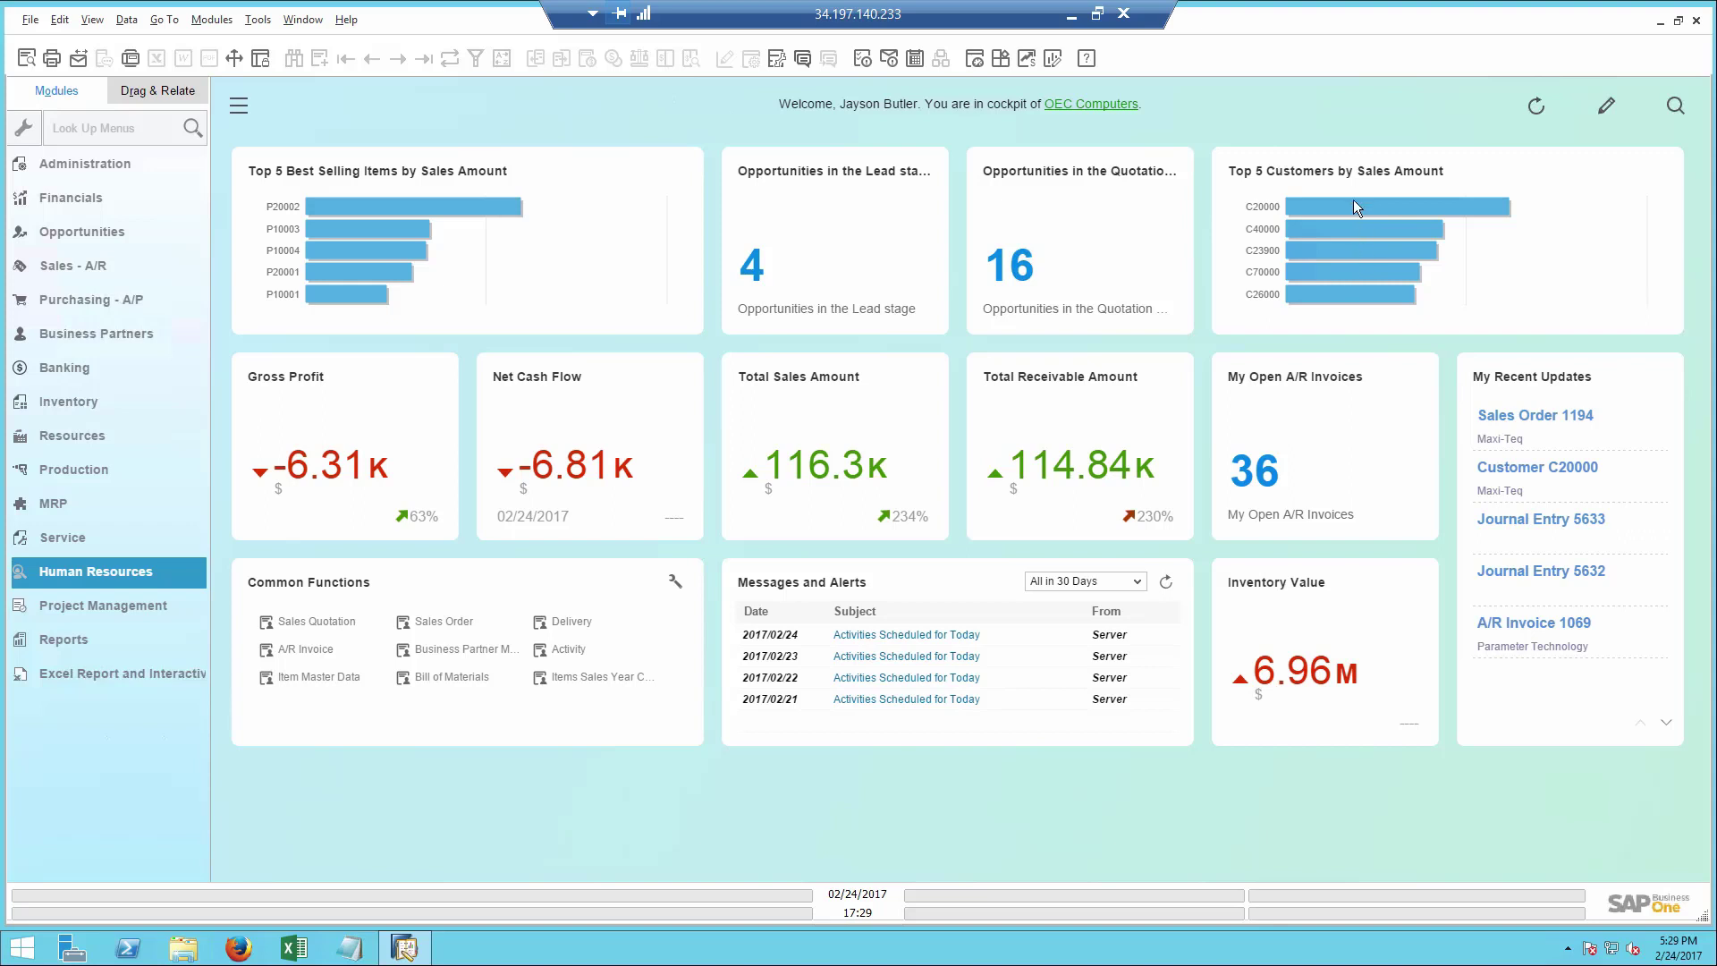
# Open the Customer 360 view for the highest-ranked customer in the top 5 customers by sales amount chart
pyautogui.moveTo(1357, 212)
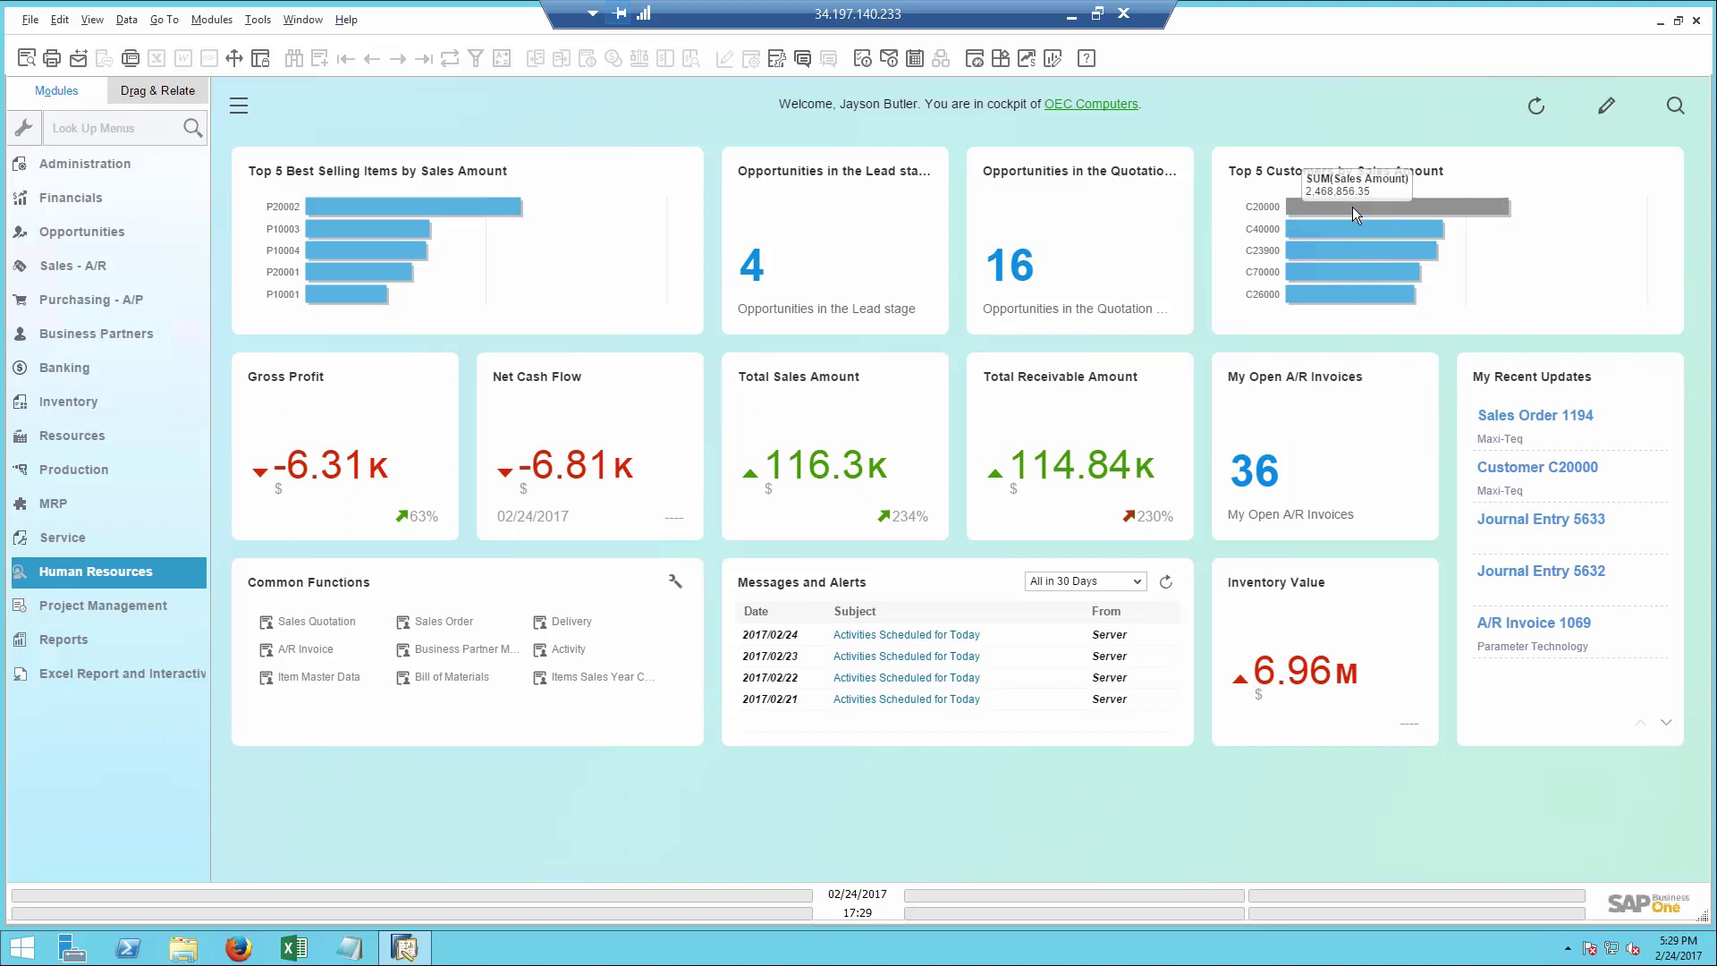
pyautogui.click(1353, 208)
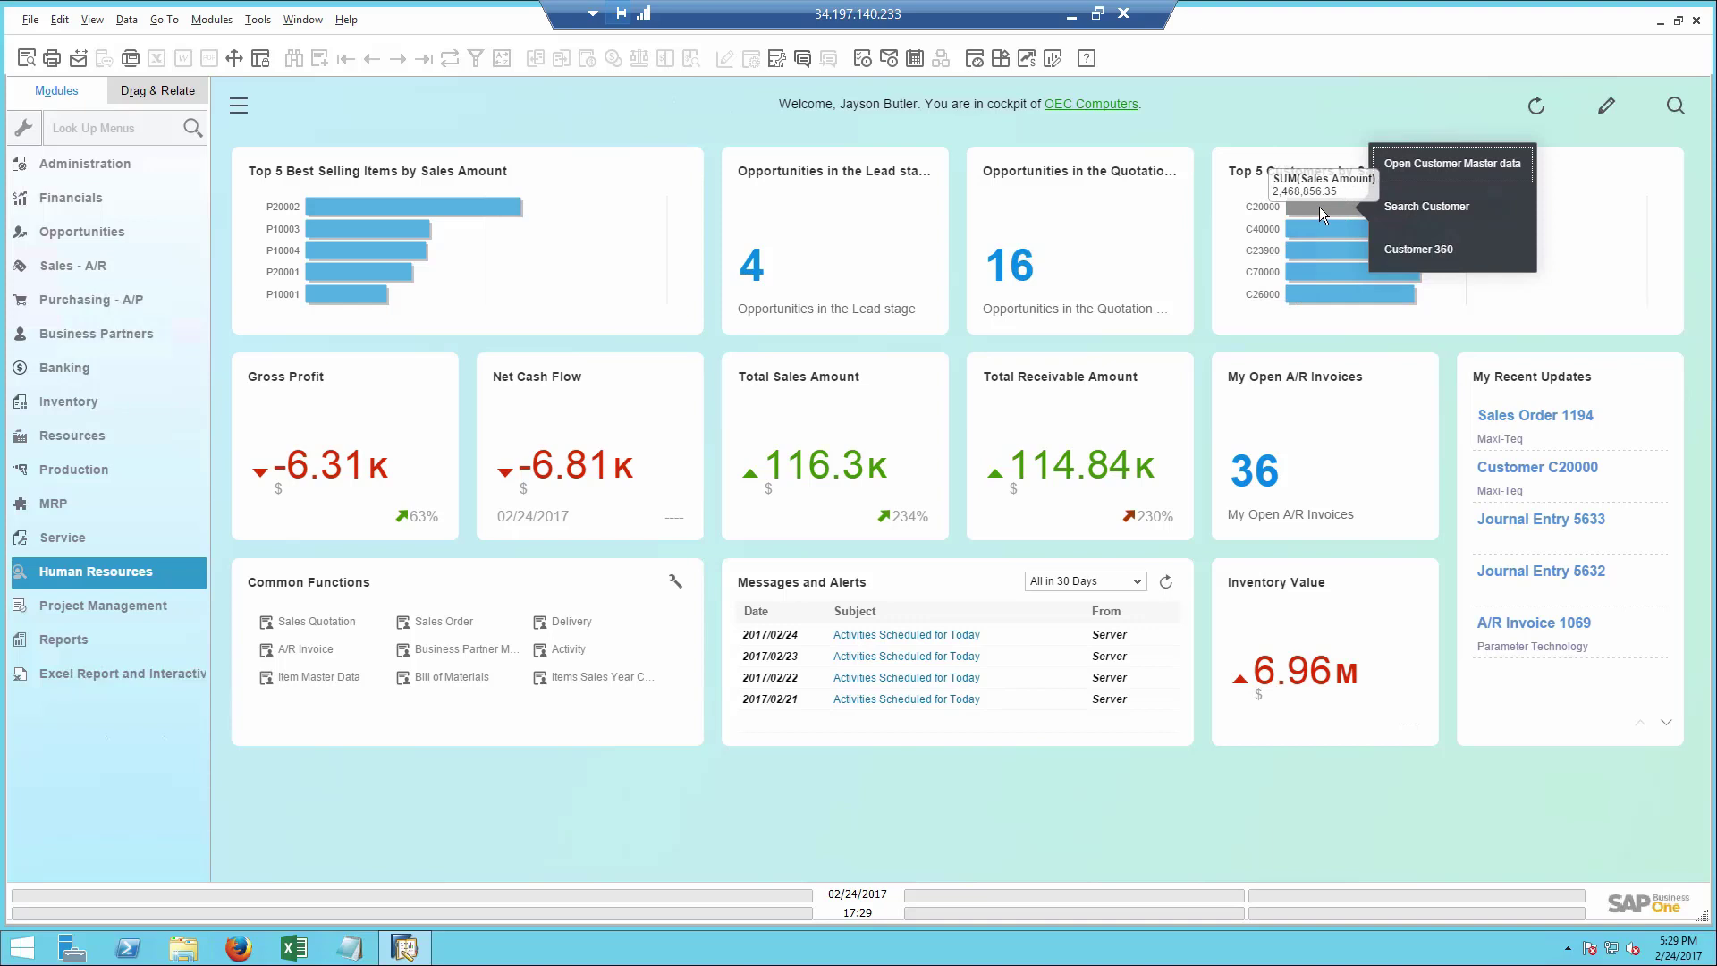
pyautogui.click(1416, 254)
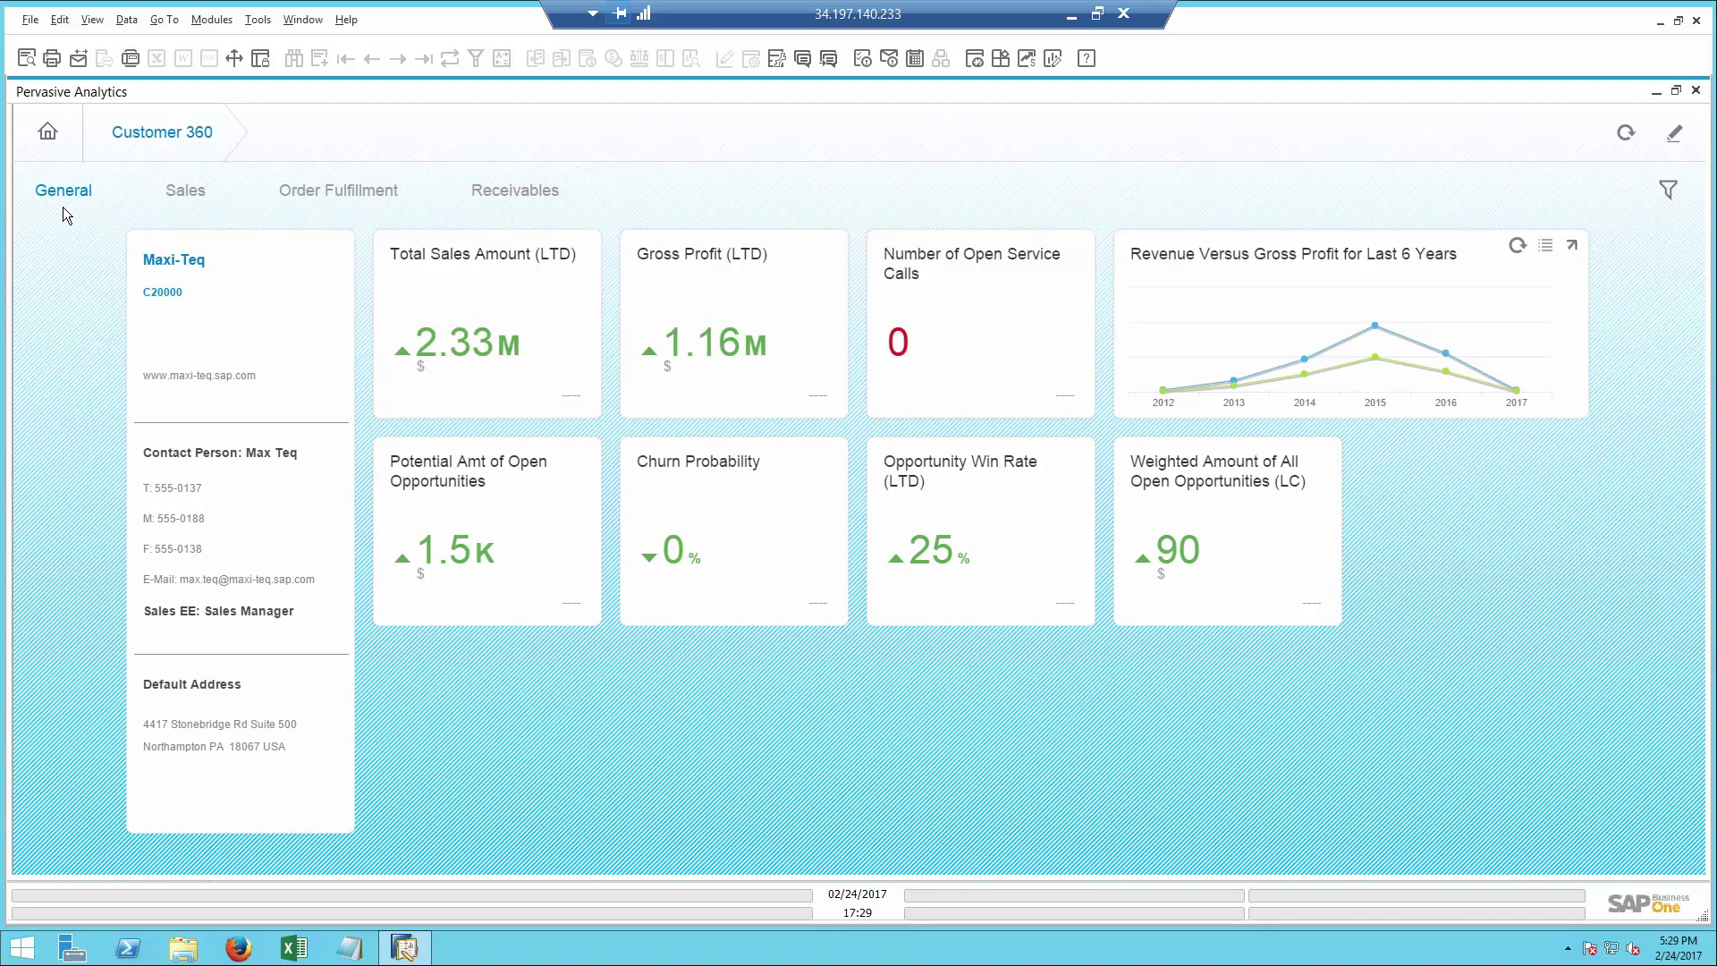
# Review Maxi-Teq's general, sales, order fulfillment and receivables figures, including the on-time delivery rate and overdue receivables
pyautogui.moveTo(433, 331)
pyautogui.click(186, 193)
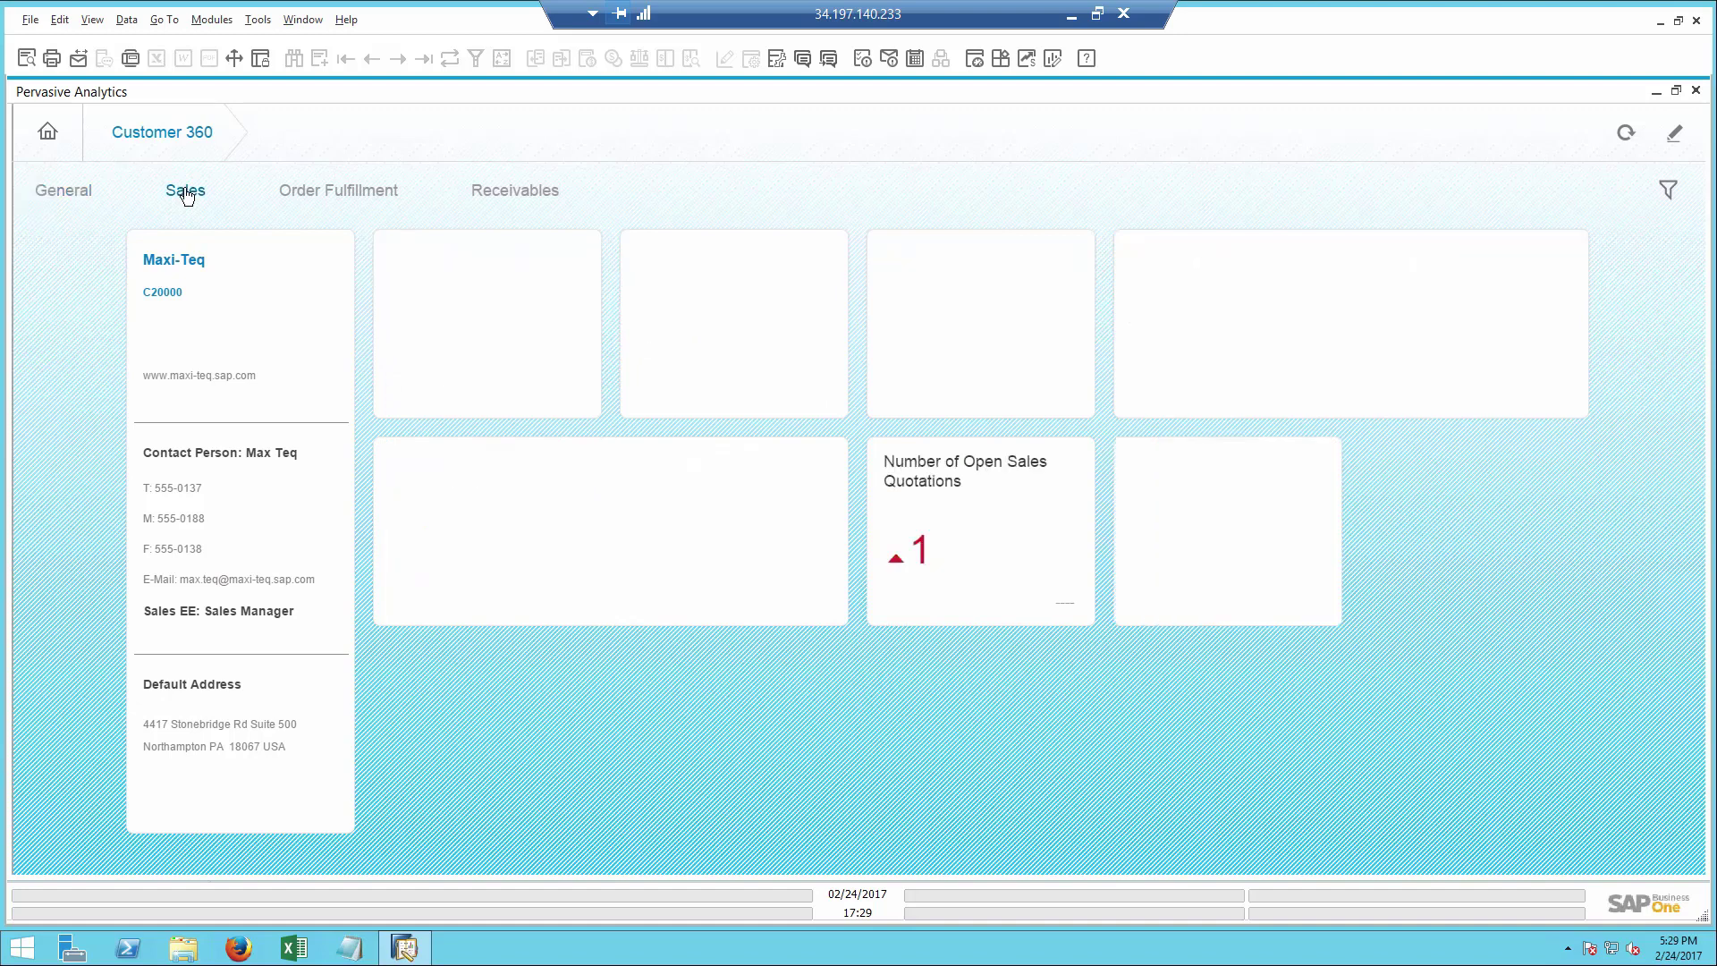
pyautogui.click(333, 193)
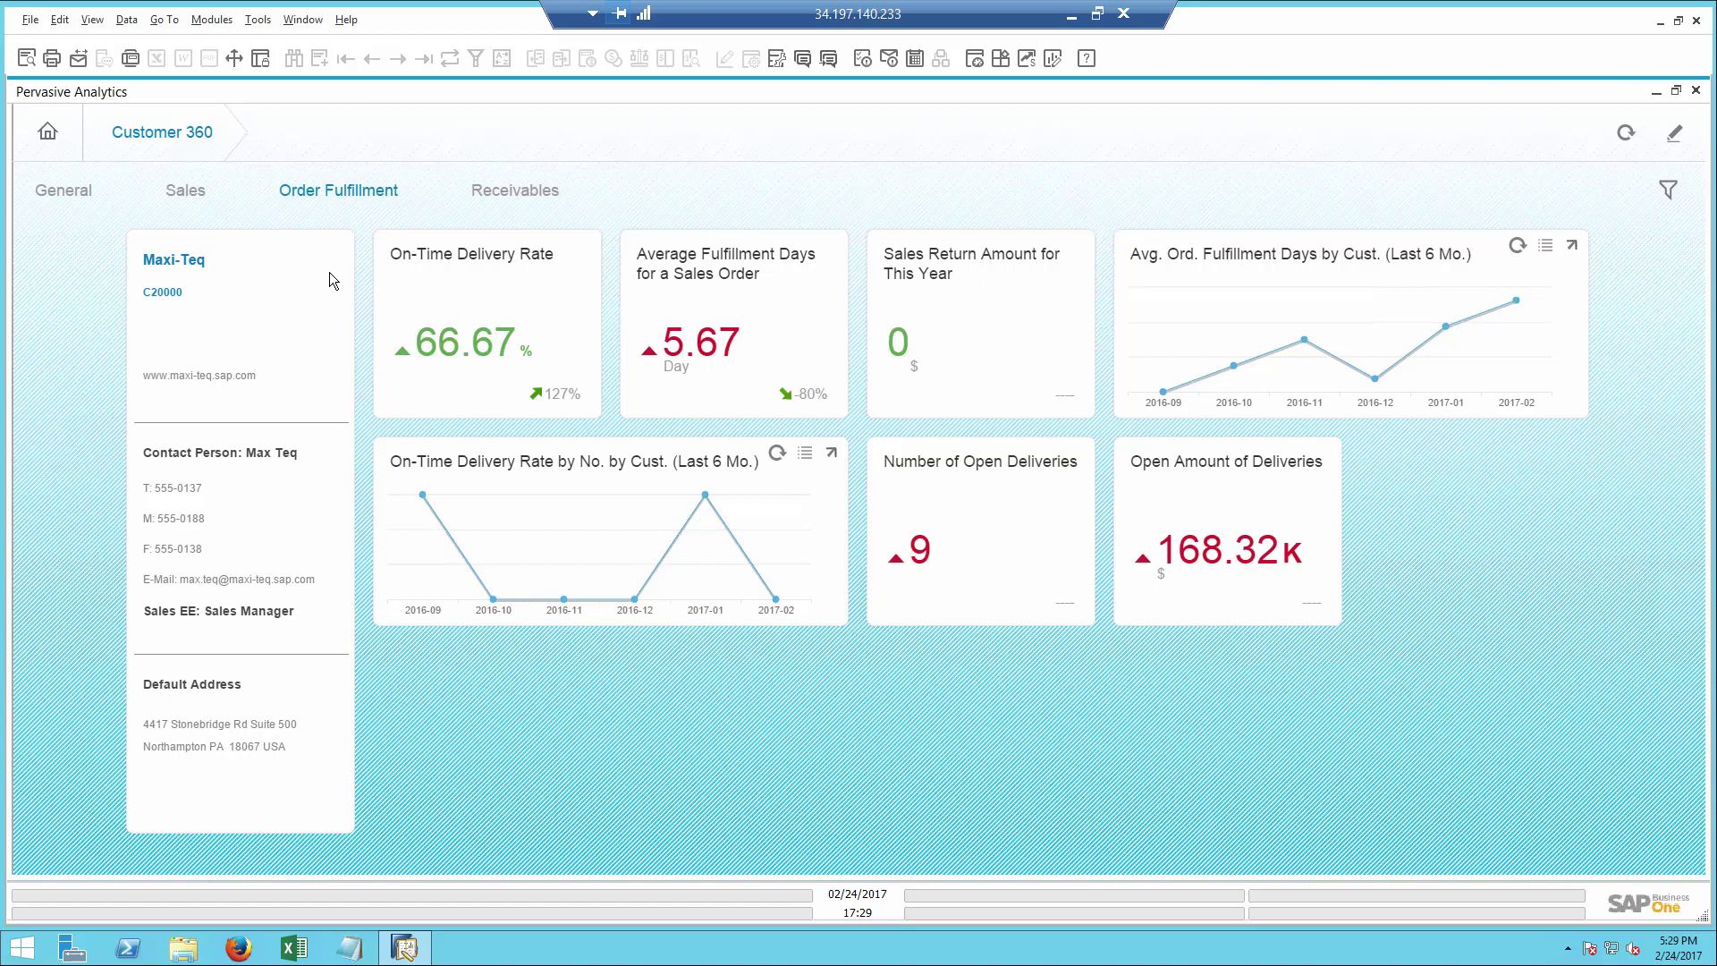
pyautogui.moveTo(455, 360)
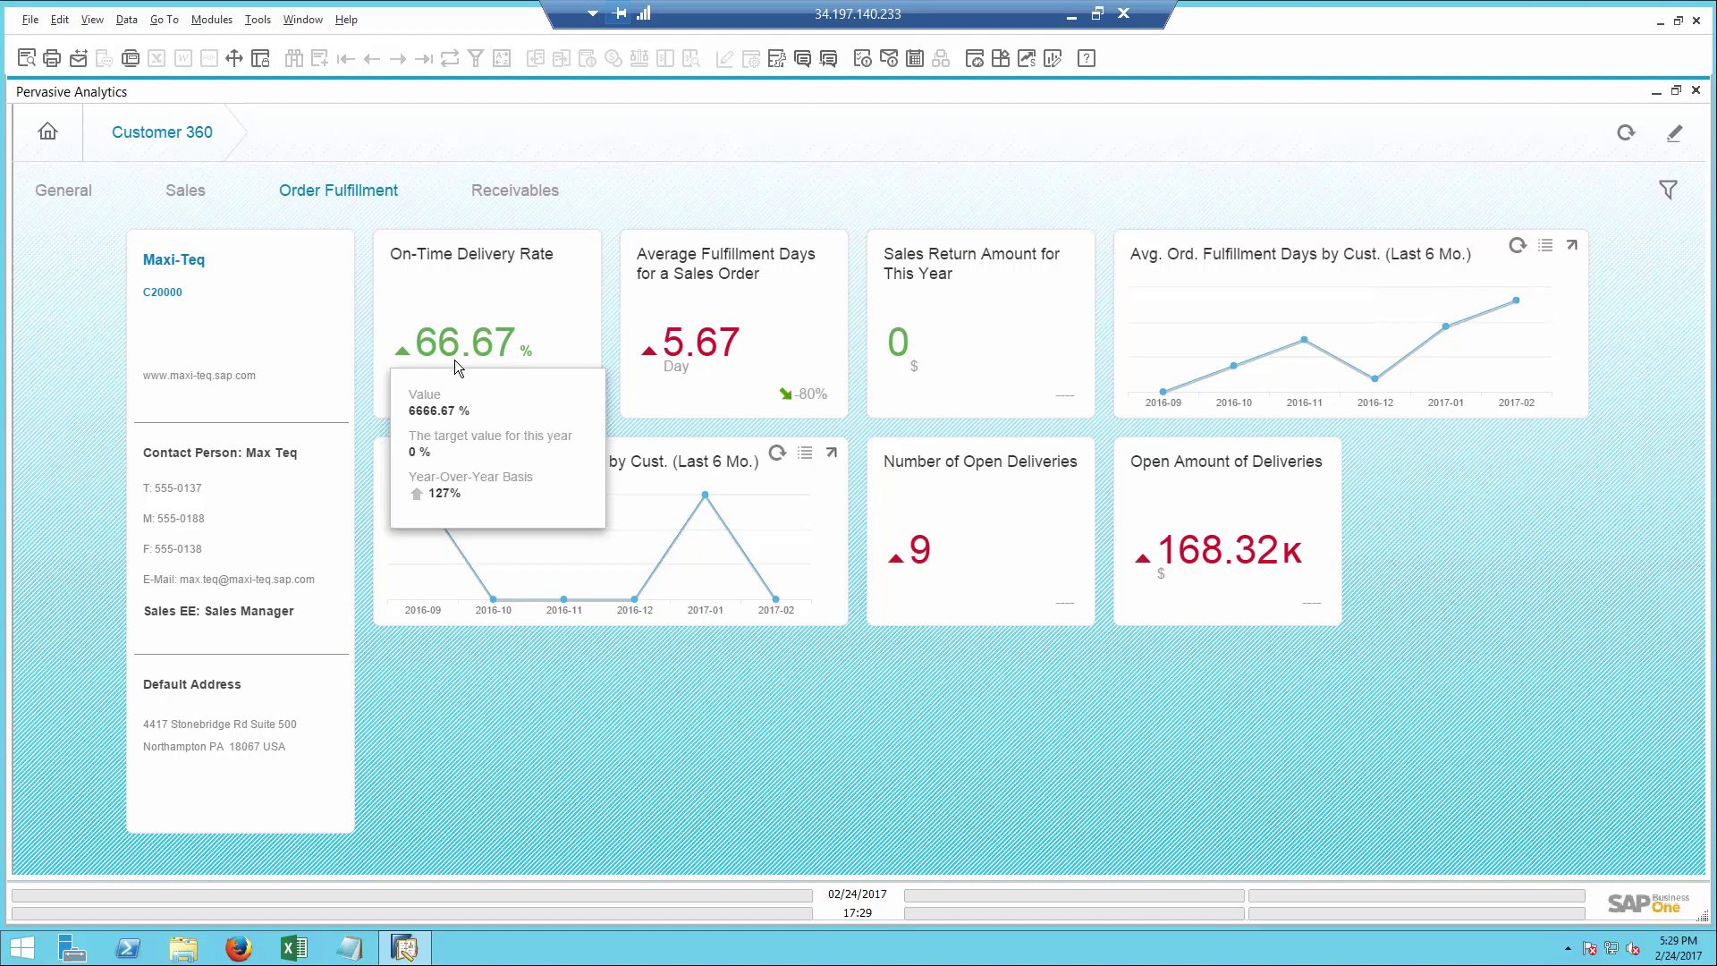
pyautogui.click(502, 192)
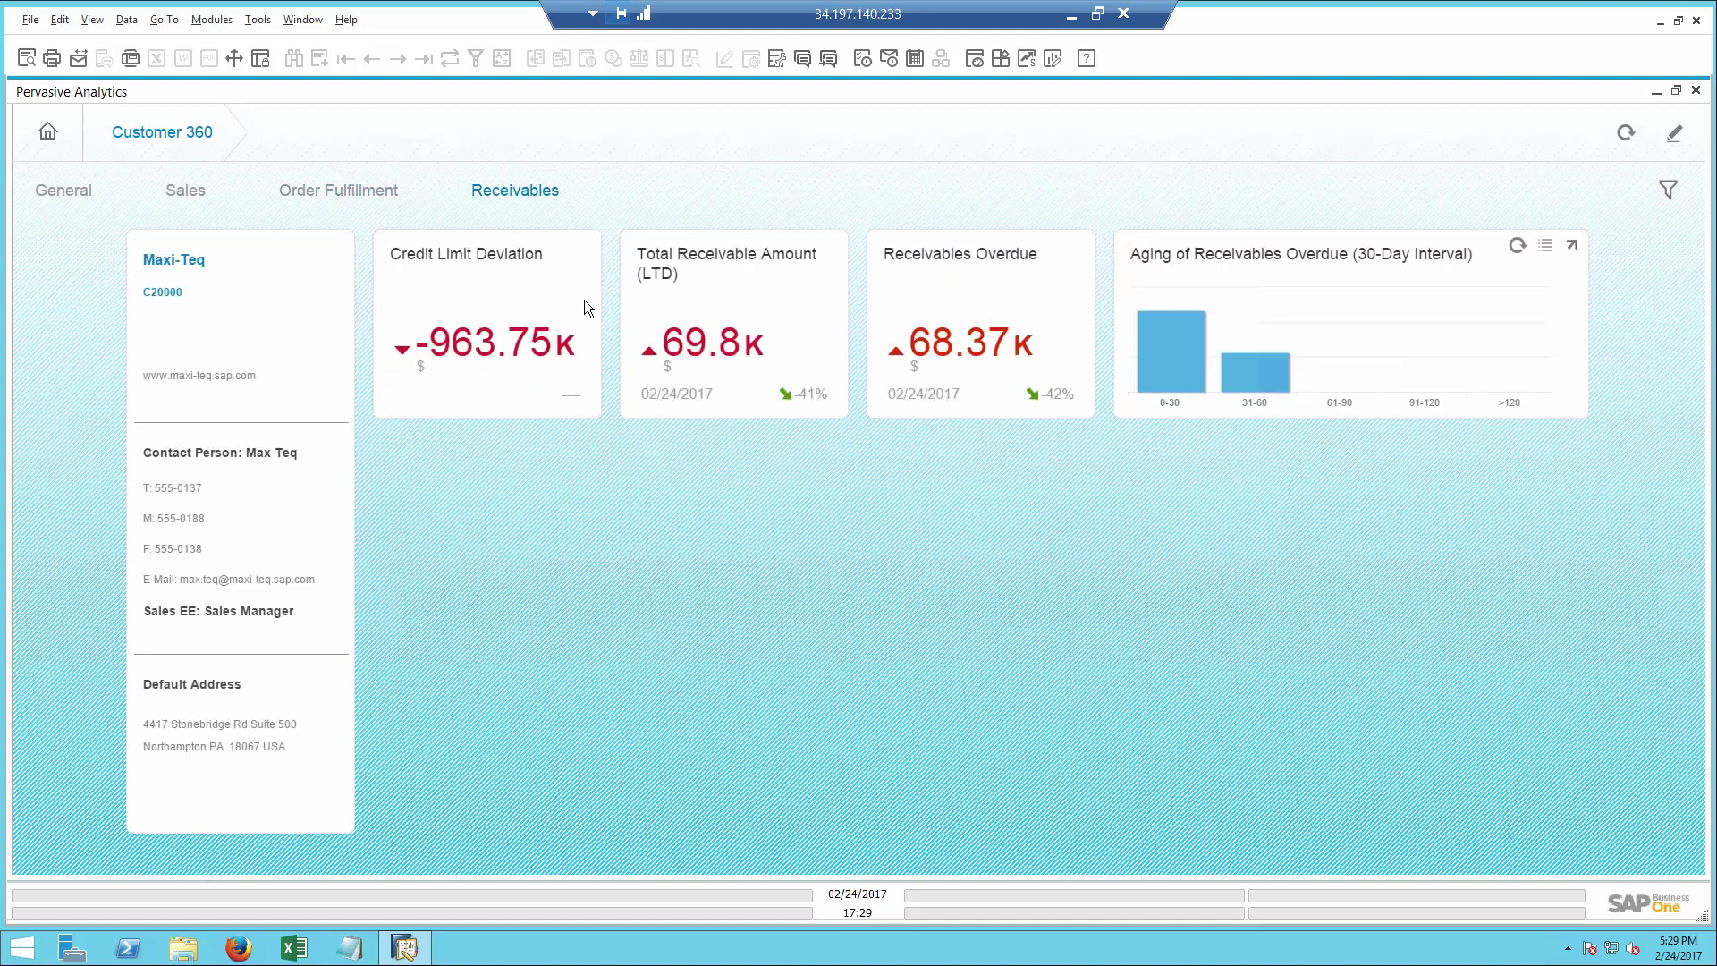
pyautogui.moveTo(964, 358)
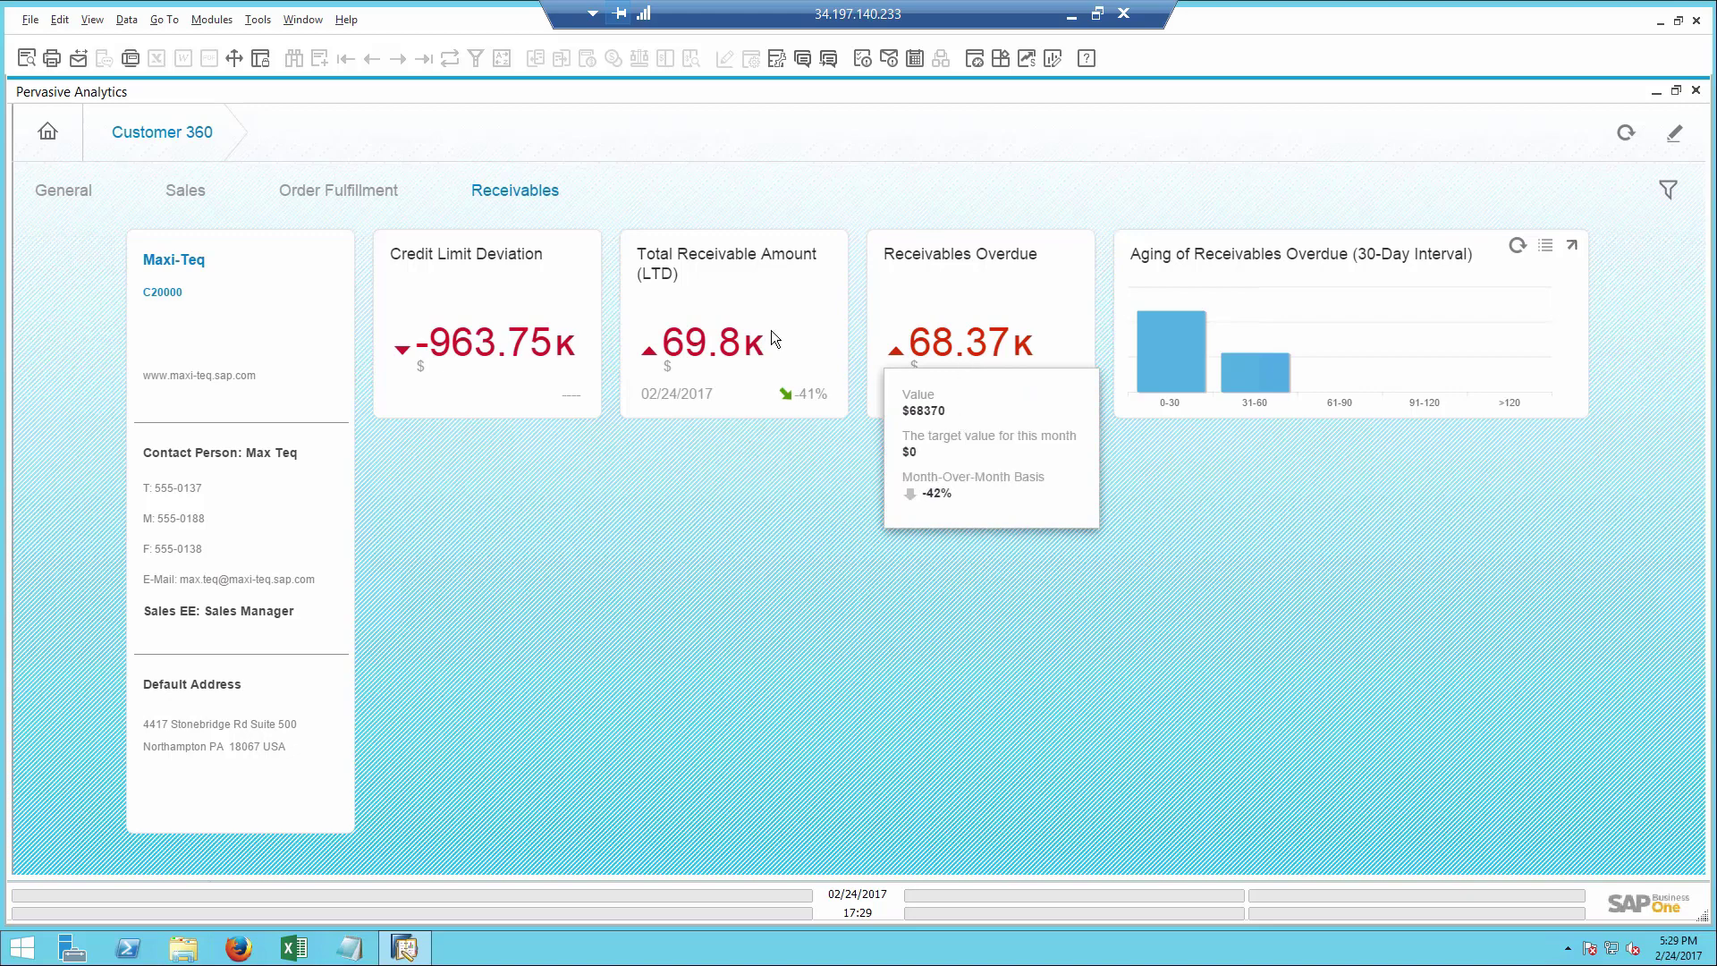
# Open Maxi-Teq's business partner master data and create a new activity from it
pyautogui.click(168, 270)
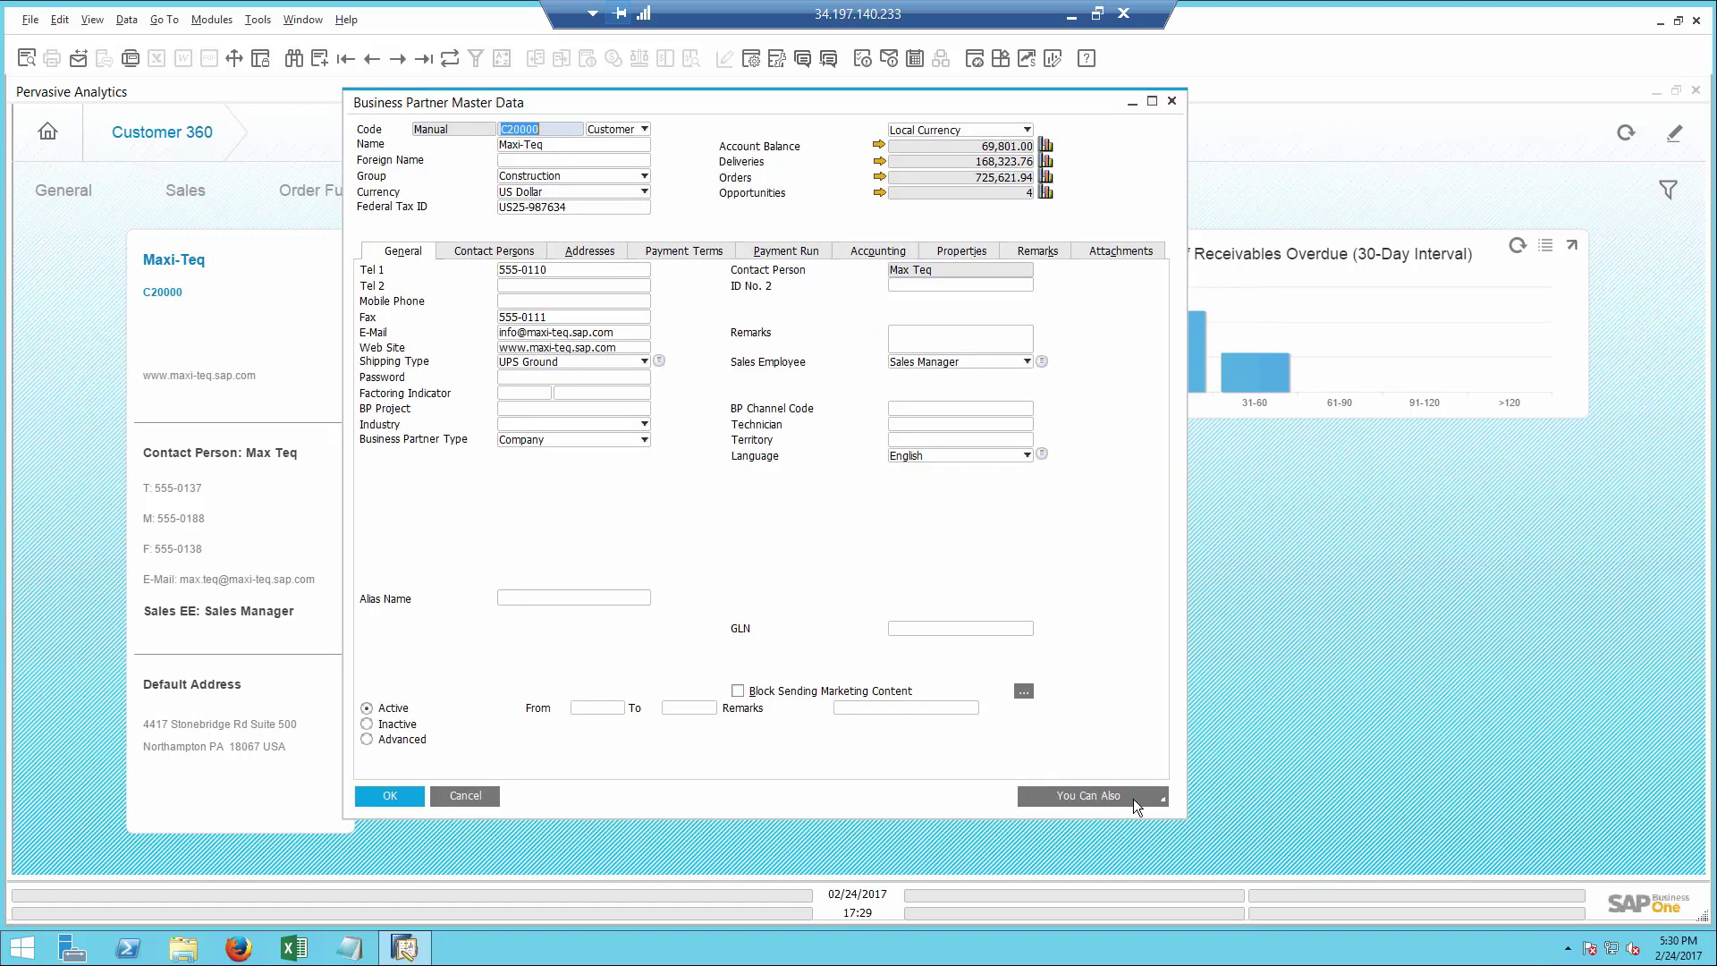
pyautogui.click(1135, 797)
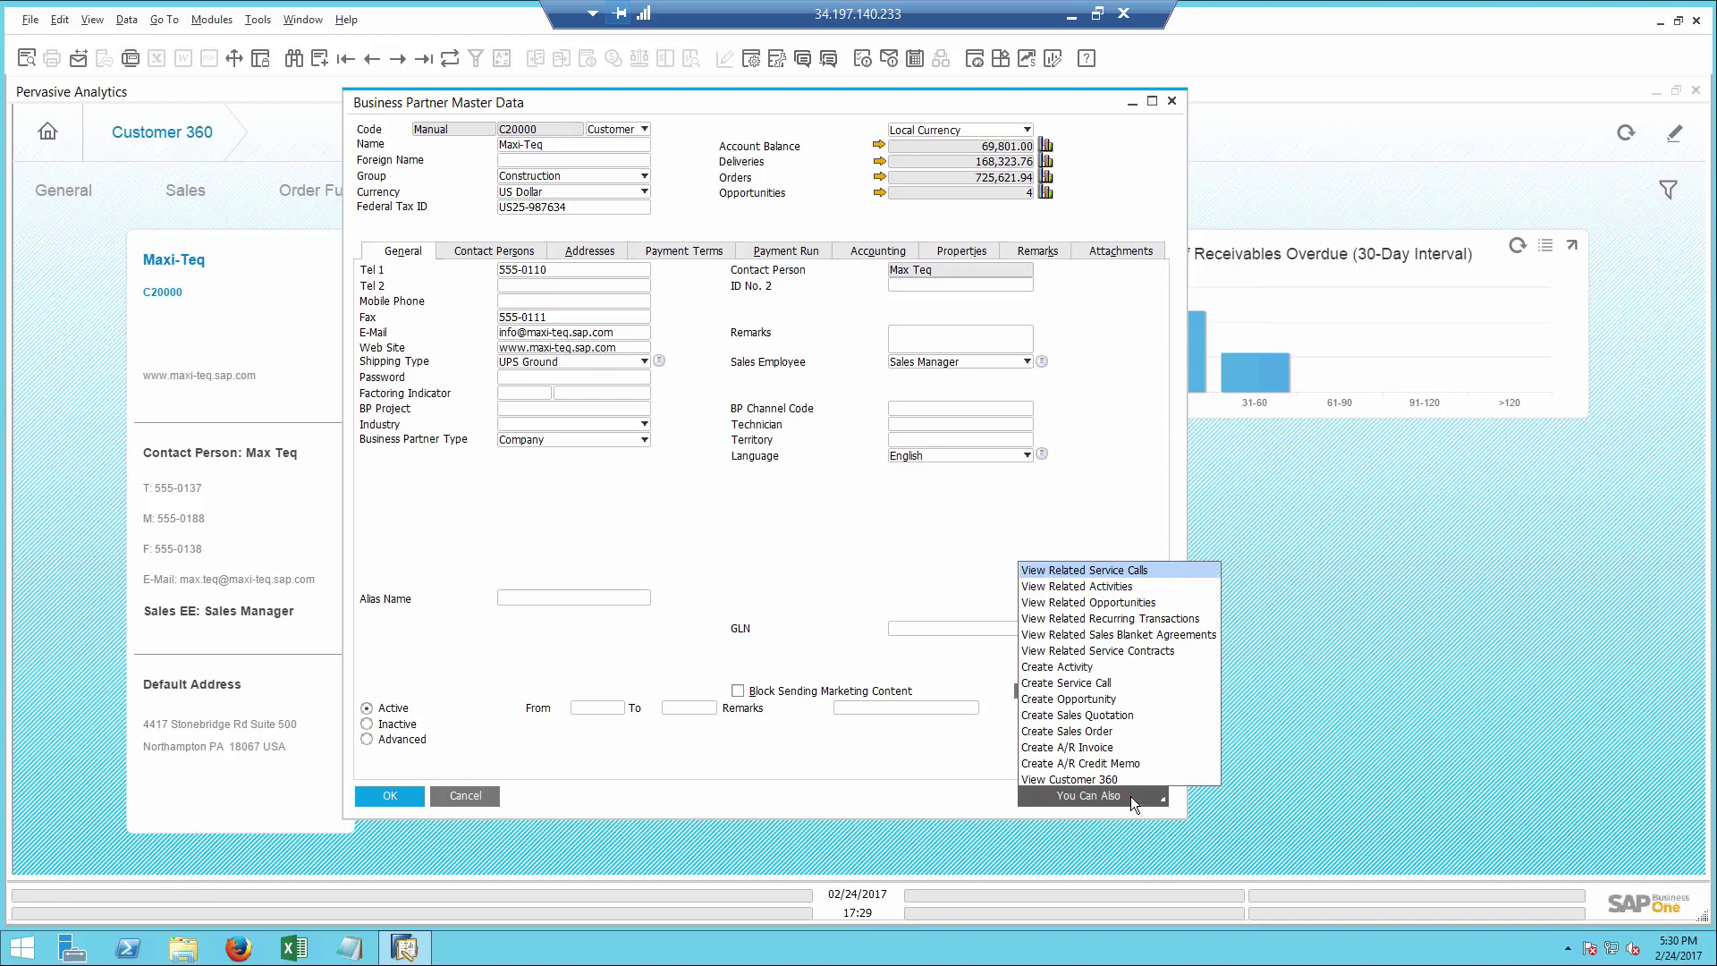
pyautogui.click(1086, 669)
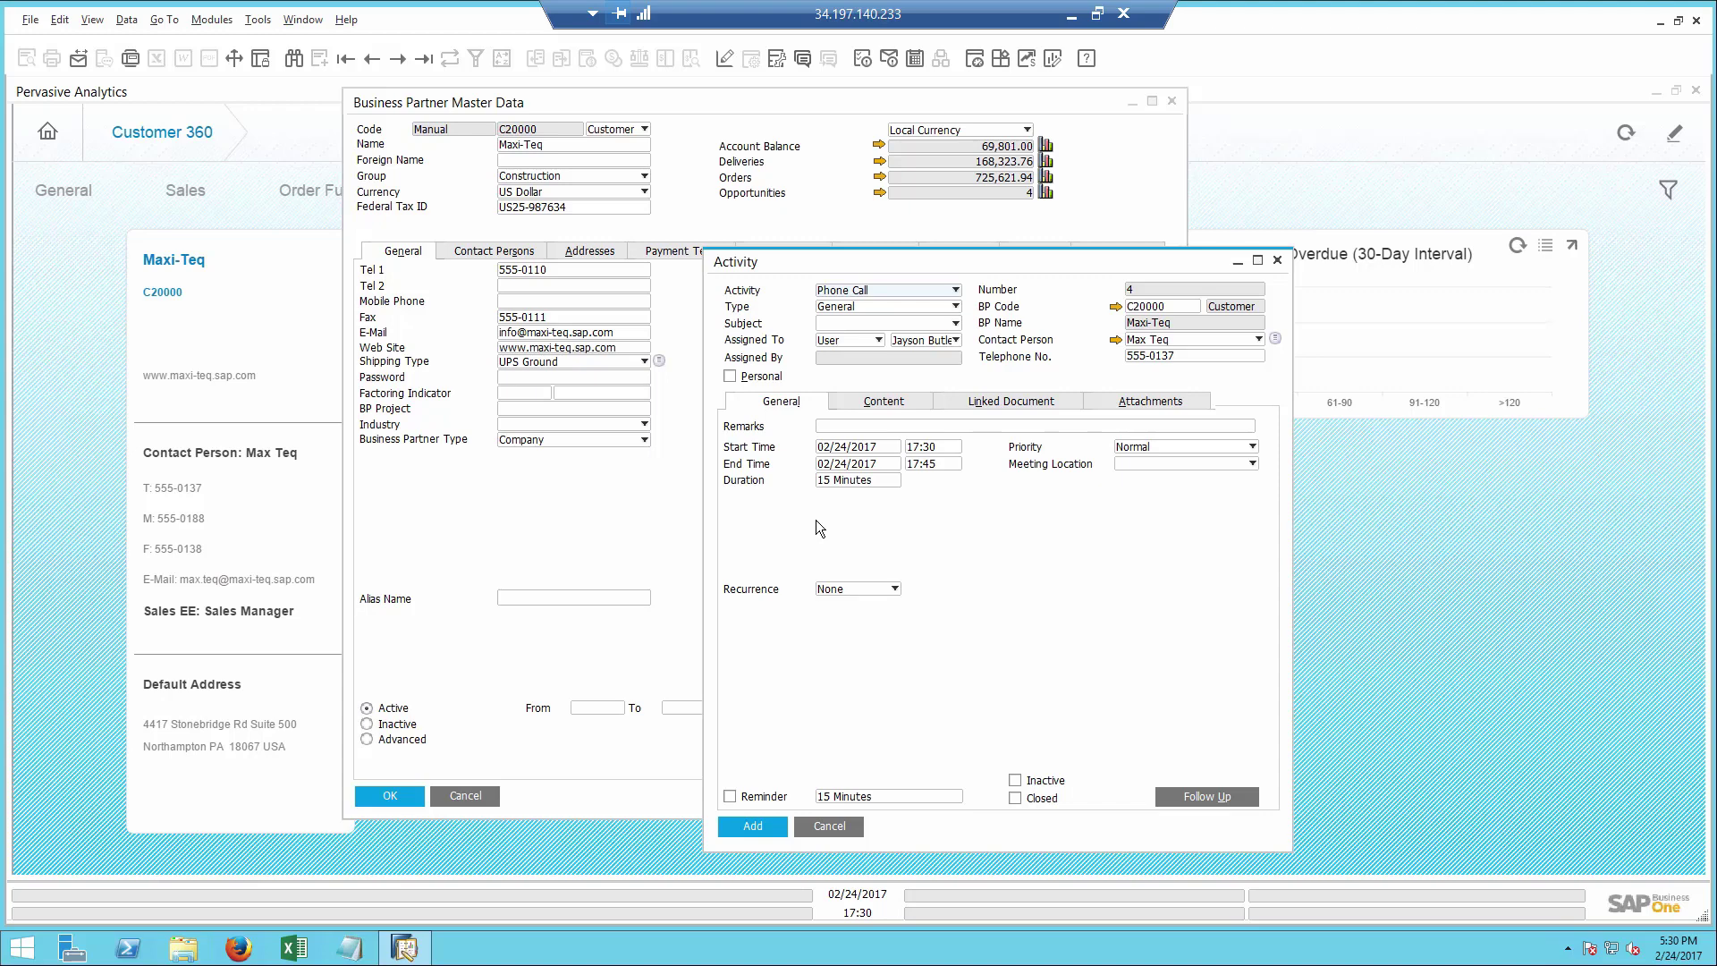
# Set up the activity as a Phone Call of type Sales with the subject Printers
pyautogui.click(857, 288)
pyautogui.click(857, 290)
pyautogui.click(857, 306)
pyautogui.click(859, 336)
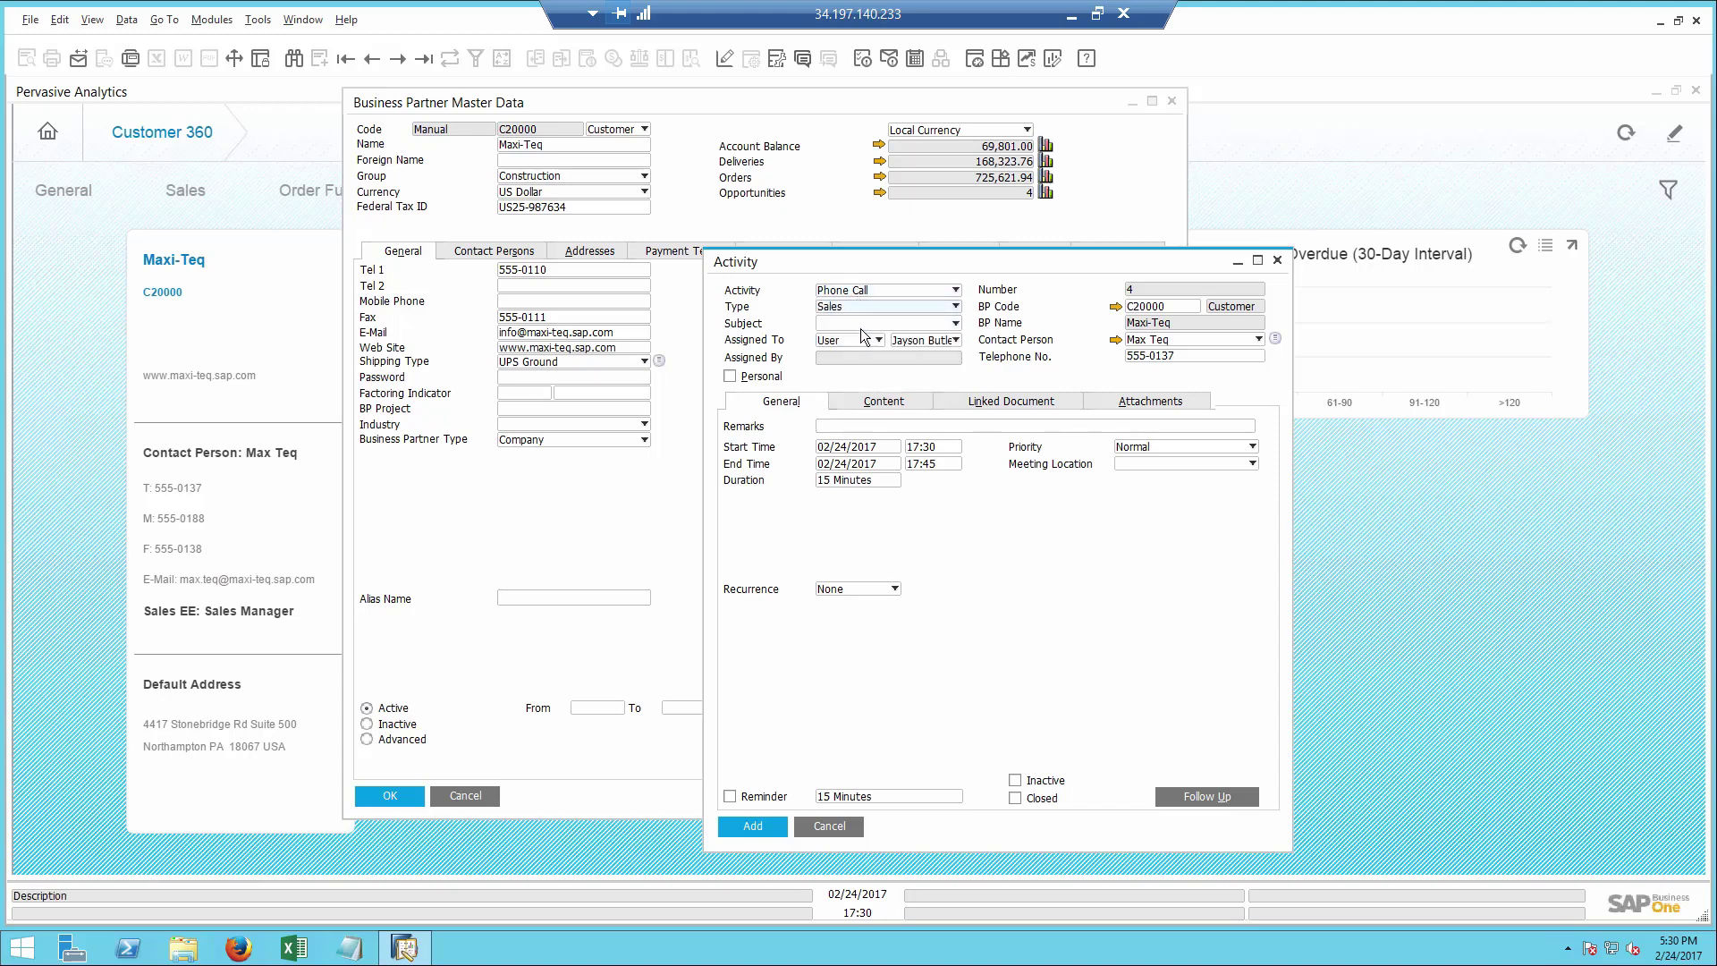
pyautogui.click(860, 325)
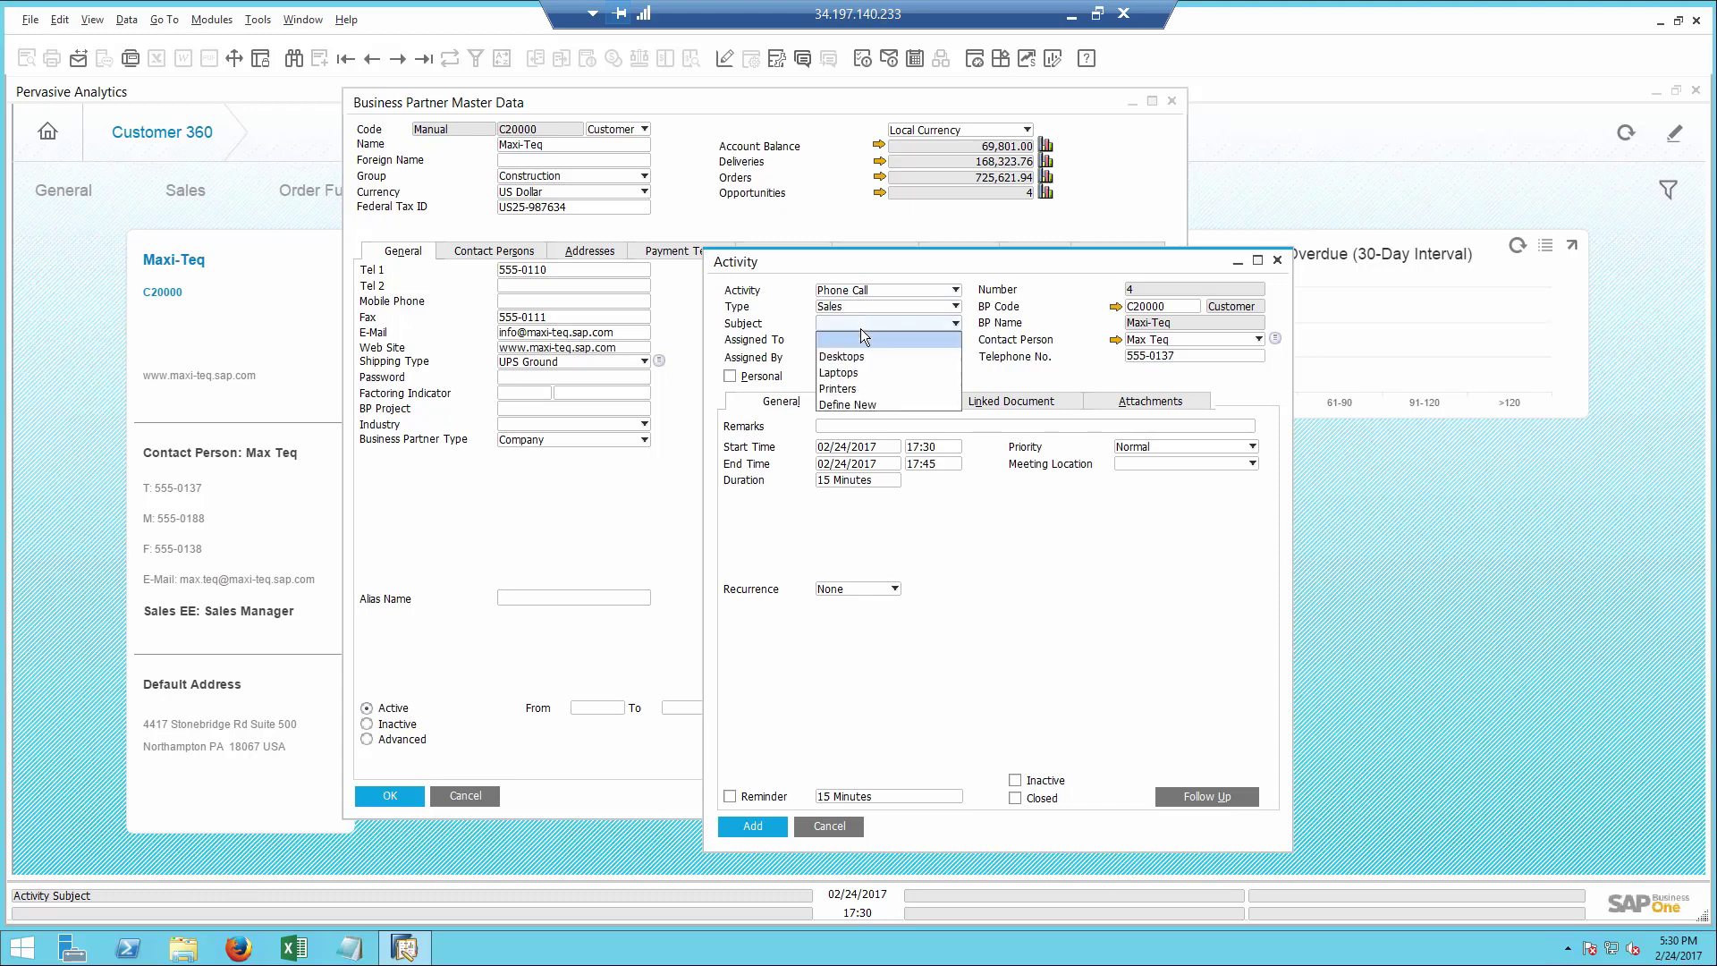
pyautogui.click(856, 389)
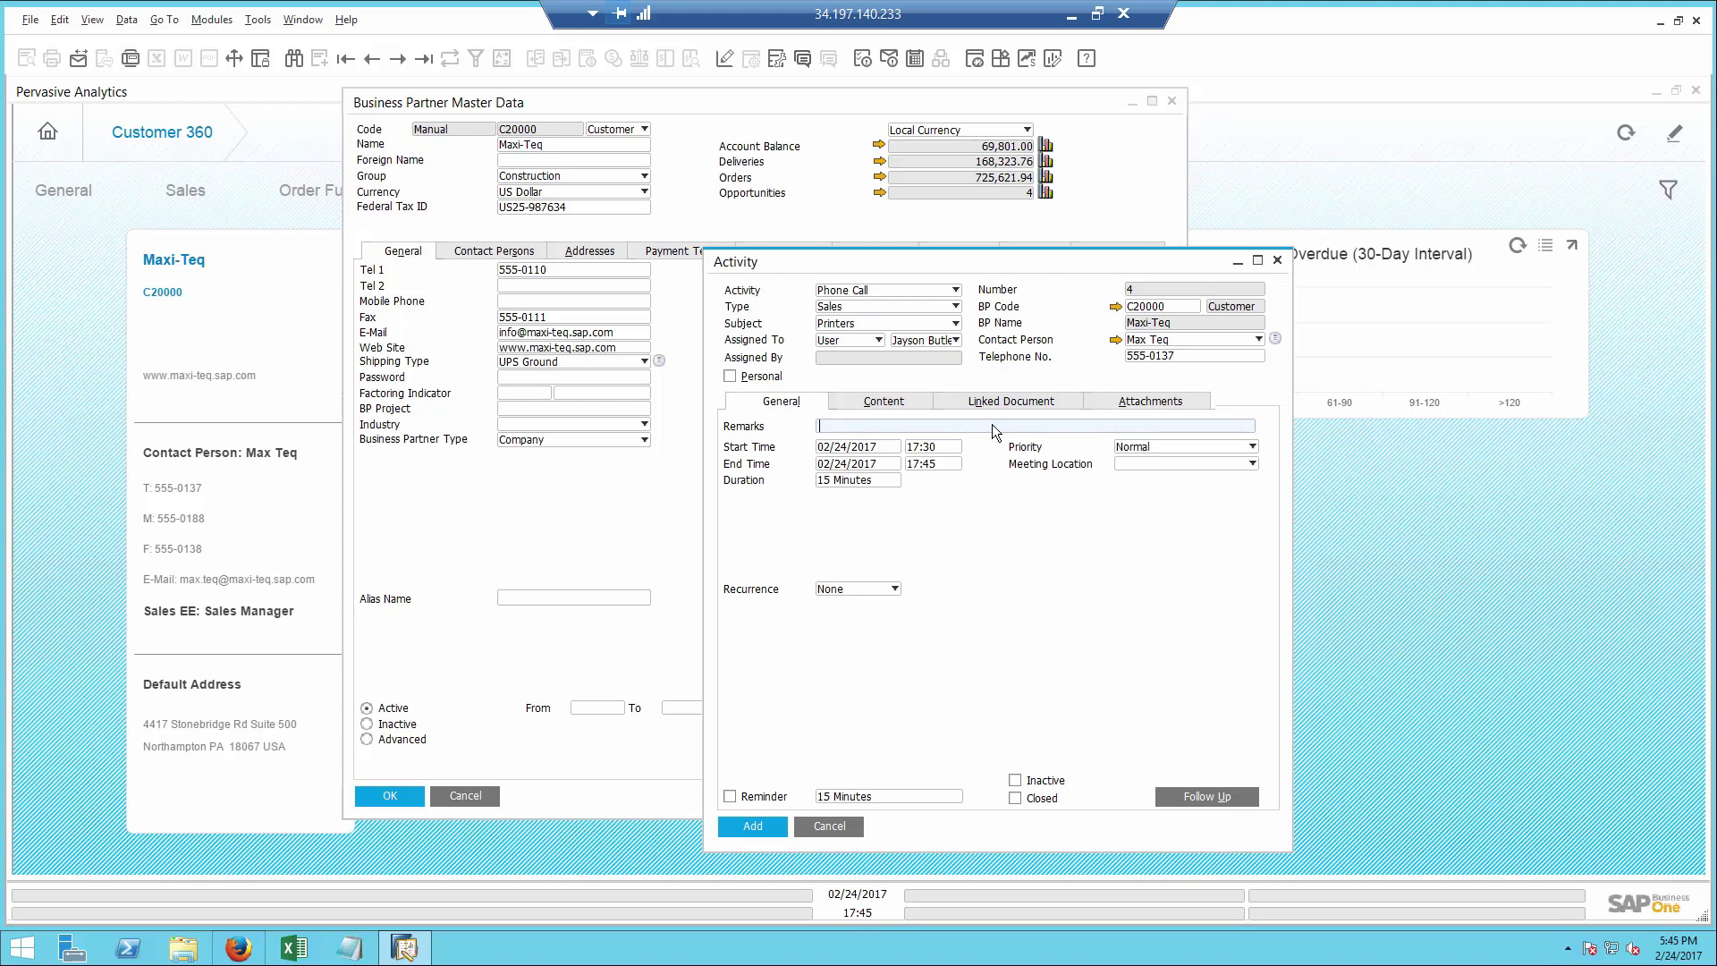
# Set the activity's linked document type to Sales Orders and create a new sales order as the linked document
pyautogui.click(1009, 401)
pyautogui.click(963, 456)
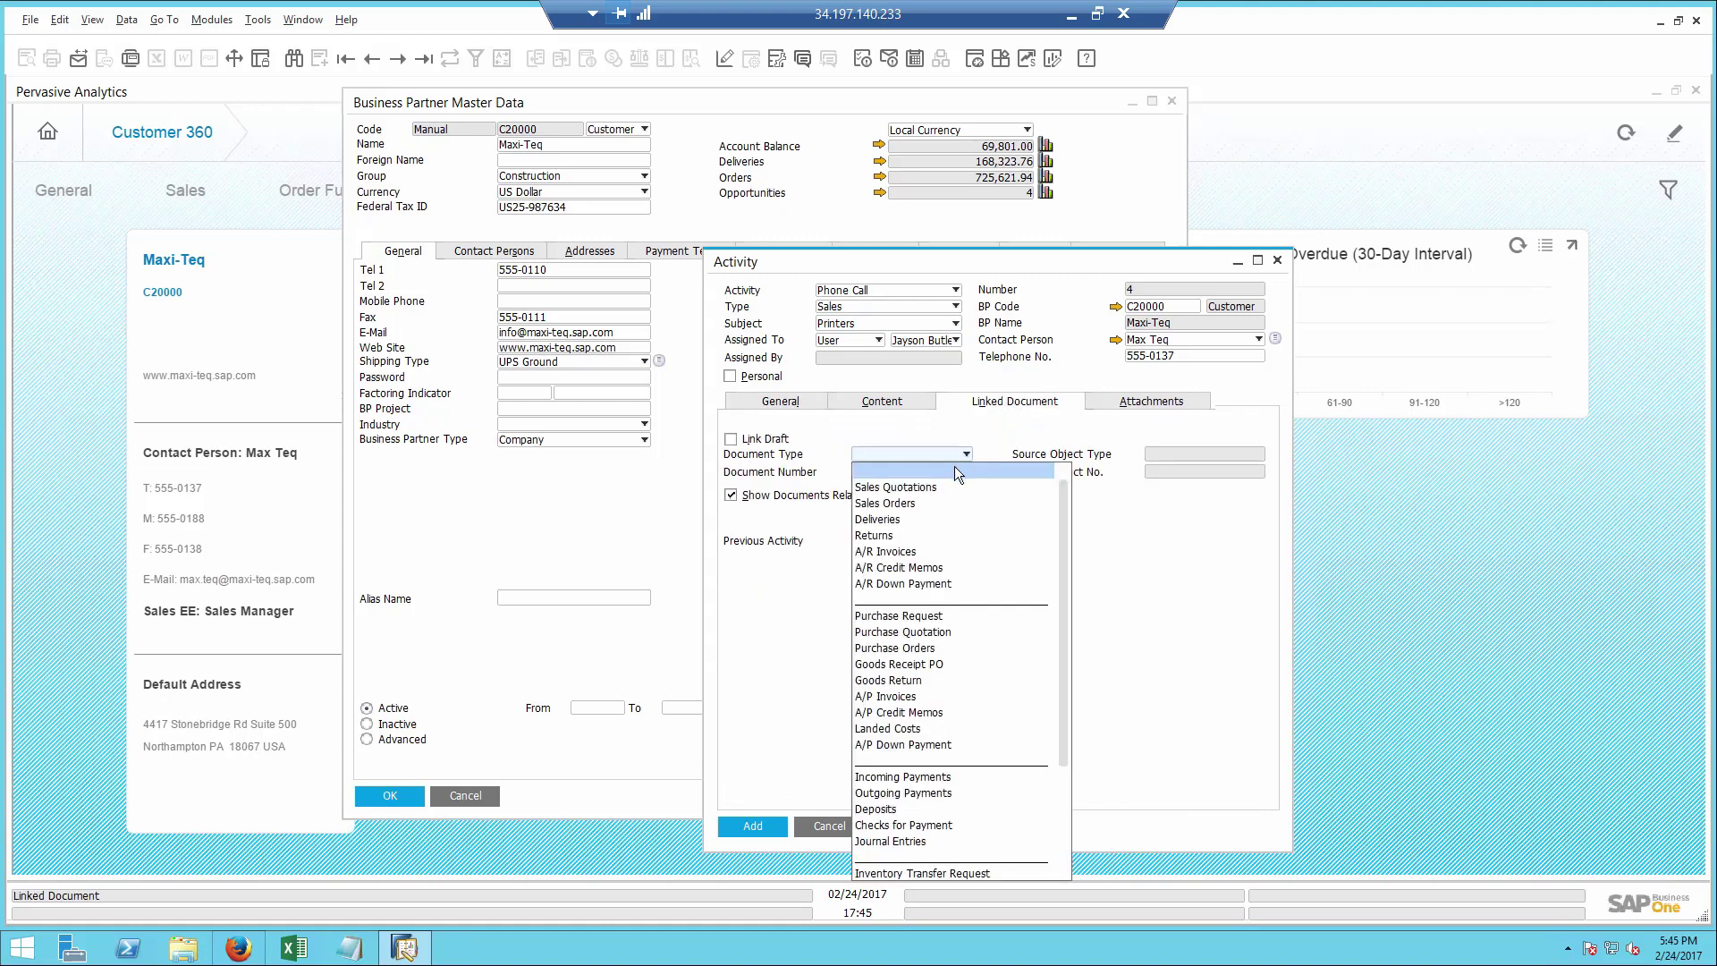
pyautogui.click(926, 503)
pyautogui.click(918, 472)
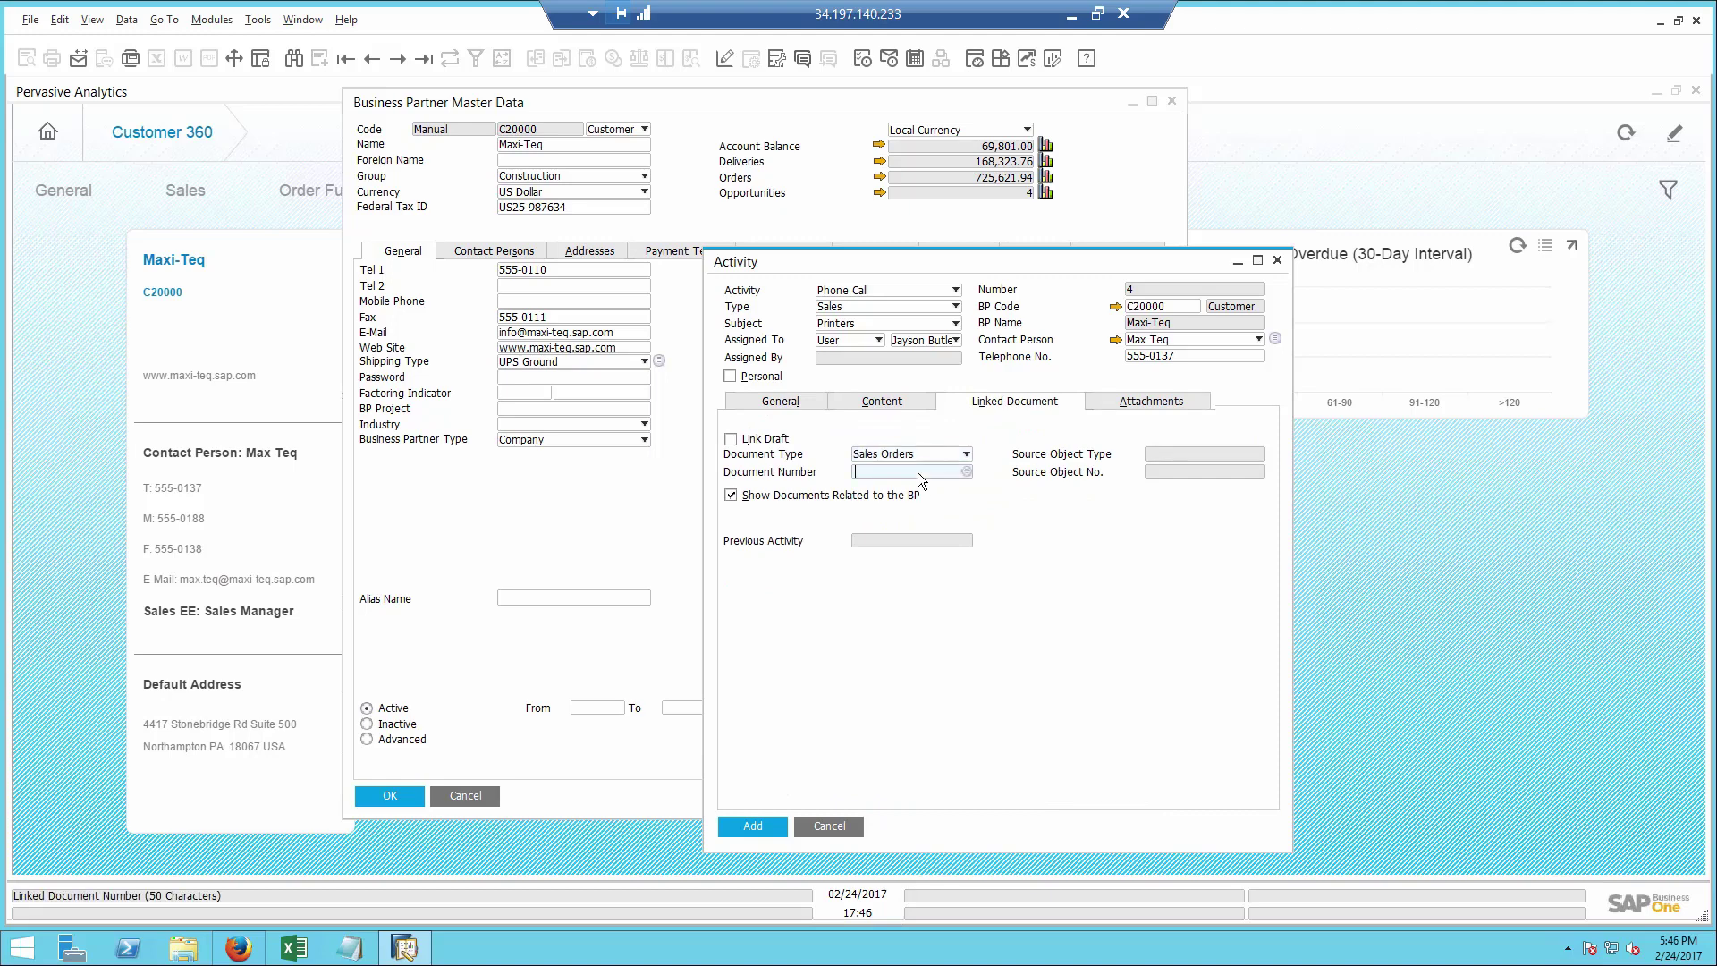
pyautogui.press('Tab')
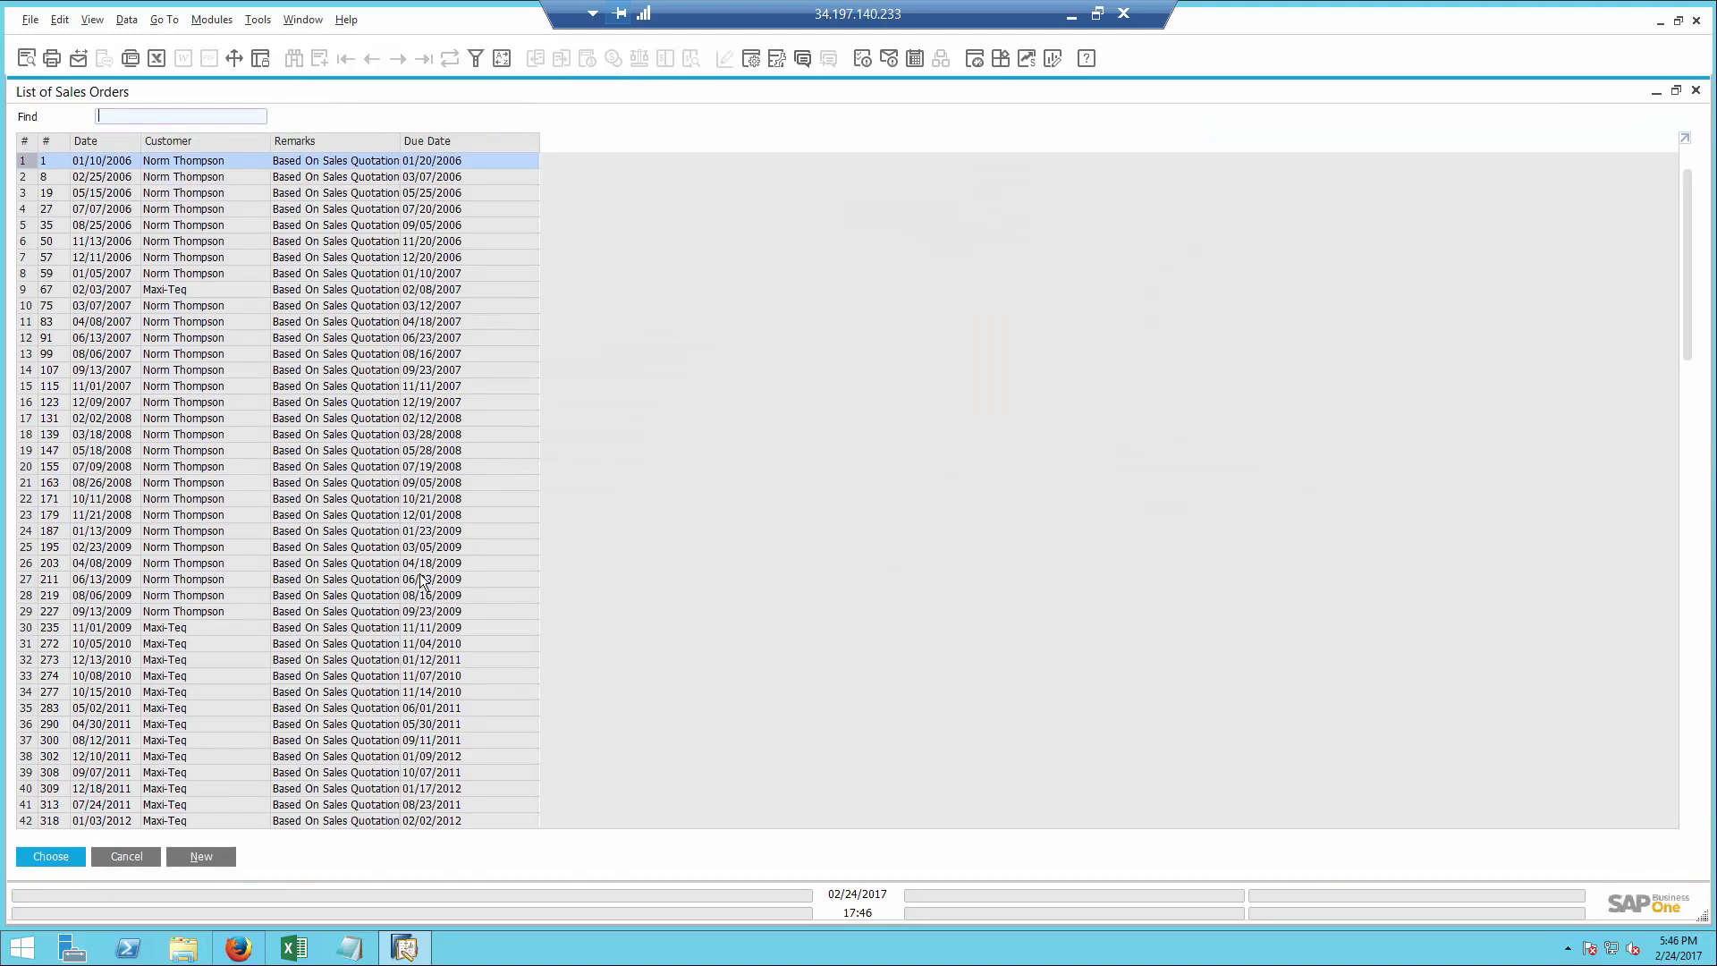
pyautogui.click(201, 857)
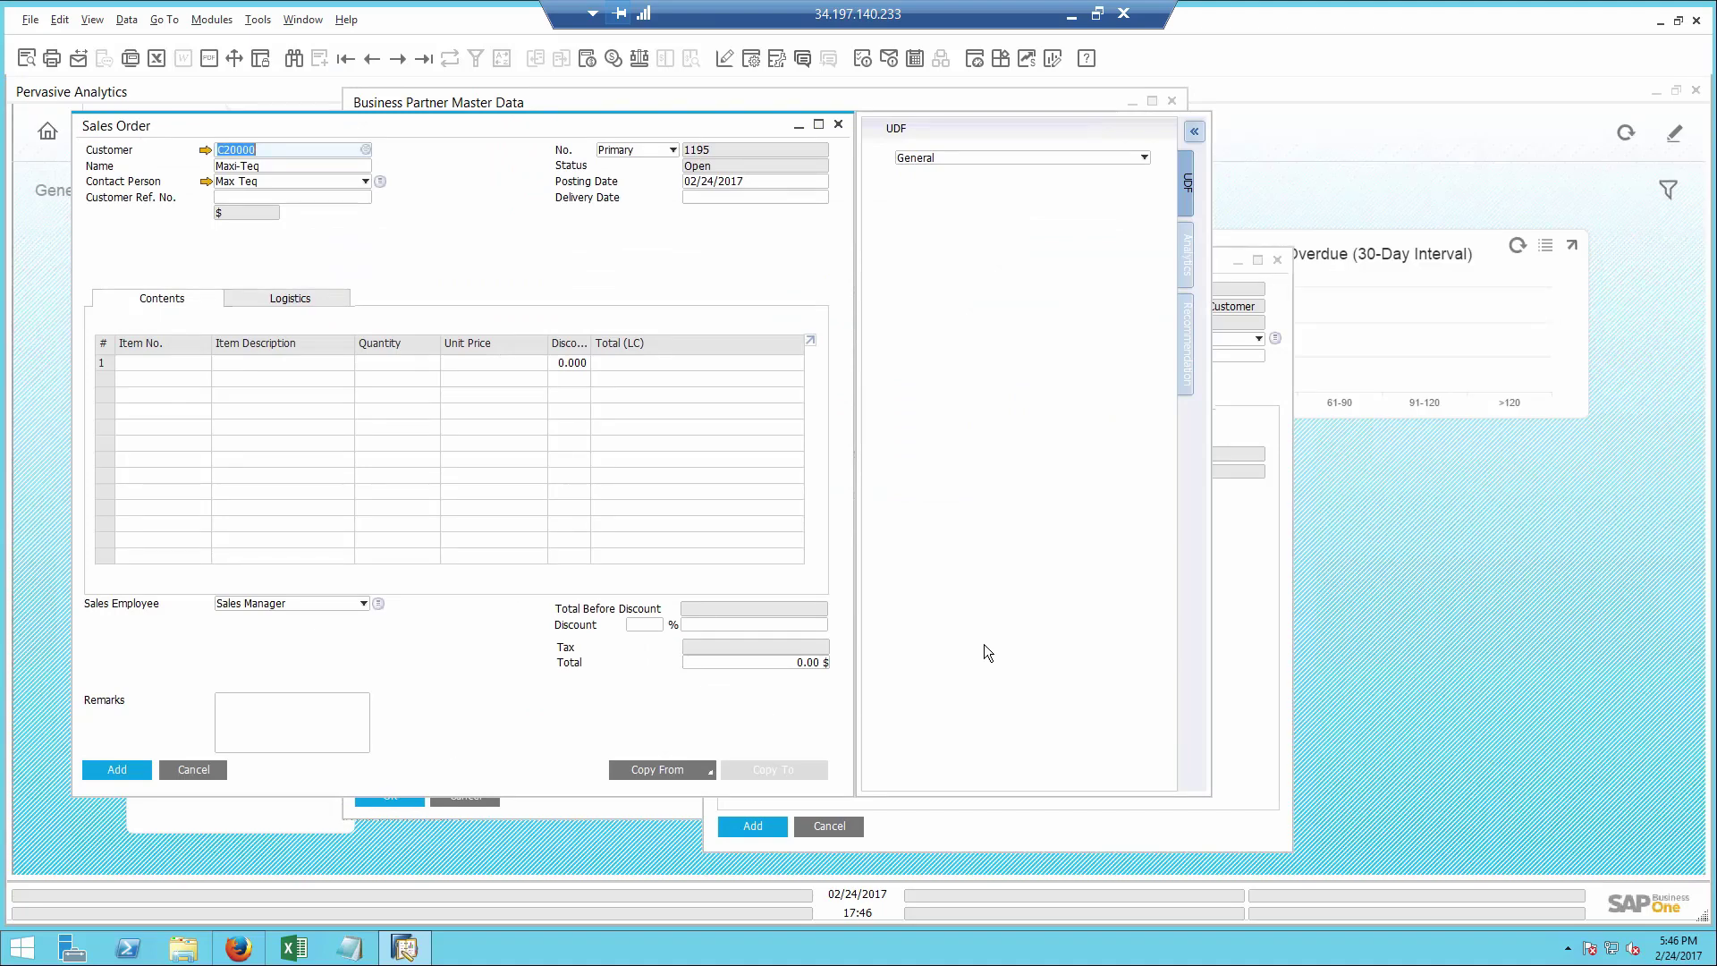
# Add the recommended item A00002 (J.B. Officeprint 1111) to Maxi-Teq's new sales order
pyautogui.click(1184, 363)
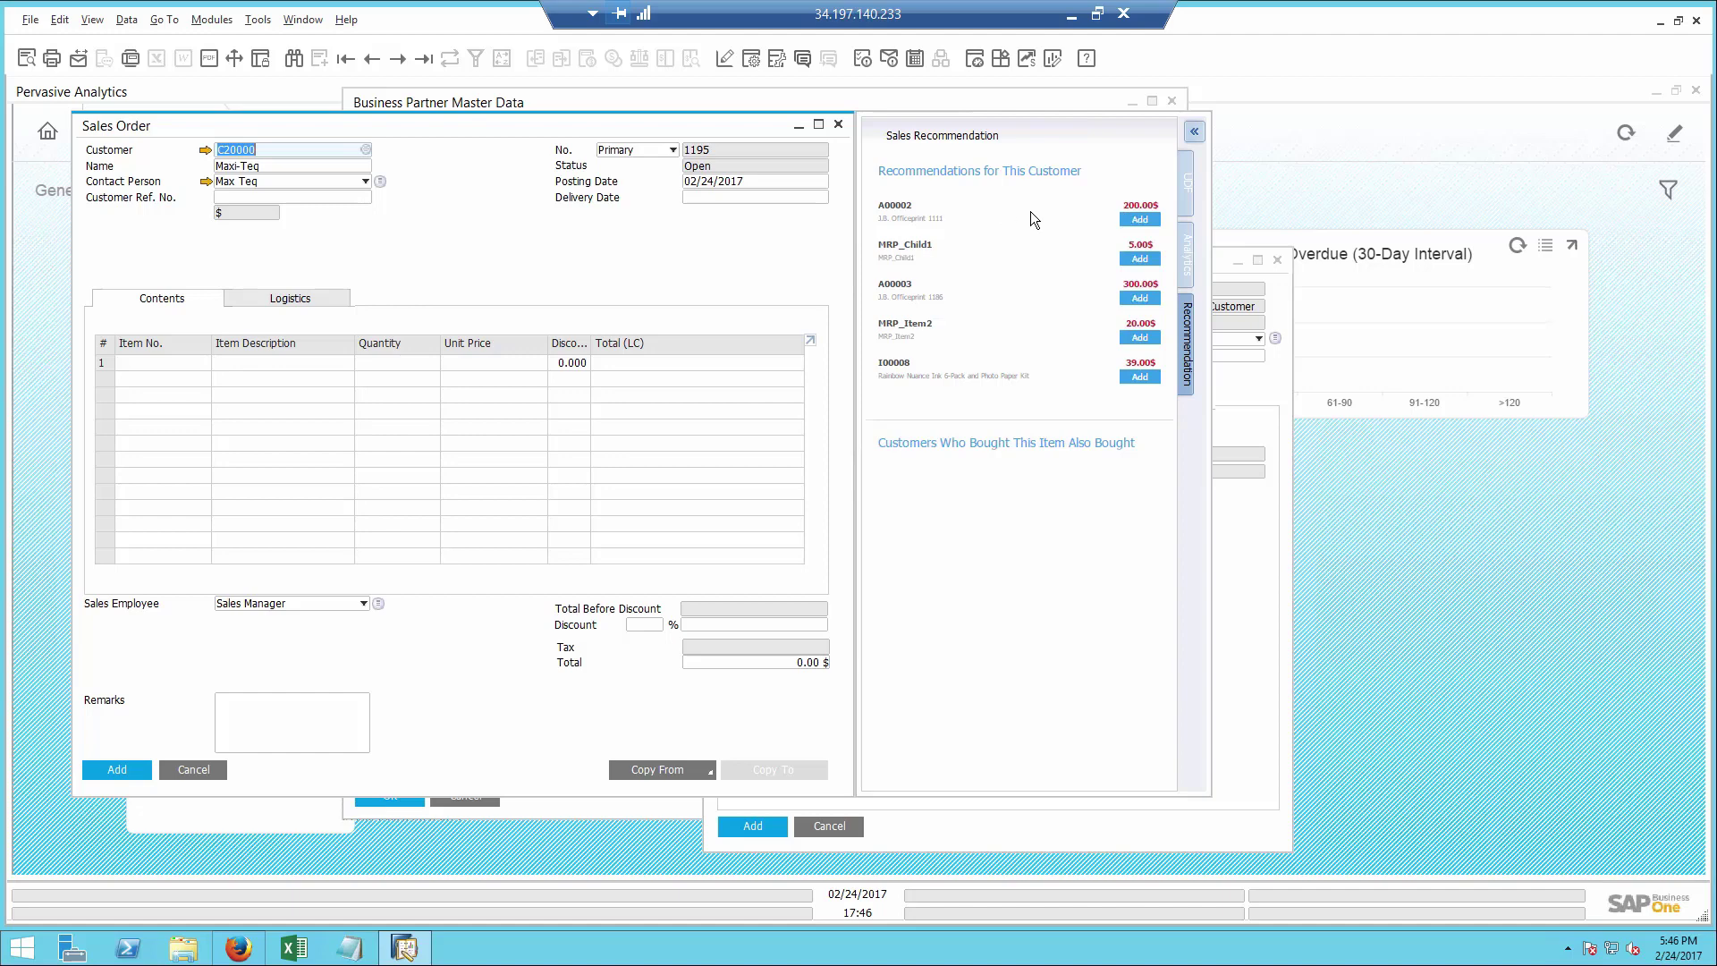
pyautogui.click(1139, 220)
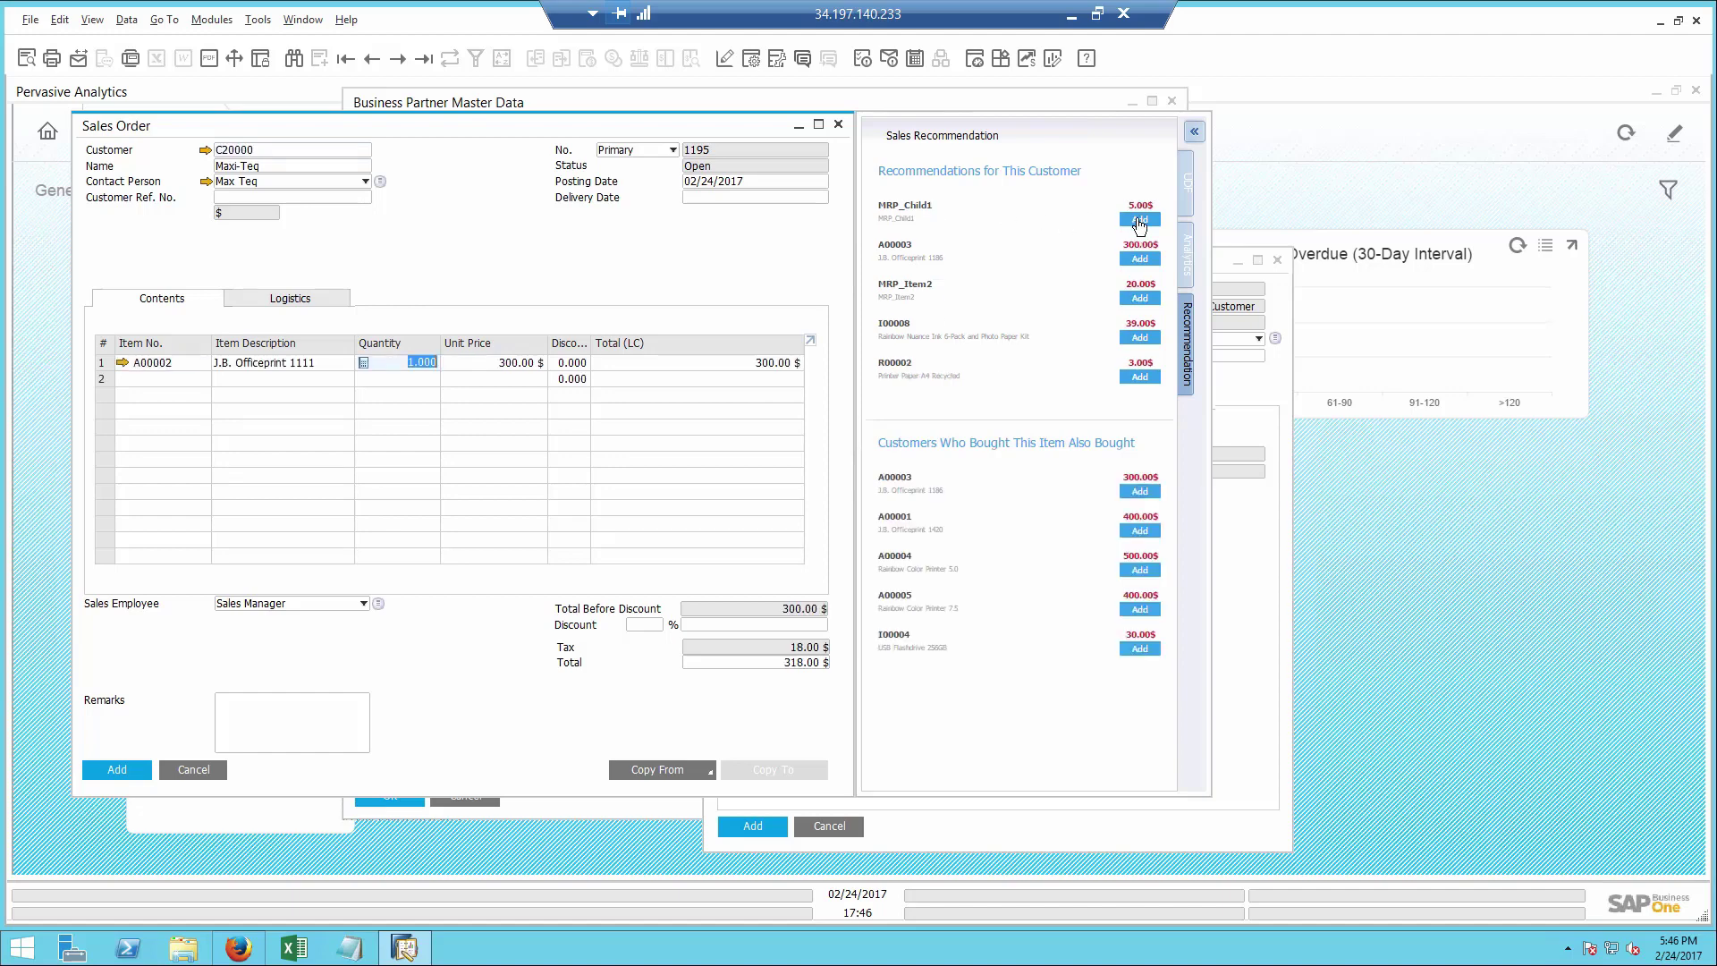
# Add recommended items I00008 (Rainbow Nuance Ink 6-Pack) and C00003 (Quadcore CPU 3.4 GHz) to the order, and set its delivery date to 02/25/2017
pyautogui.click(1140, 338)
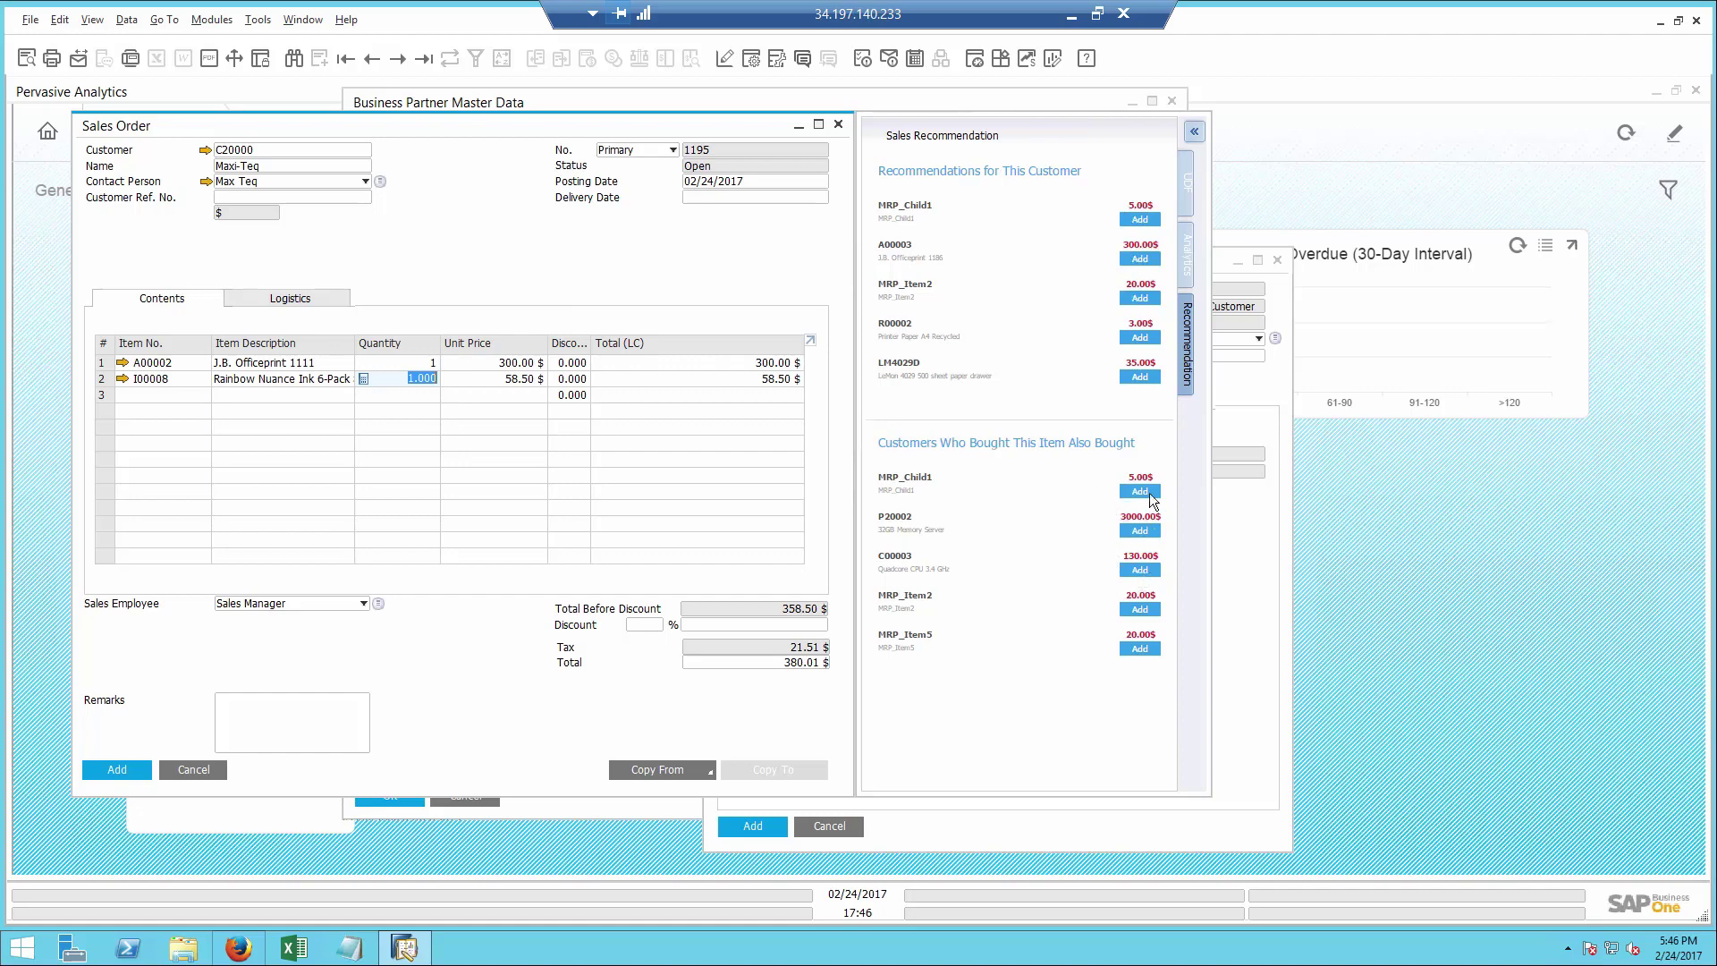
pyautogui.click(1140, 573)
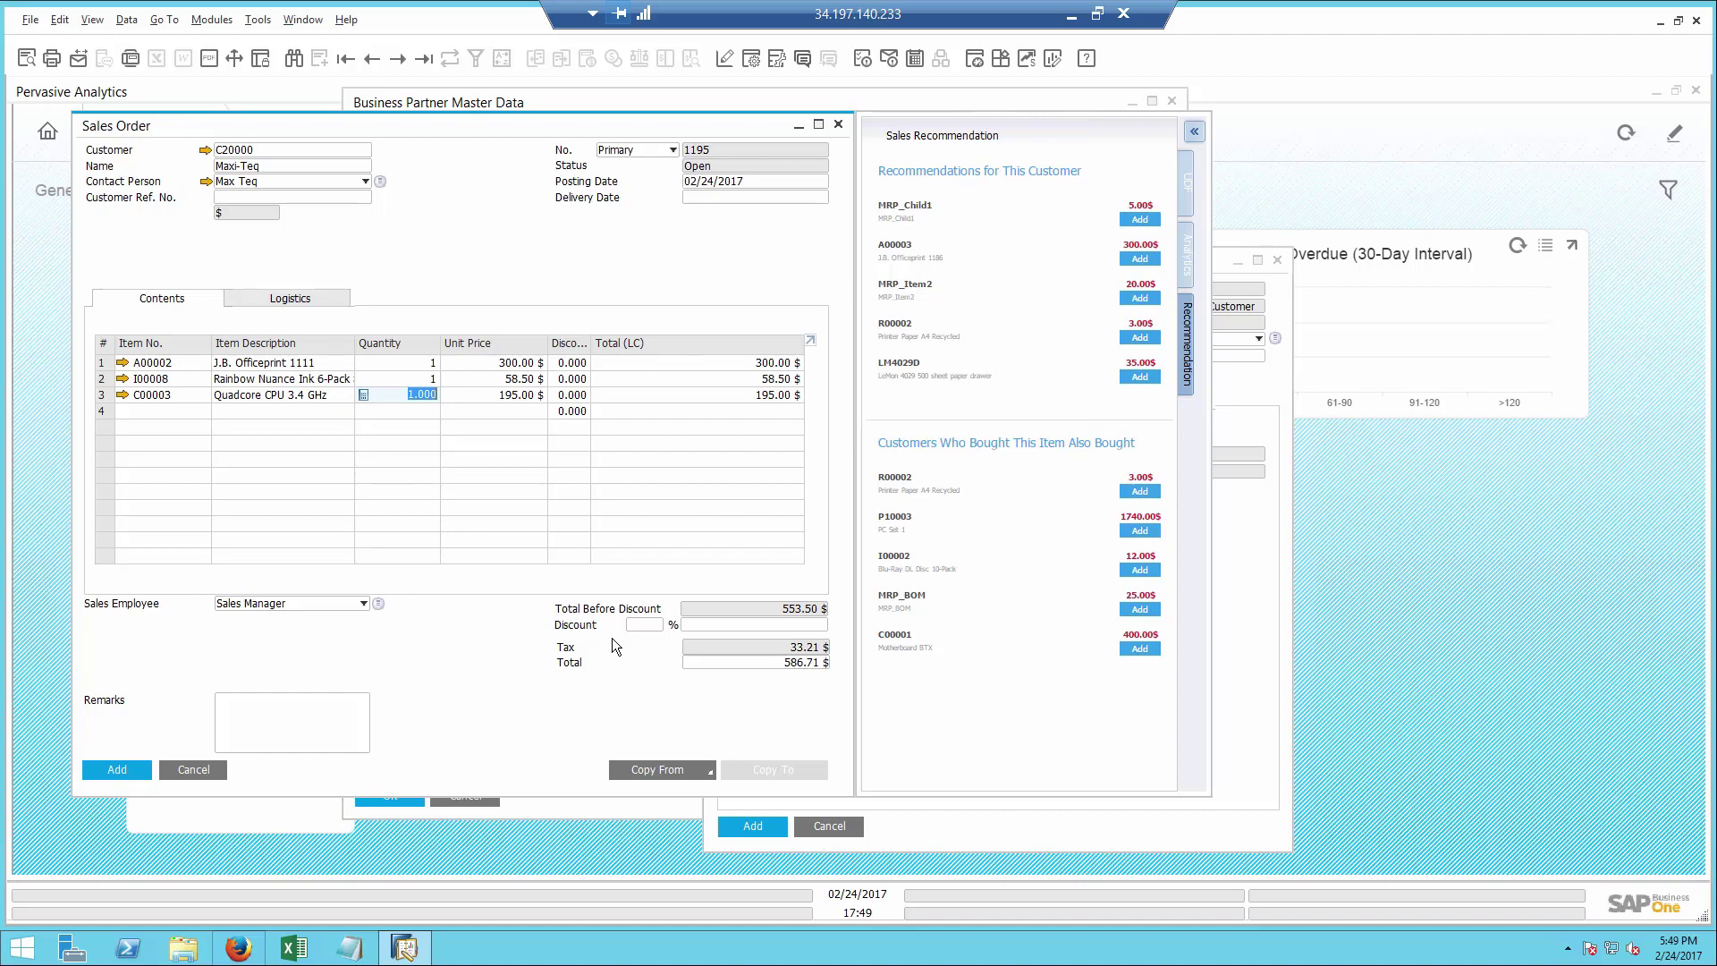
pyautogui.click(728, 196)
pyautogui.write('25')
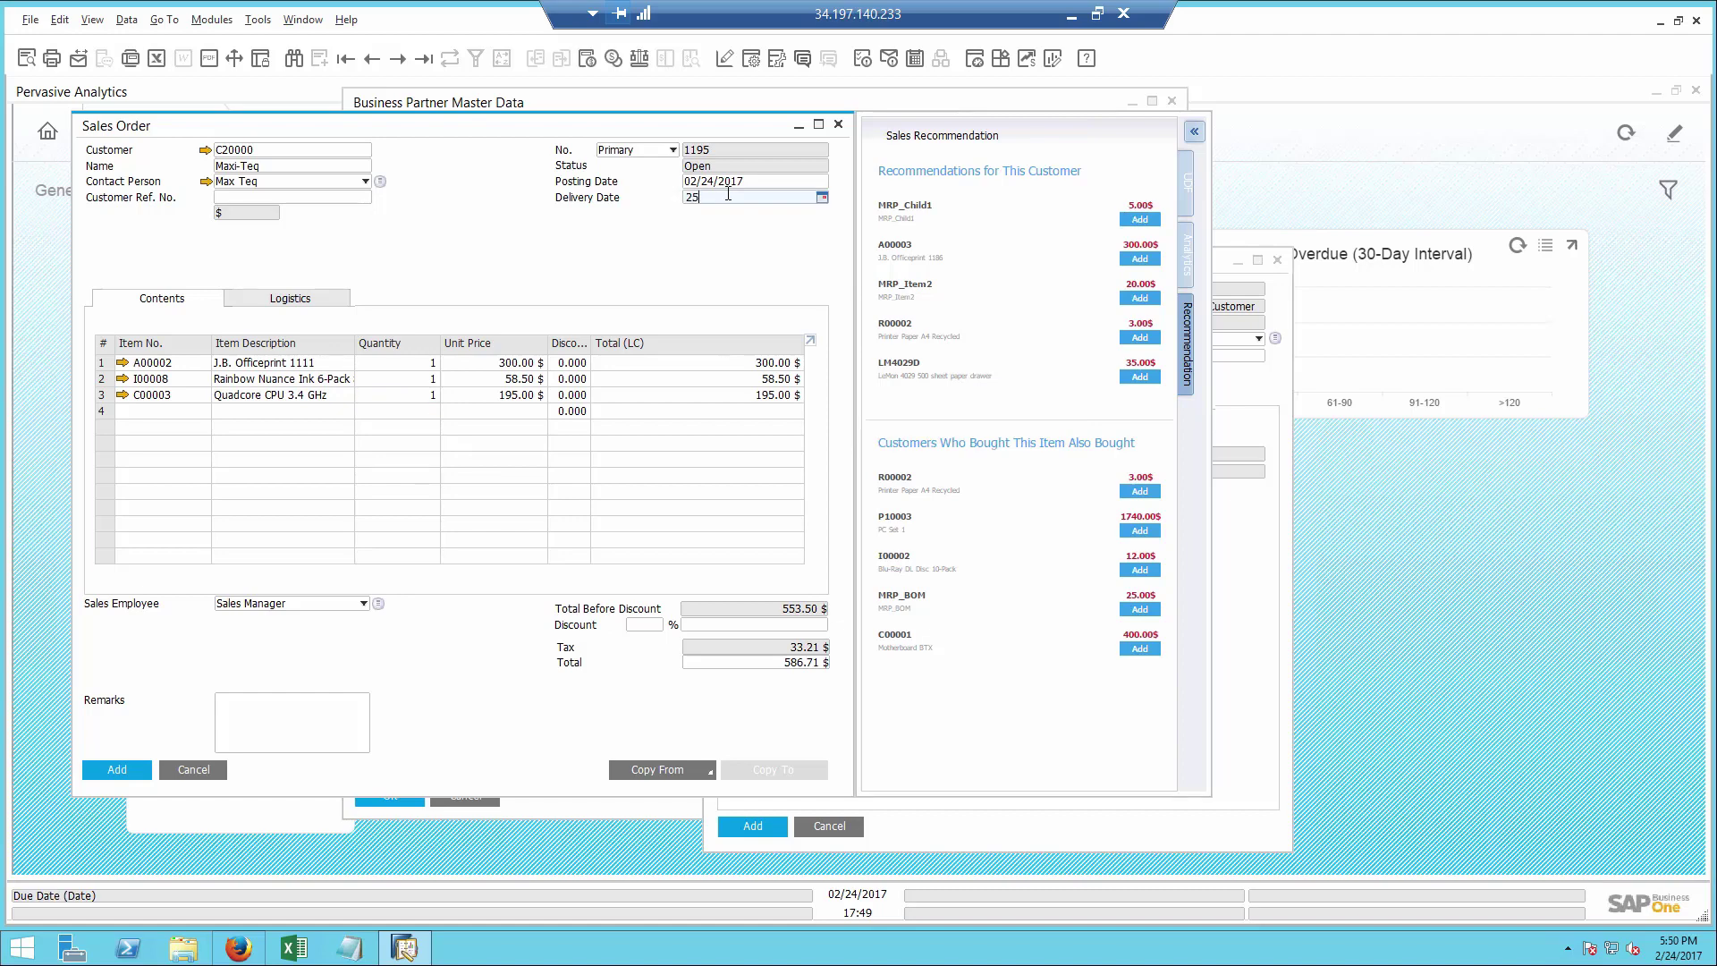
pyautogui.press('Tab')
# Add item I000099 (Printer Ink) to the fourth order line by looking up its description with "ink", with a quantity of 3
pyautogui.click(335, 415)
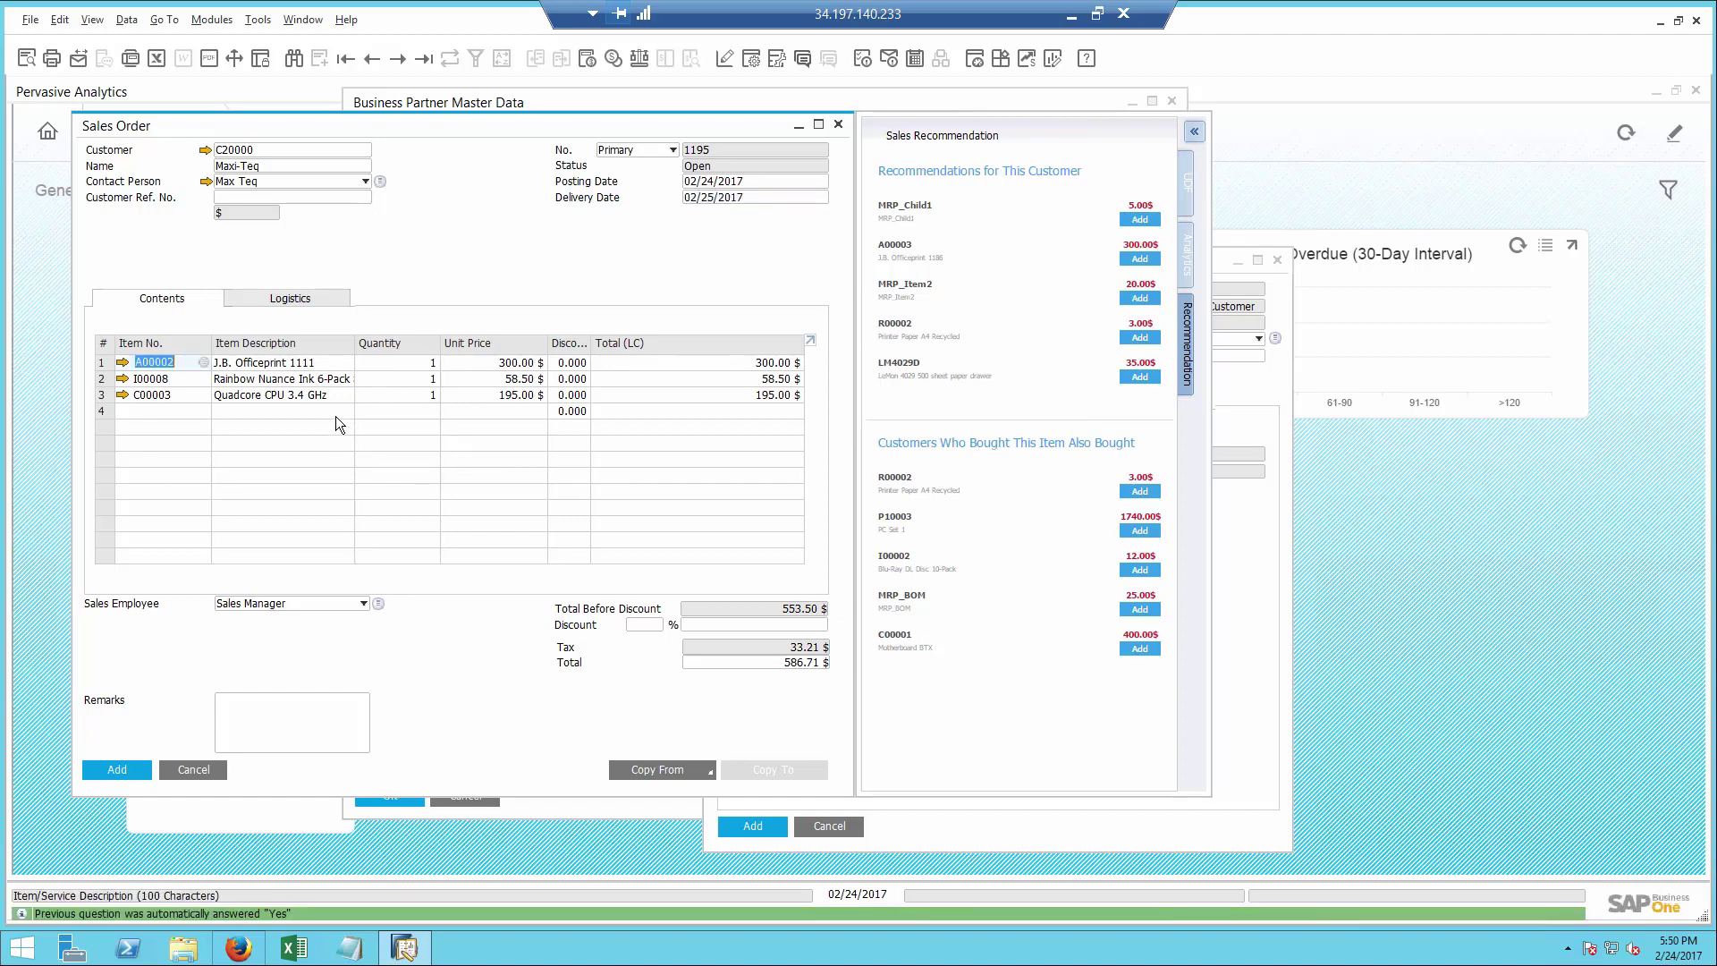
pyautogui.write('ink')
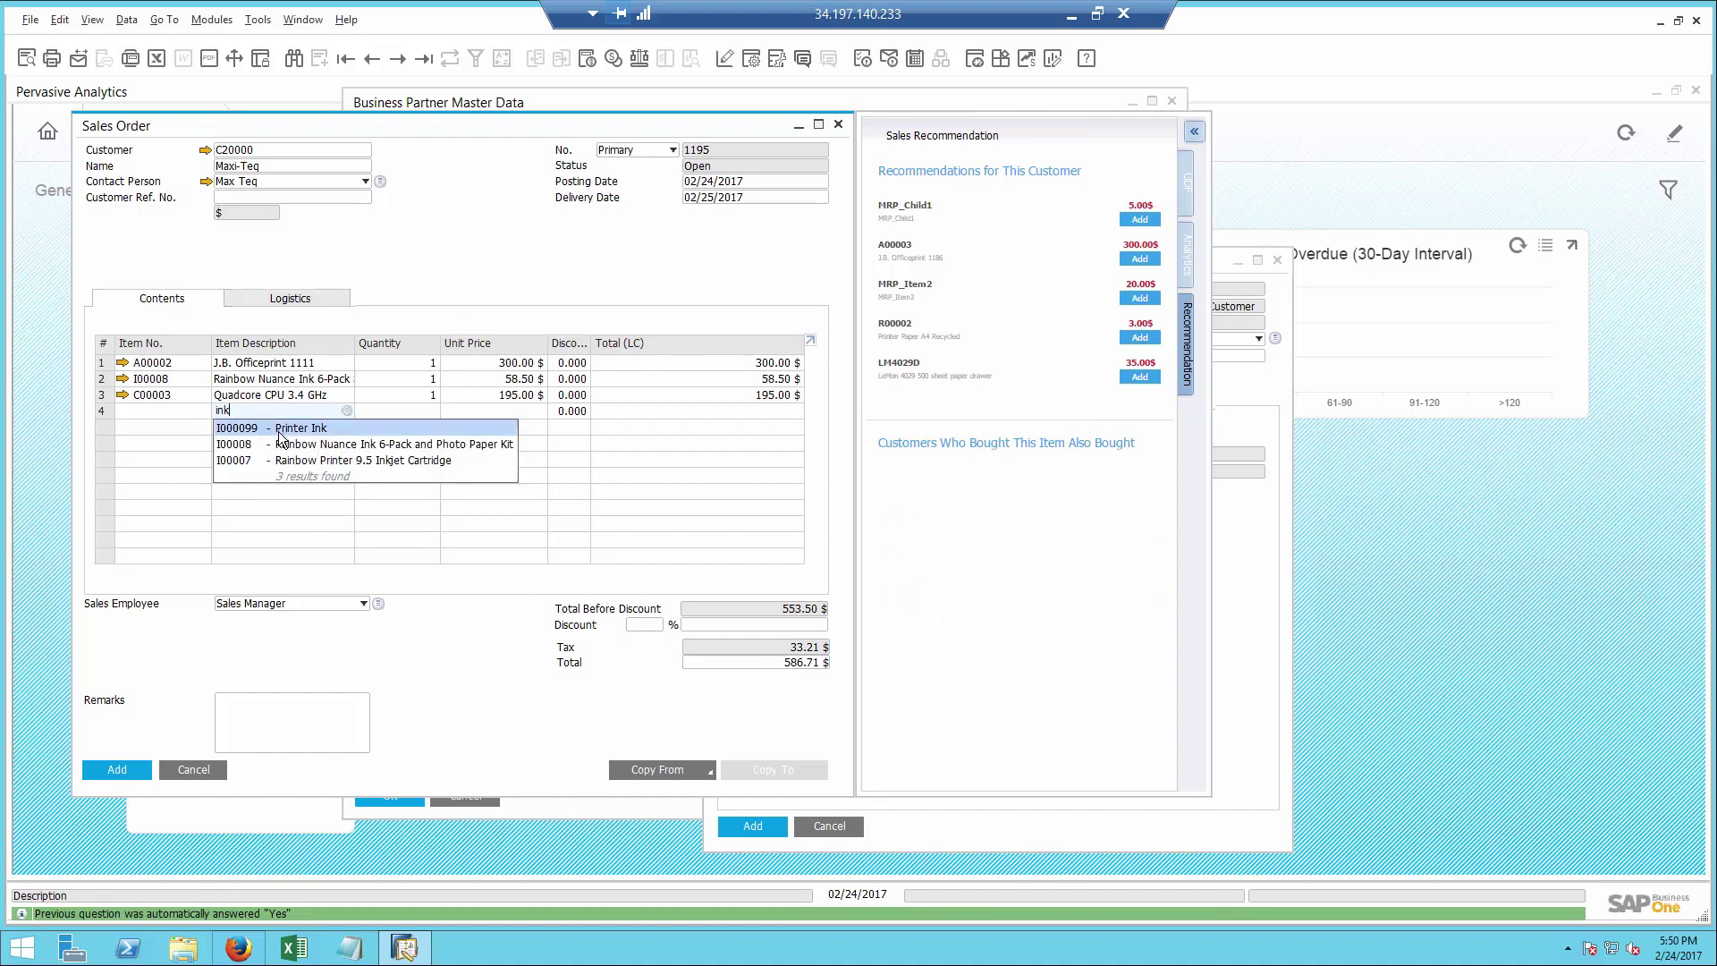
pyautogui.click(283, 432)
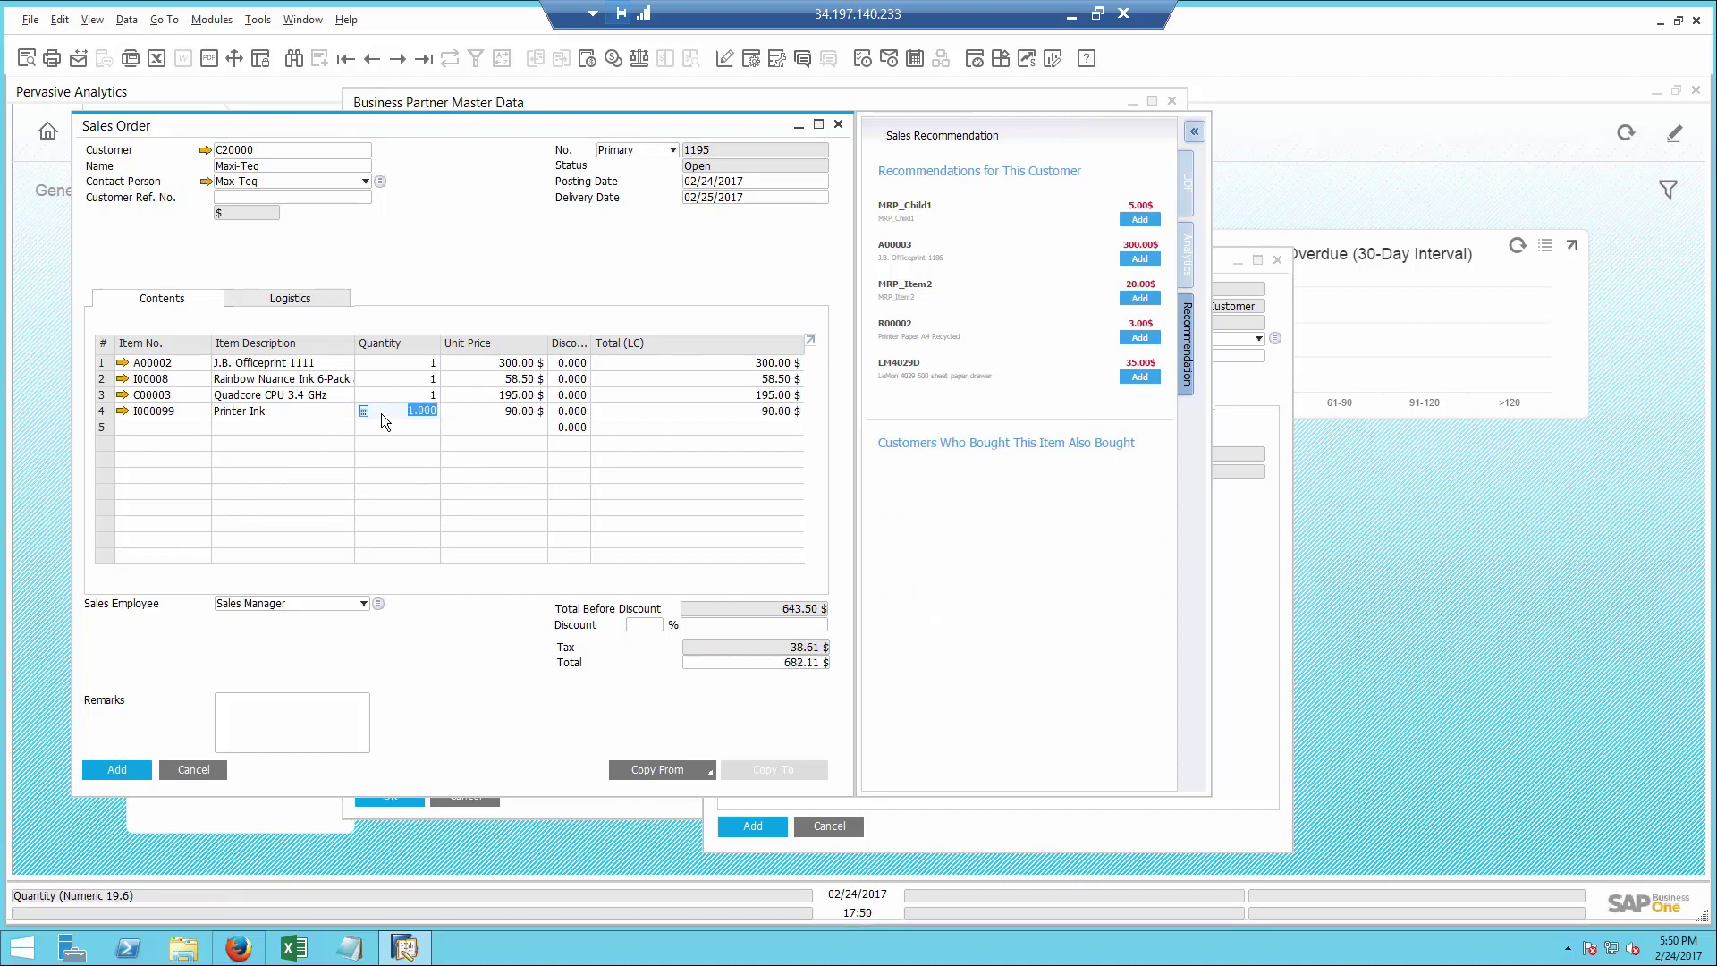
pyautogui.press('Tab')
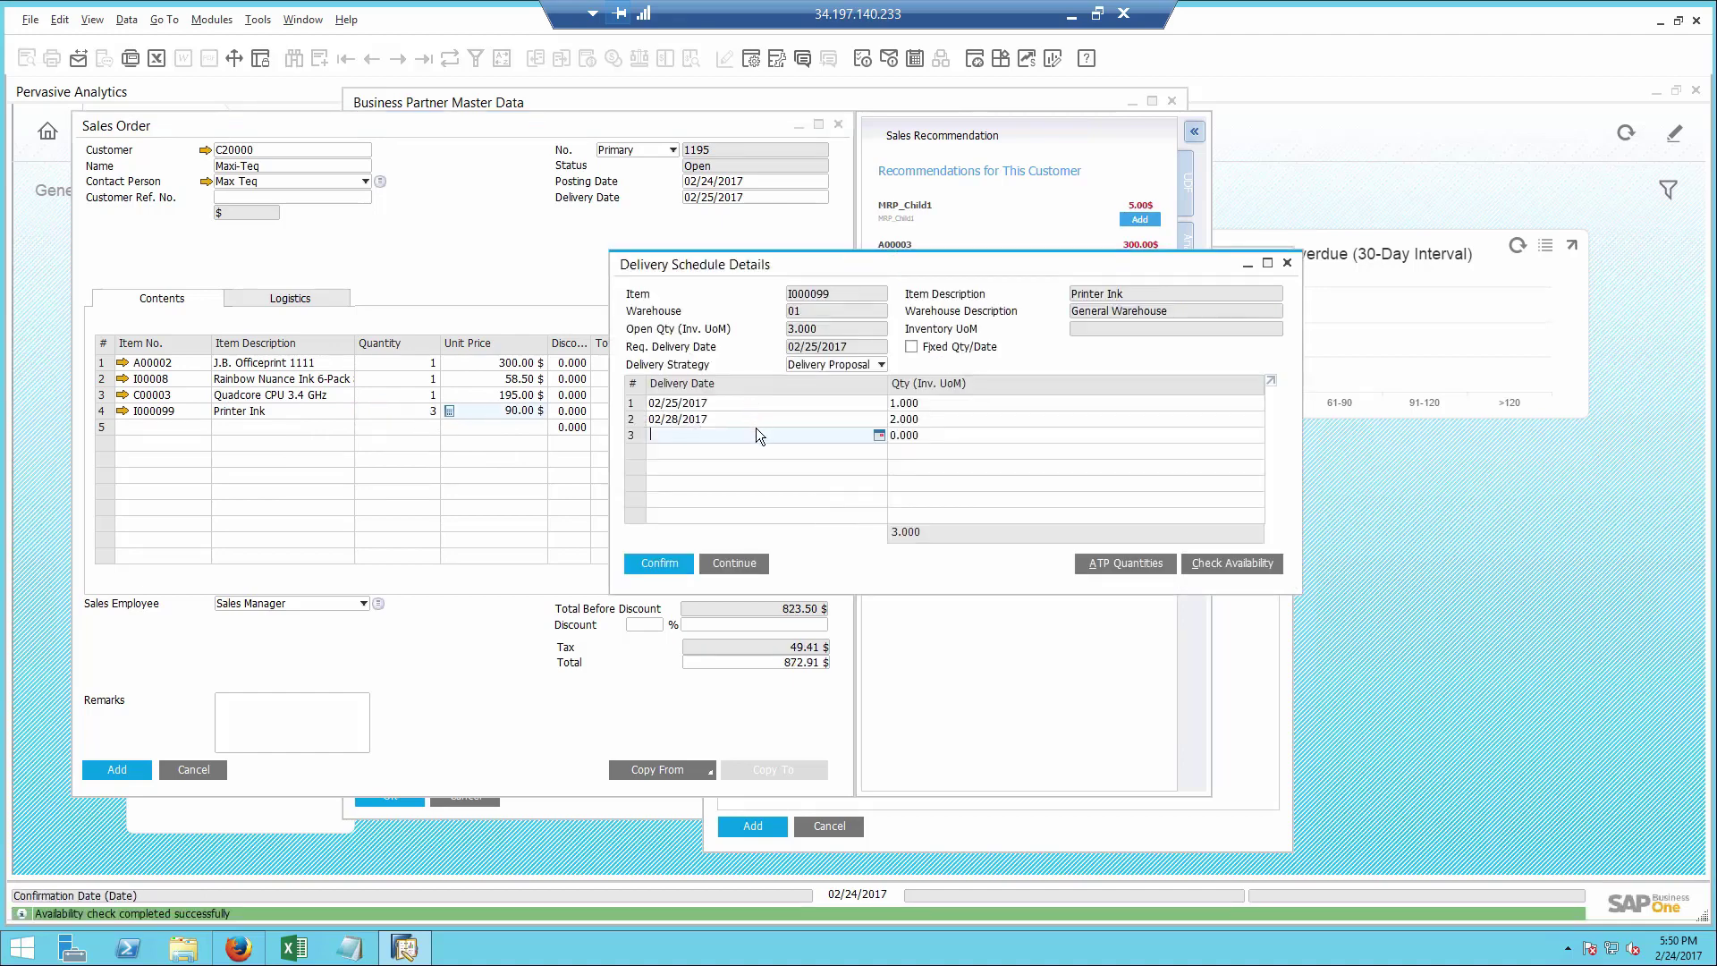
# Confirm the Delivery Proposal schedule for Printer Ink and add the sales order
pyautogui.click(660, 562)
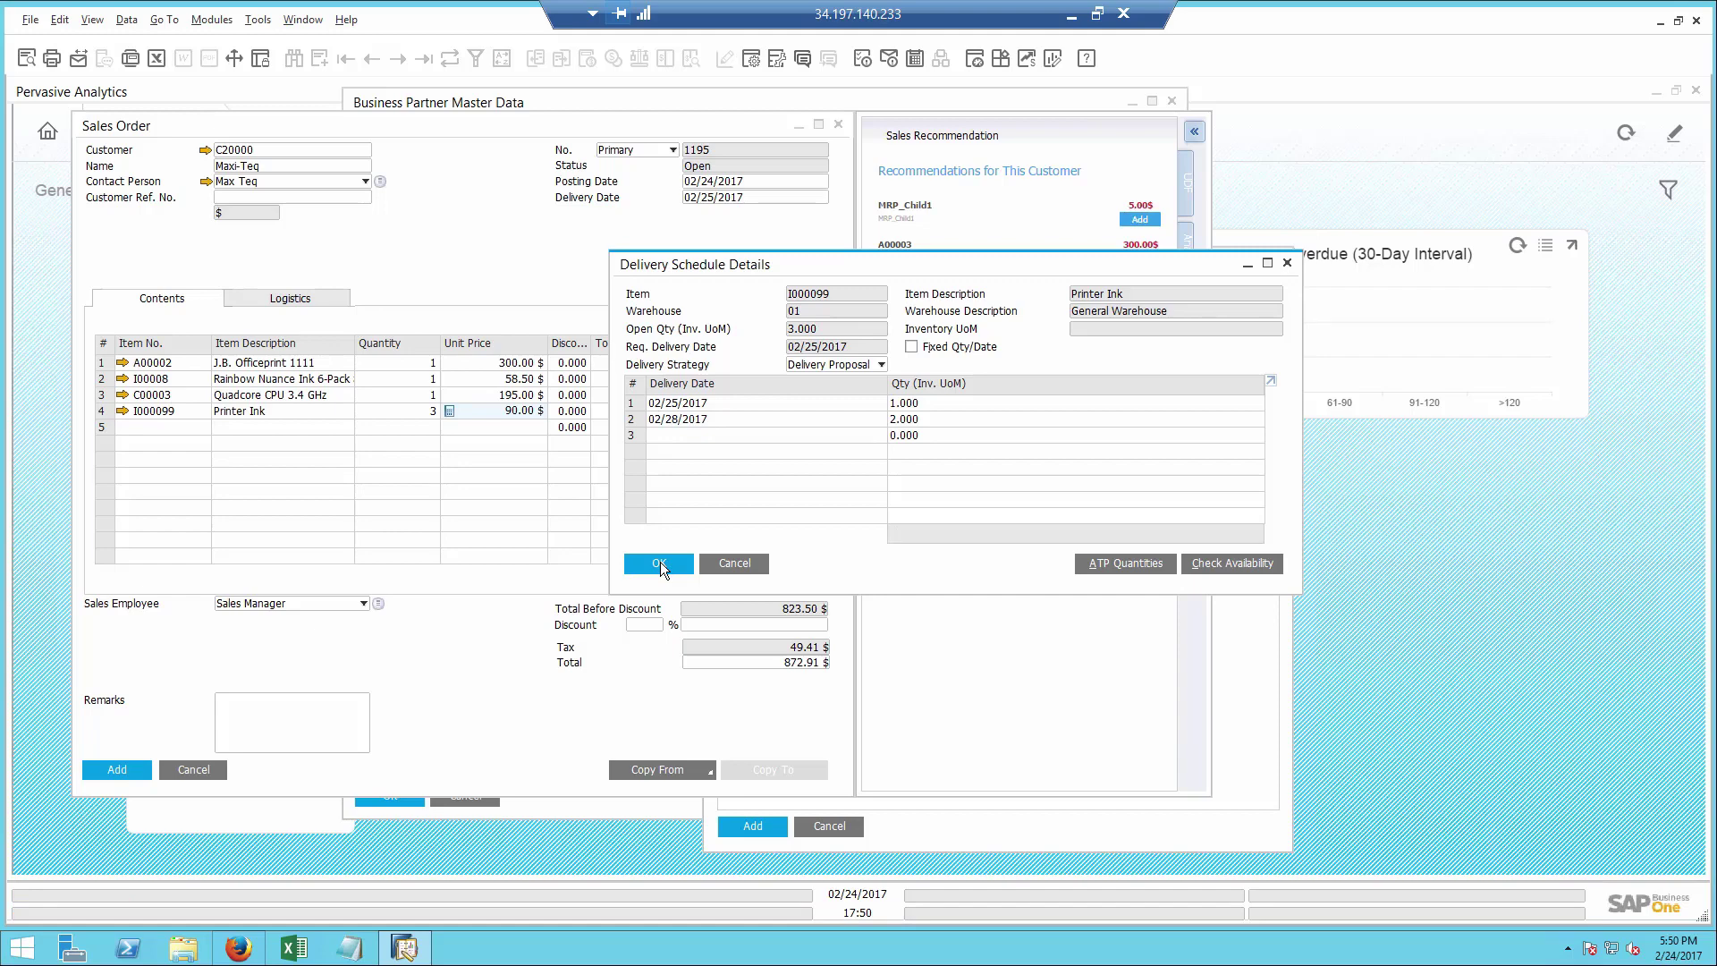
pyautogui.click(660, 565)
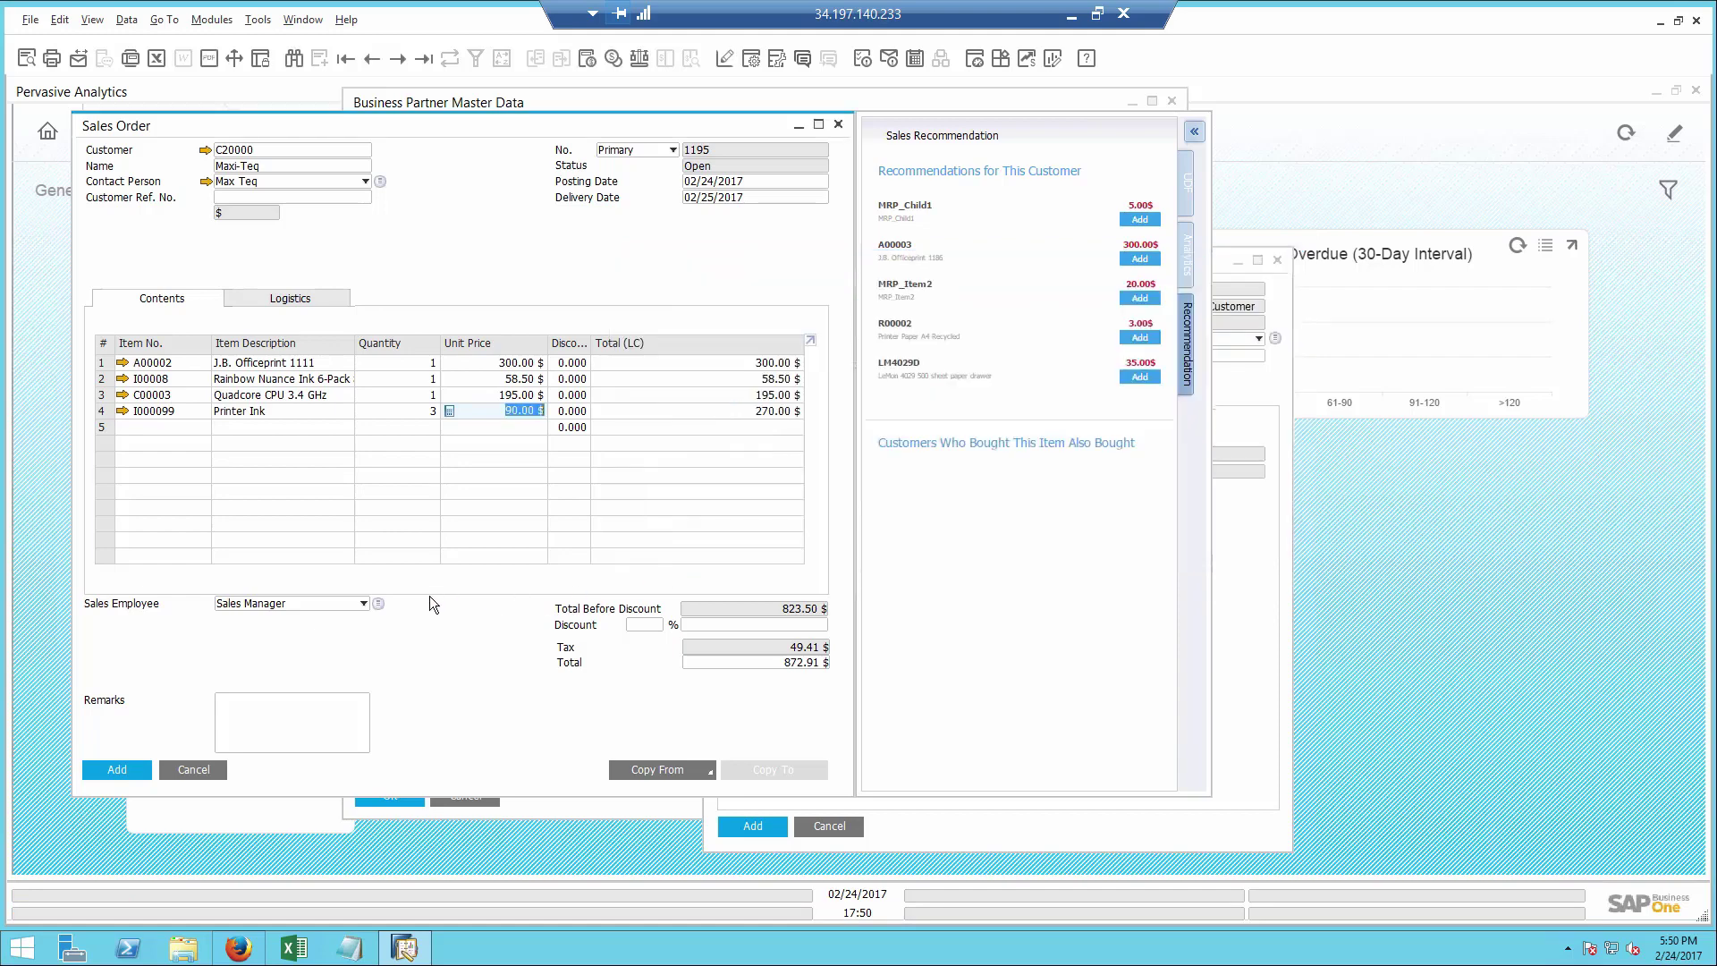
pyautogui.click(103, 766)
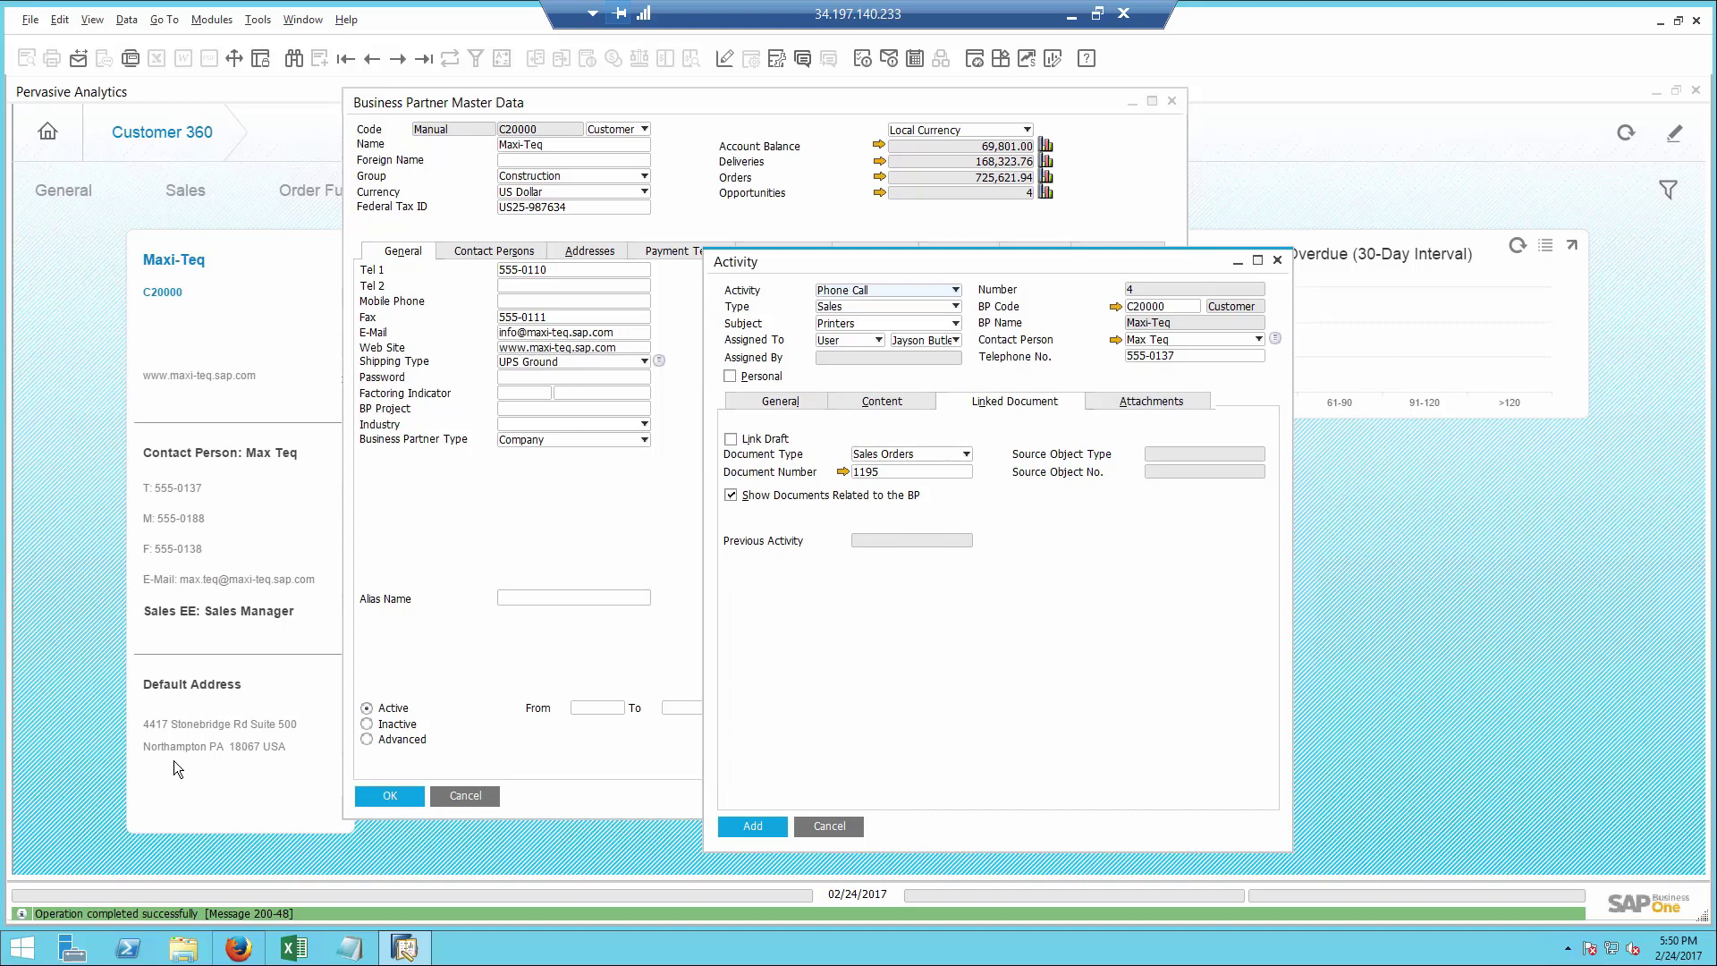
# Cancel the activity form and close Maxi-Teq's master data and the Customer 360 analytics to return to the cockpit
pyautogui.click(832, 826)
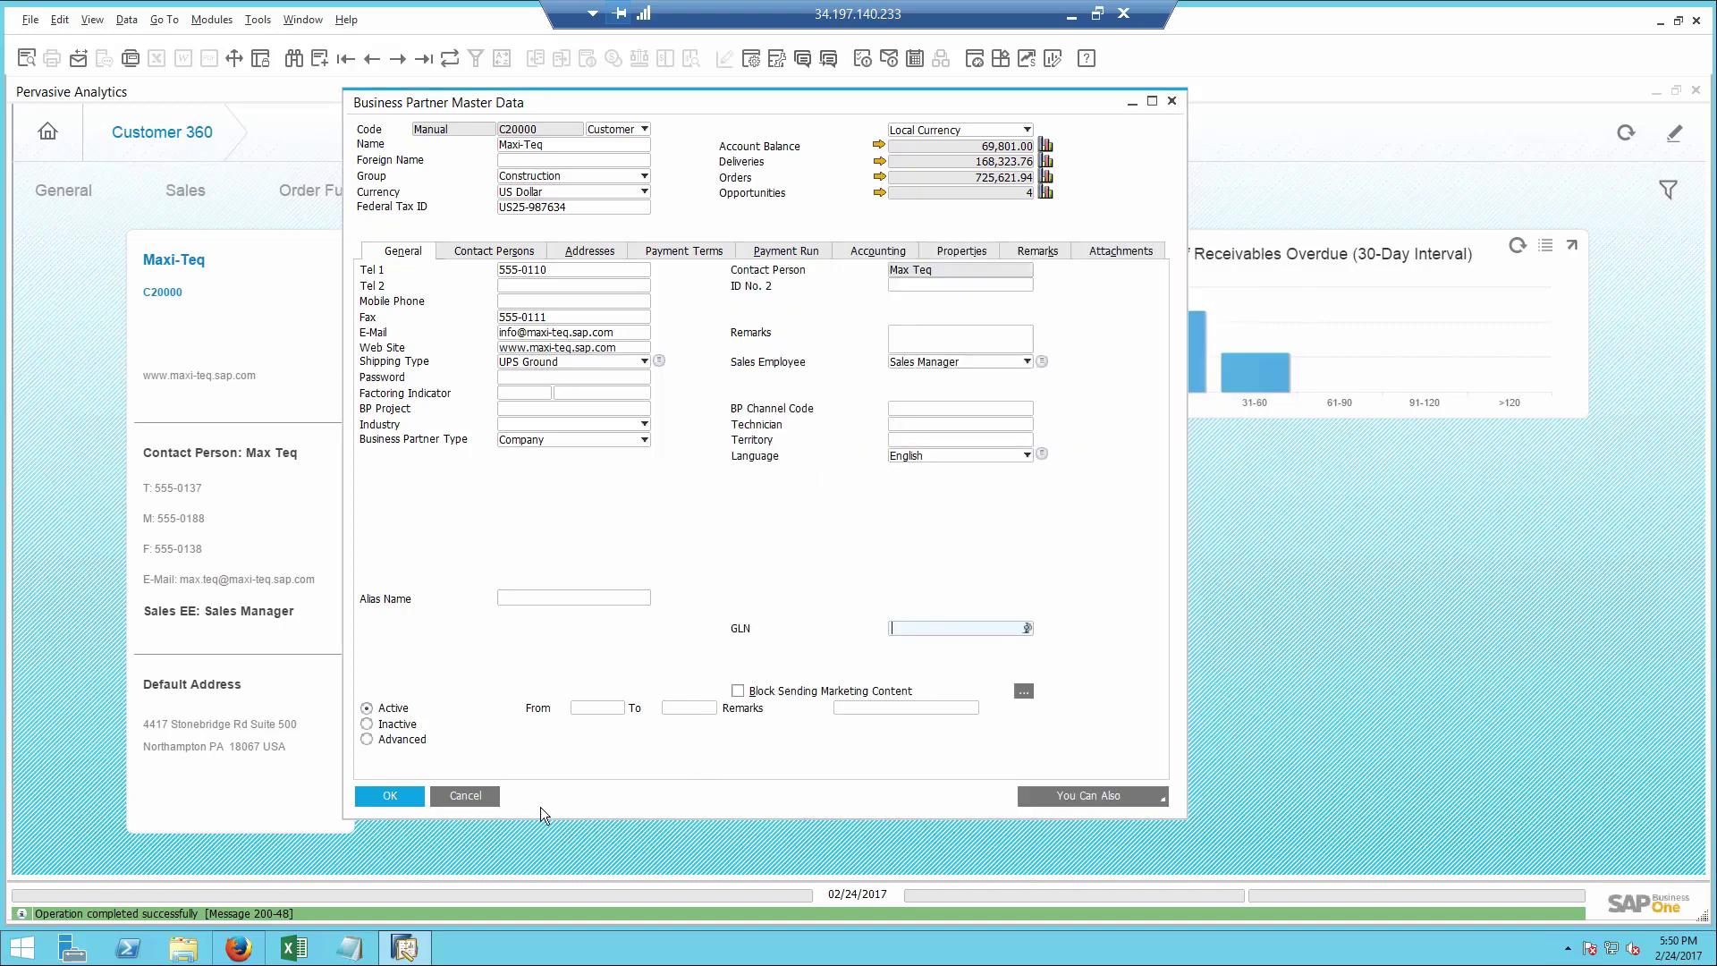
pyautogui.click(471, 797)
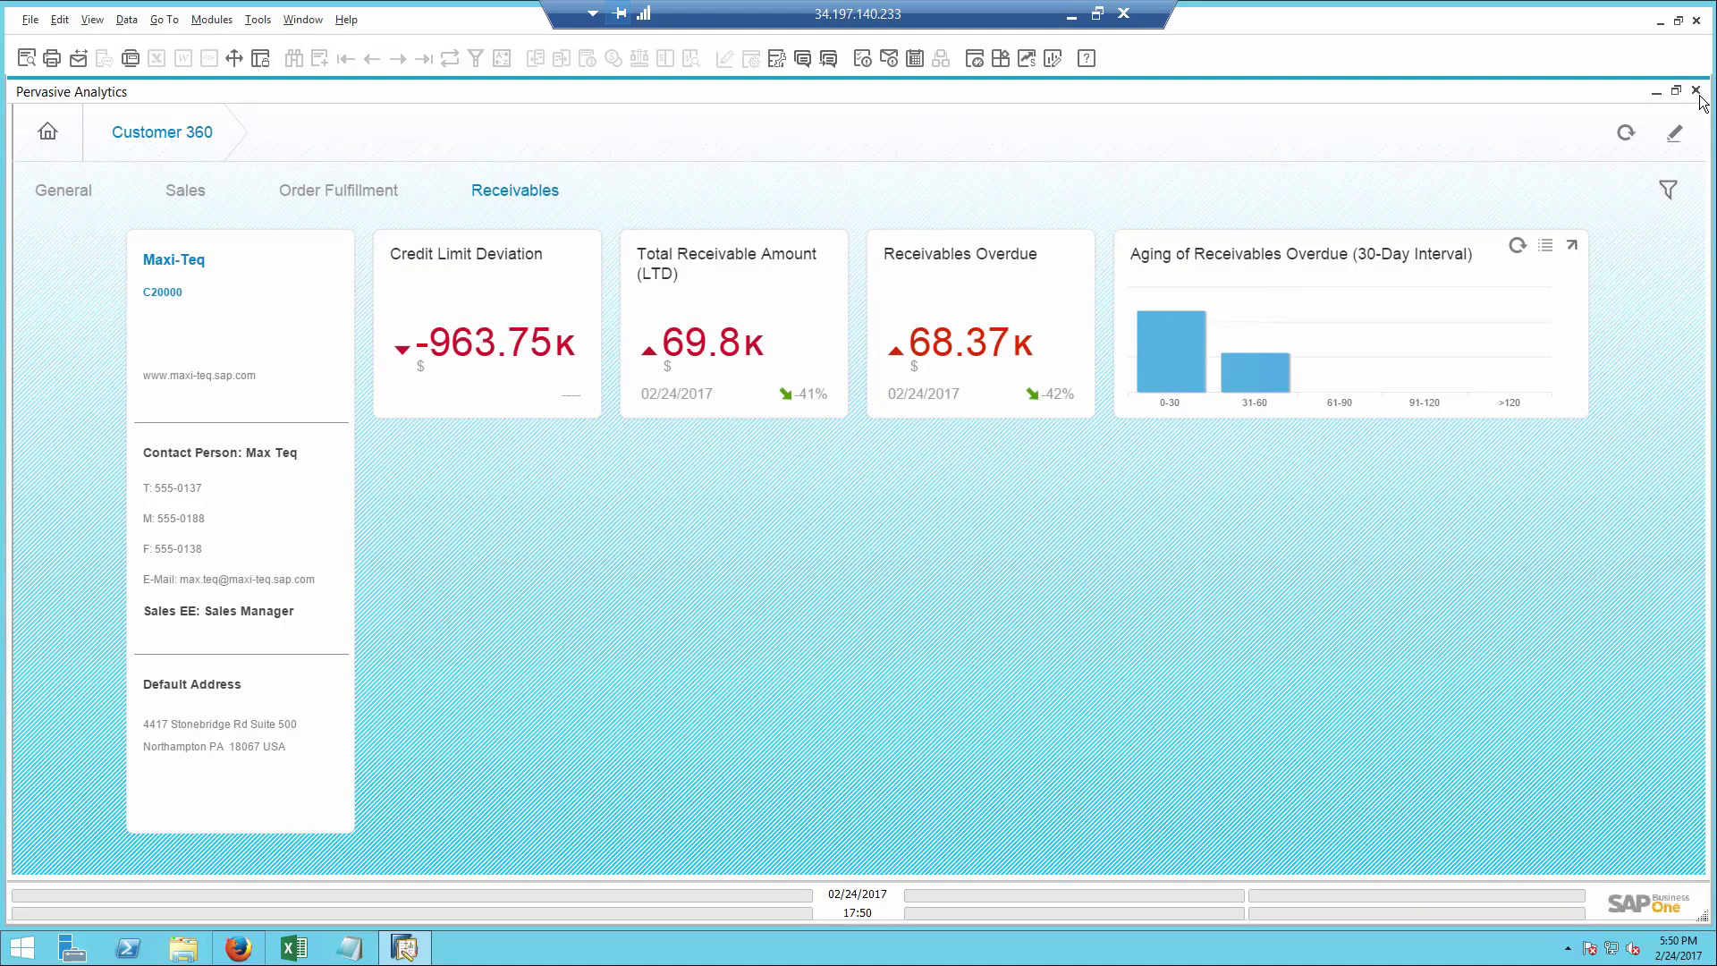
pyautogui.click(1696, 91)
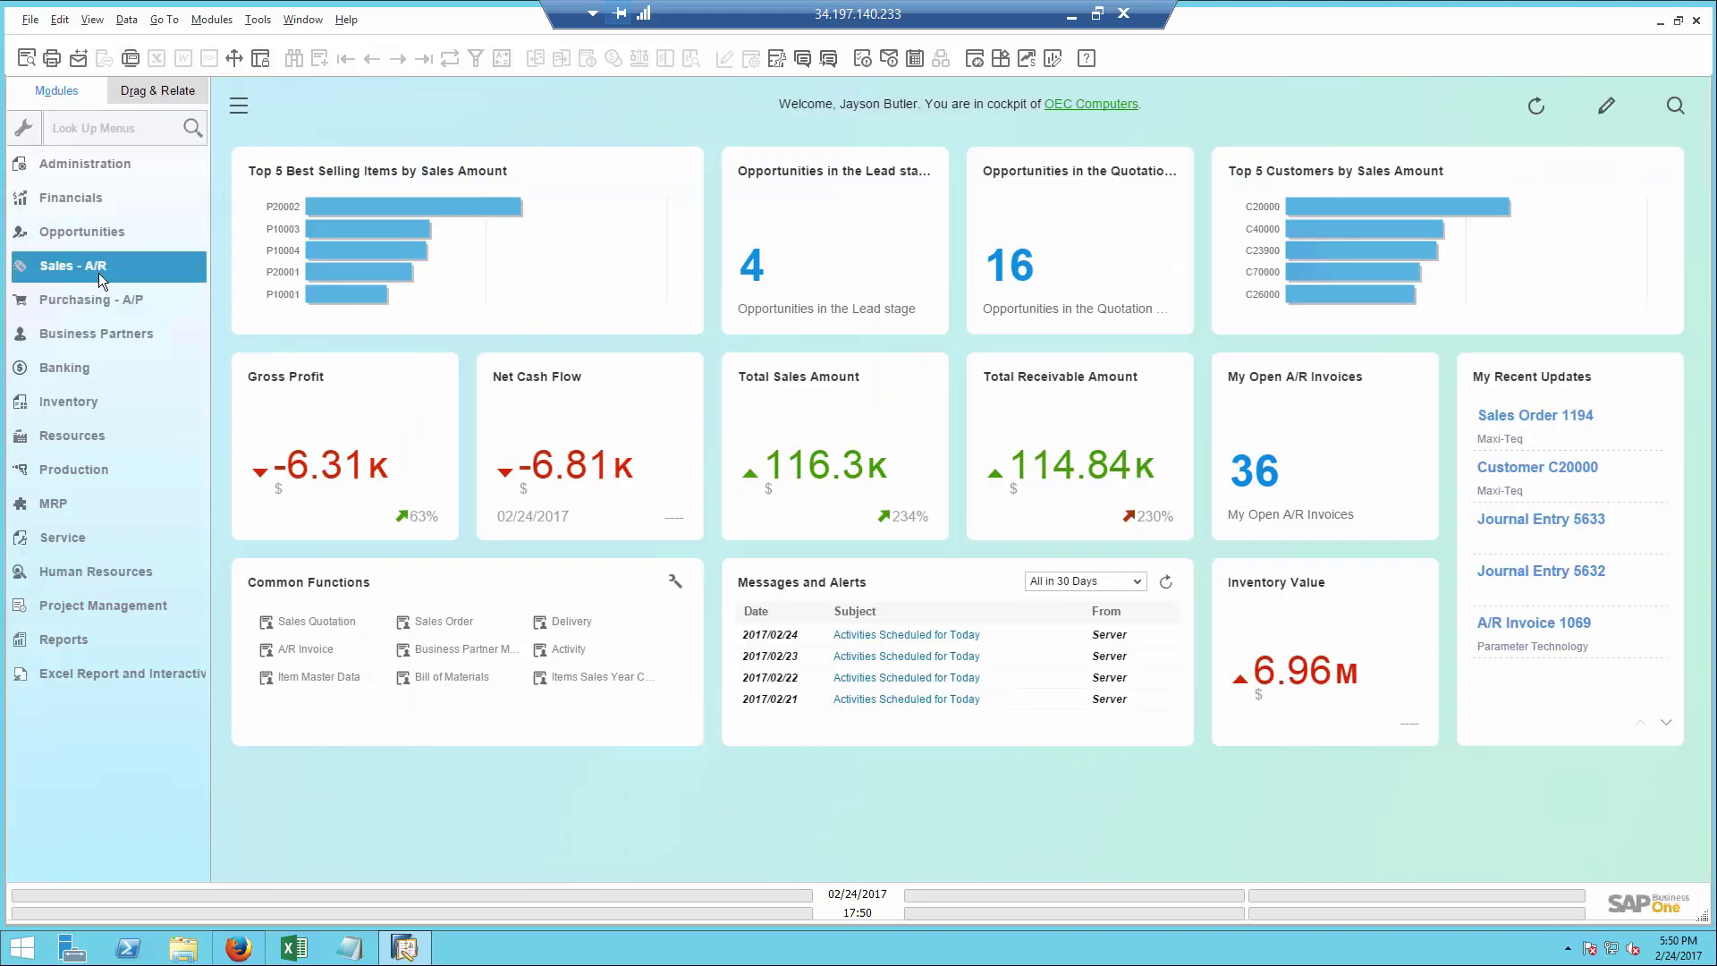
# Open the Sales Order form from Sales - A/R and browse back to Maxi-Teq's saved order containing Printer Ink
pyautogui.click(98, 268)
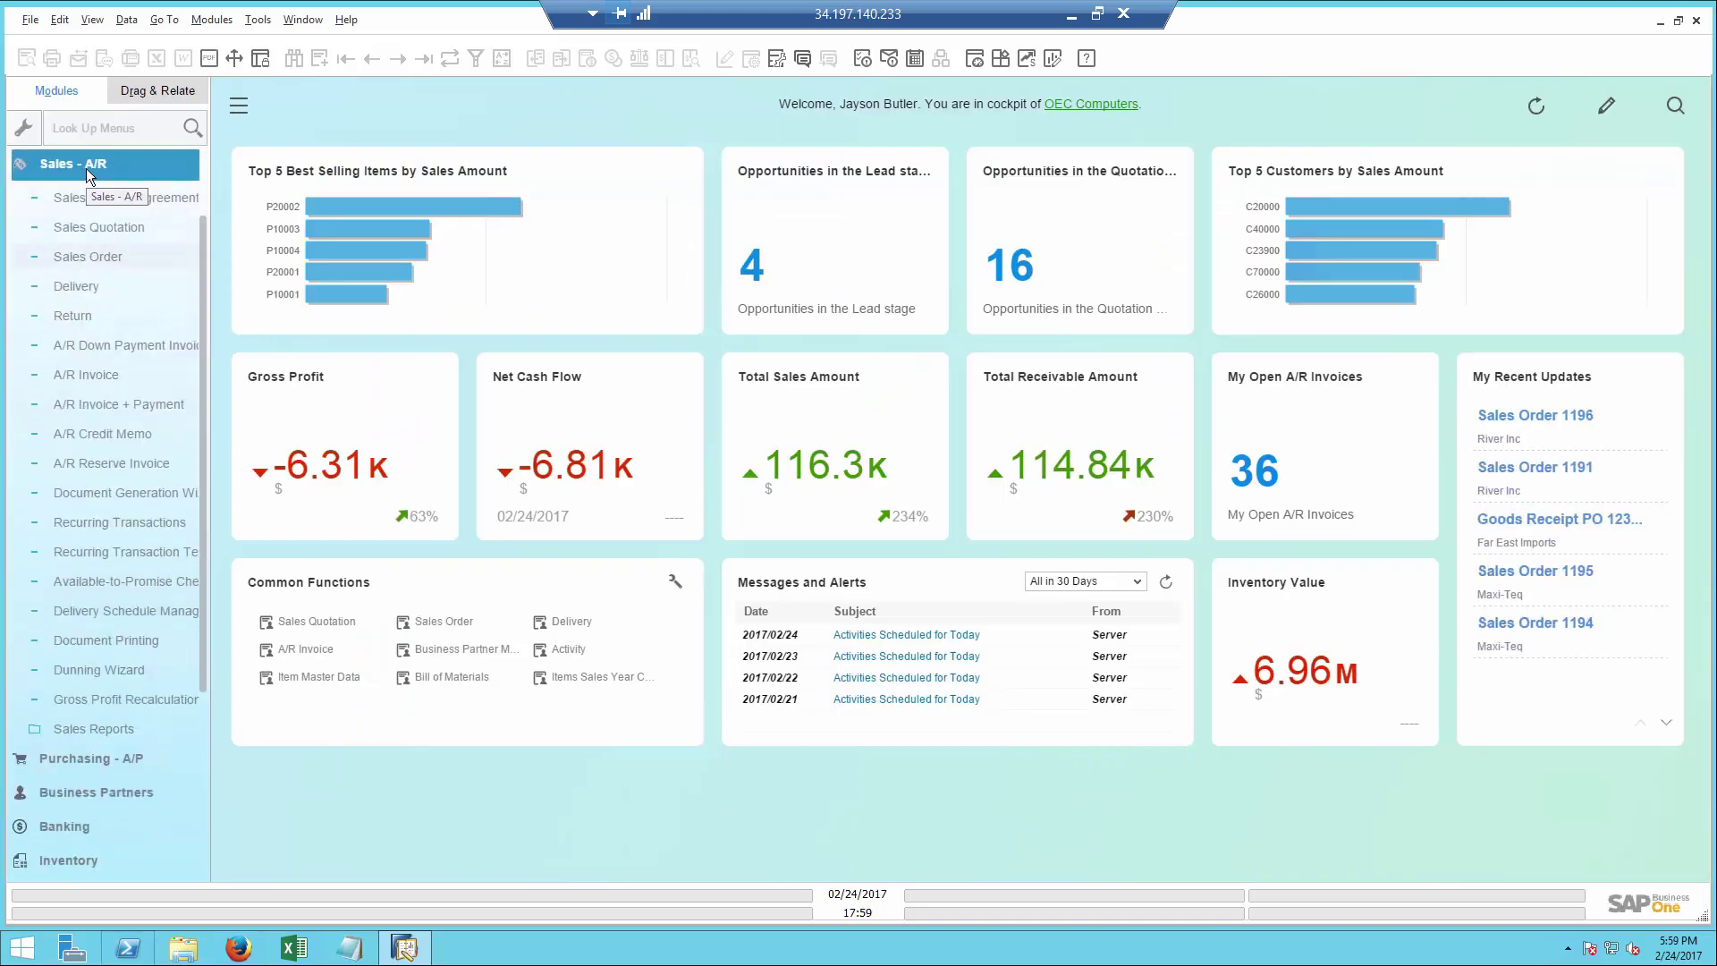
pyautogui.click(93, 259)
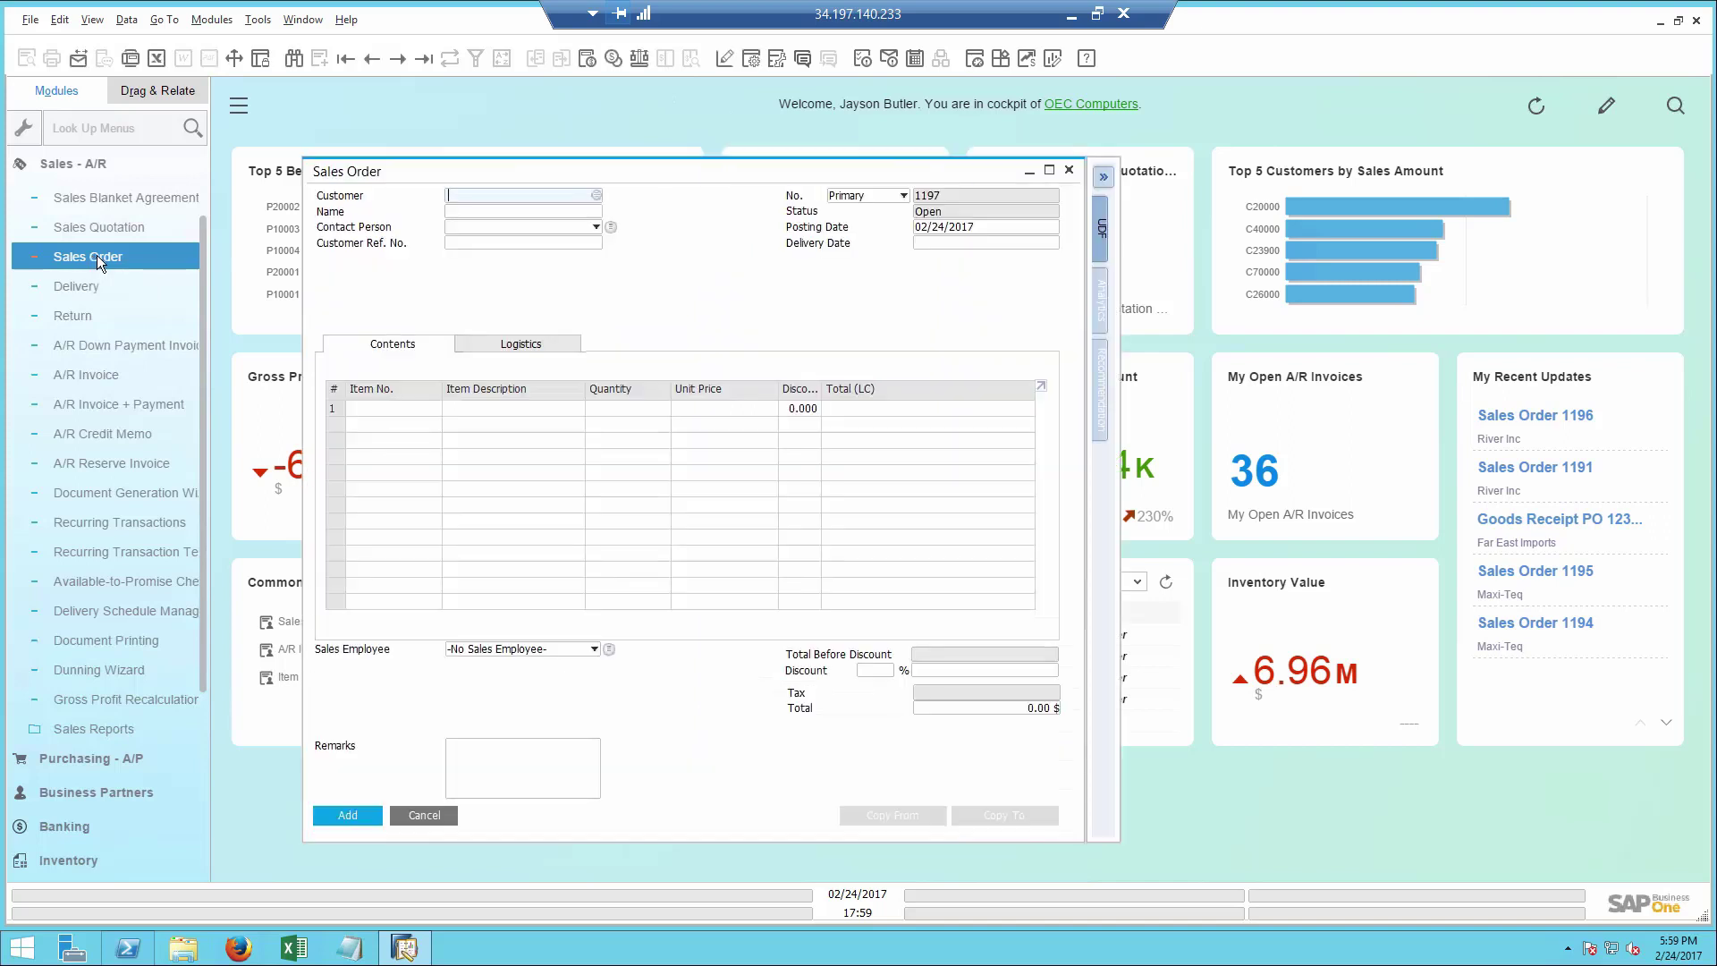
pyautogui.click(370, 62)
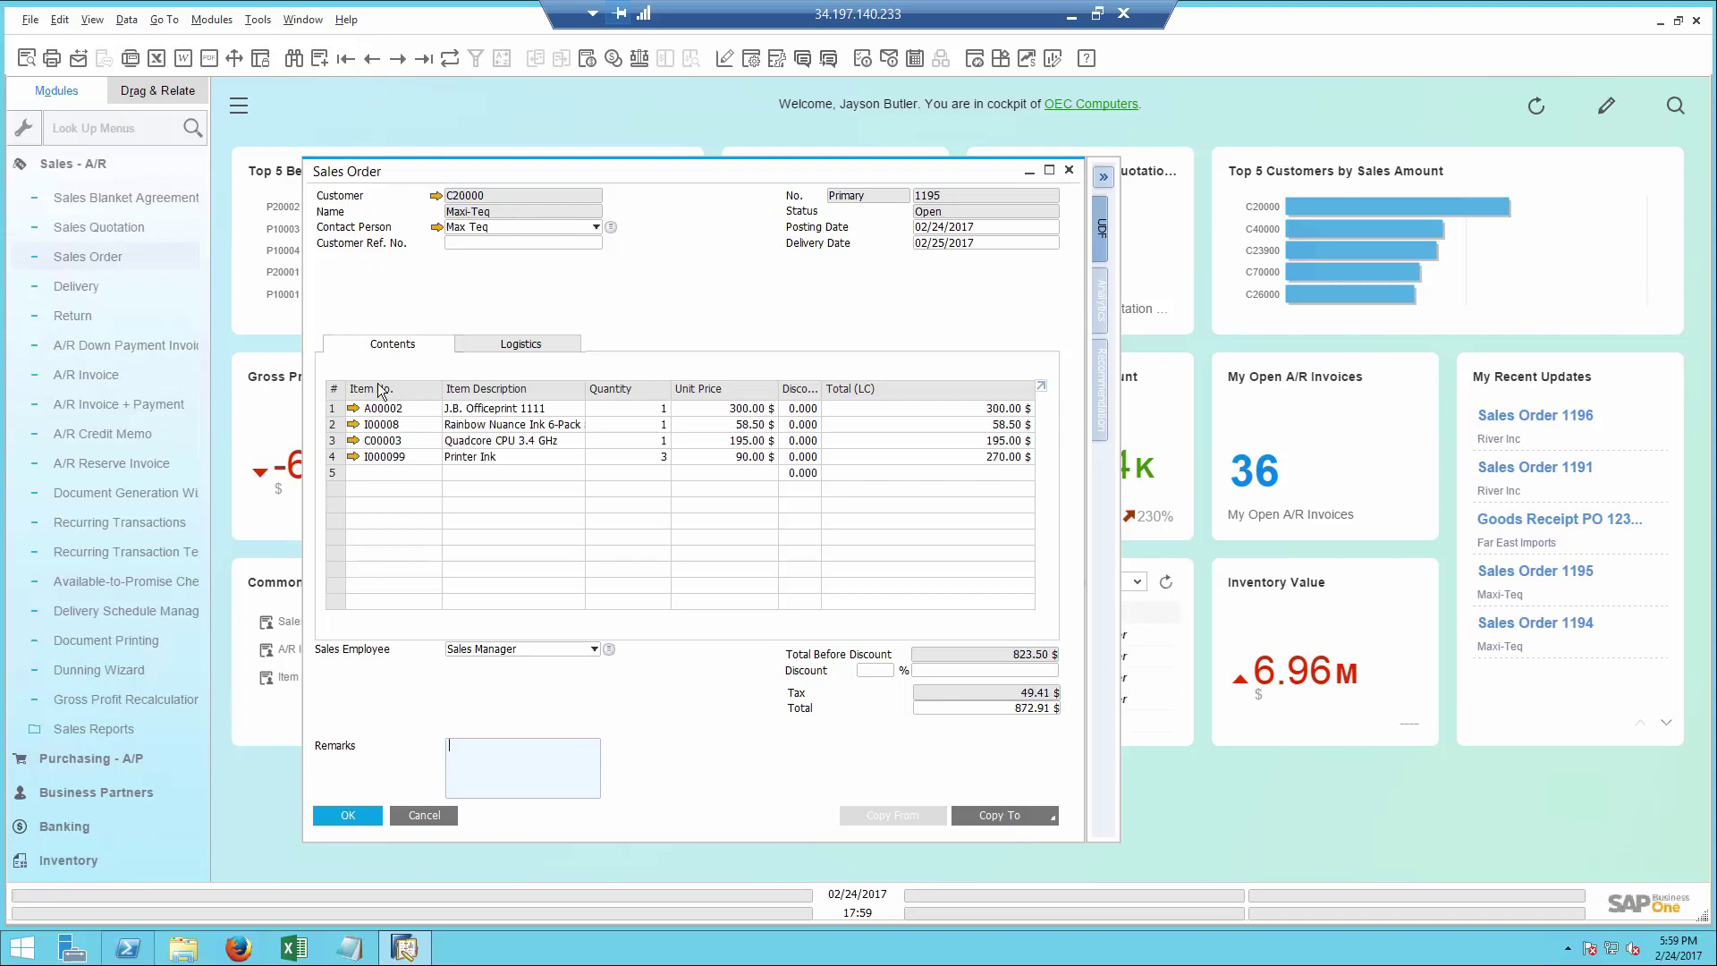
# Open Delivery Schedule Management for the order's Printer Ink line and expand the scheduled deliveries of the Maxi-Teq and River Inc orders
pyautogui.click(333, 457)
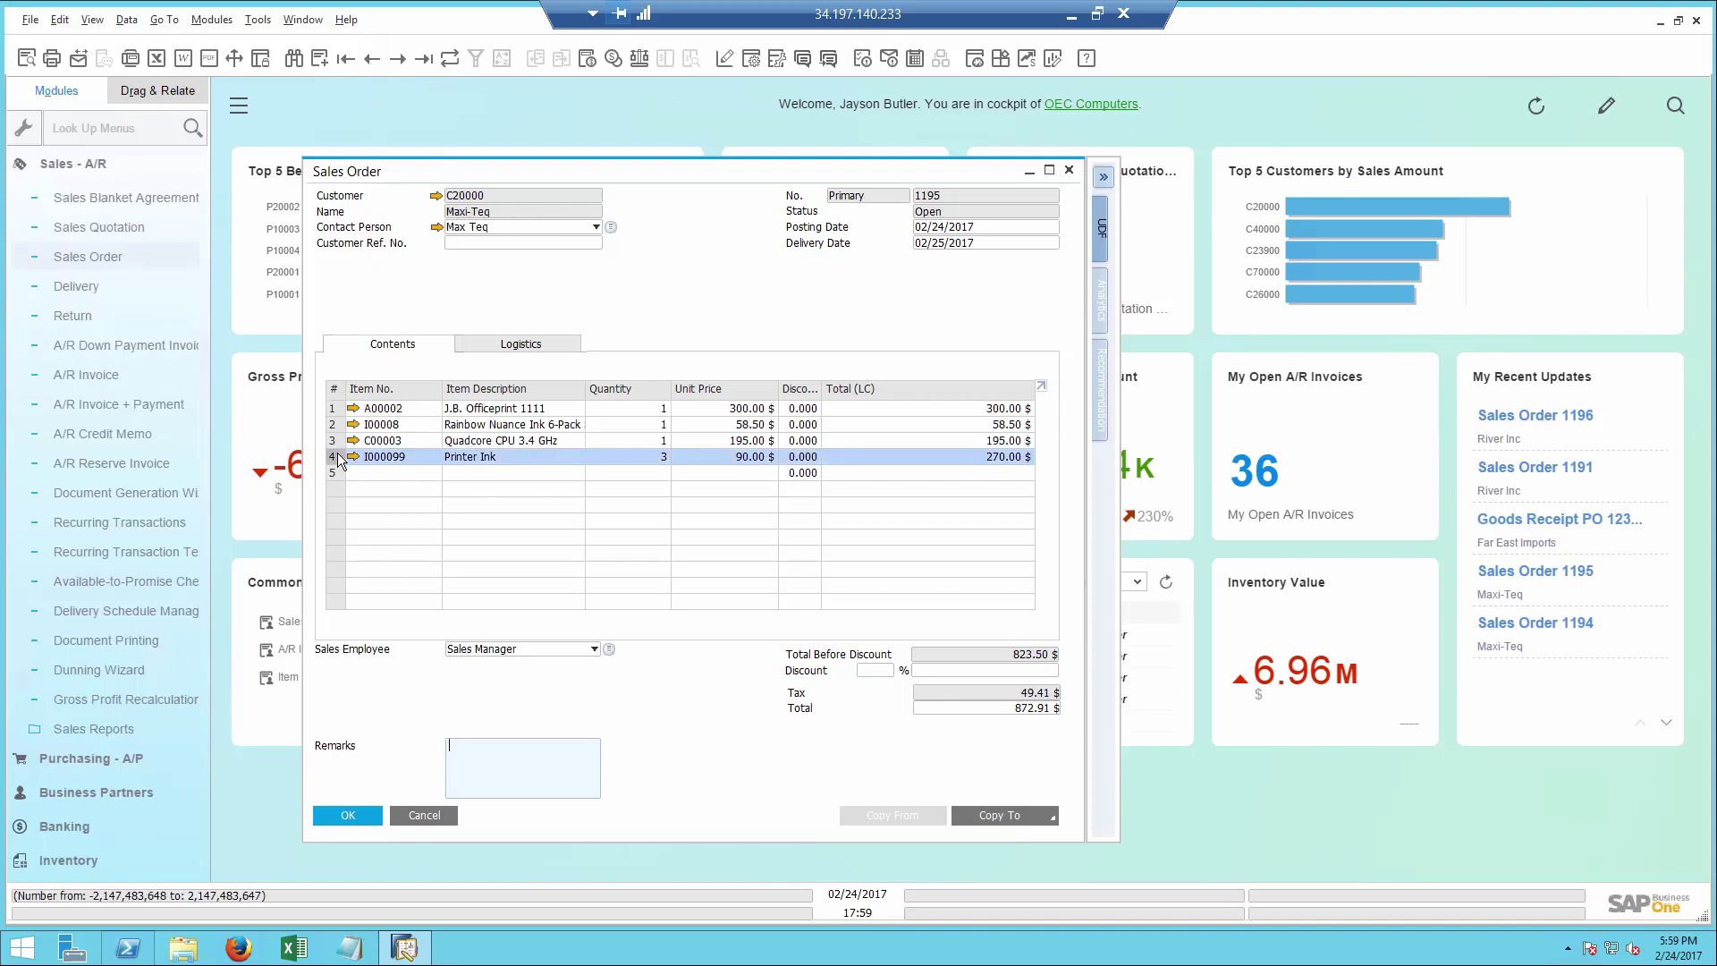
pyautogui.rightClick(338, 459)
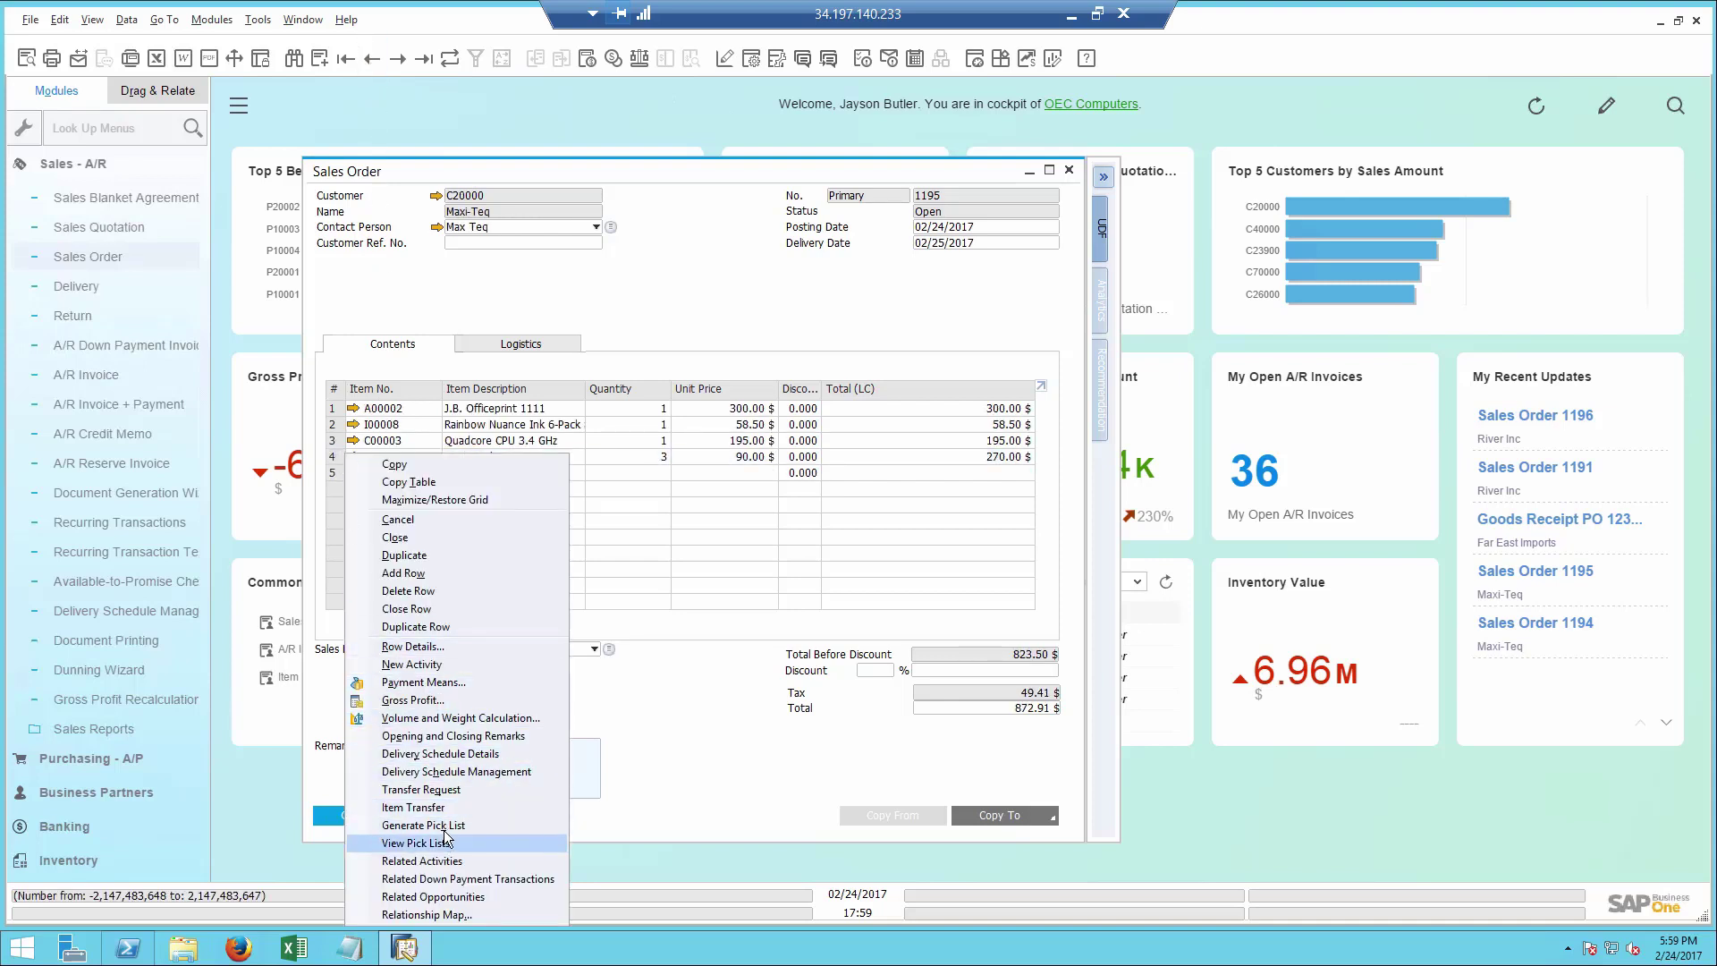
pyautogui.click(440, 772)
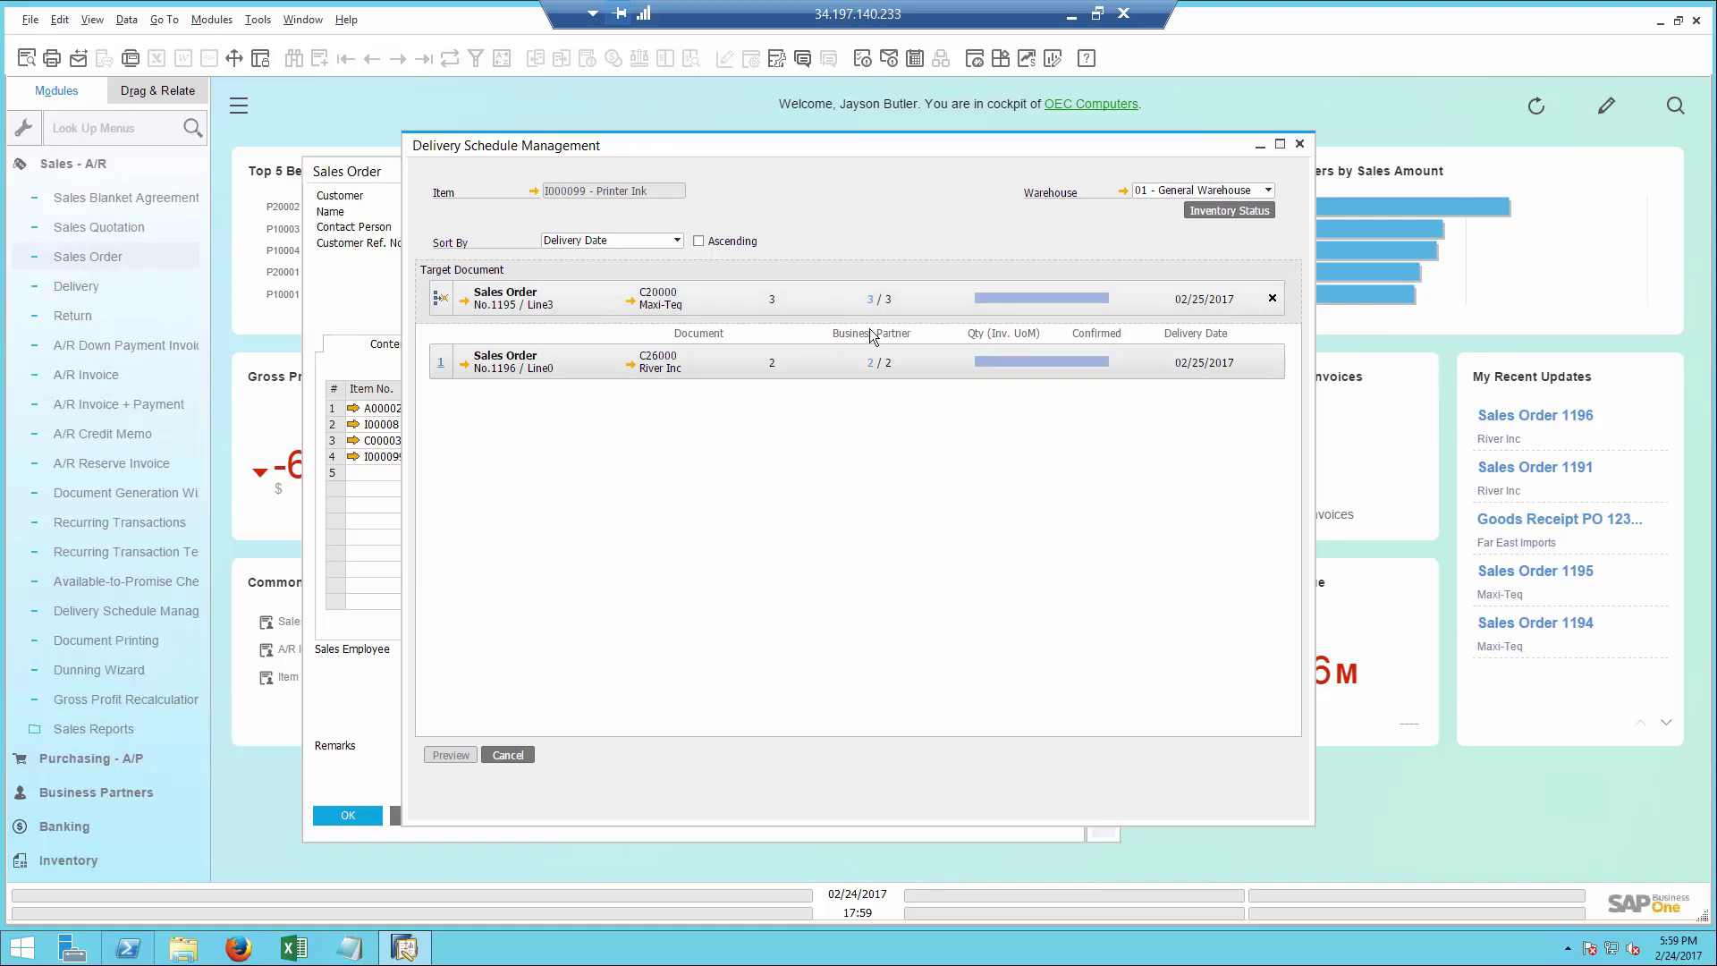
pyautogui.click(871, 362)
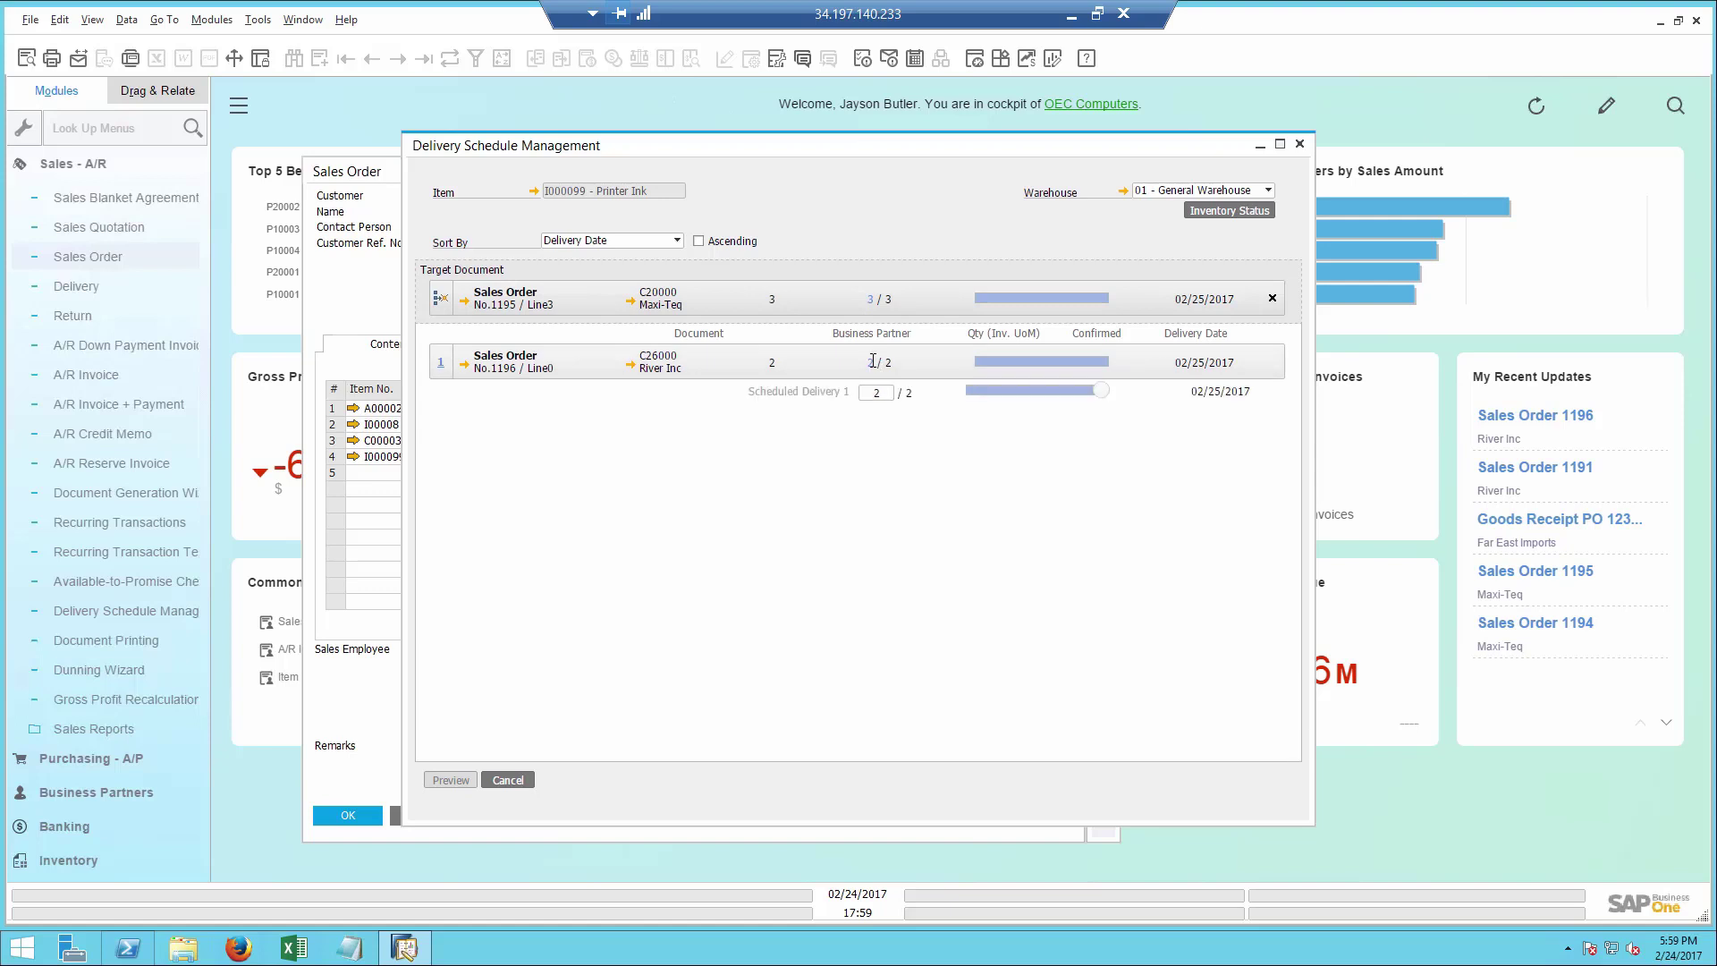
pyautogui.click(869, 299)
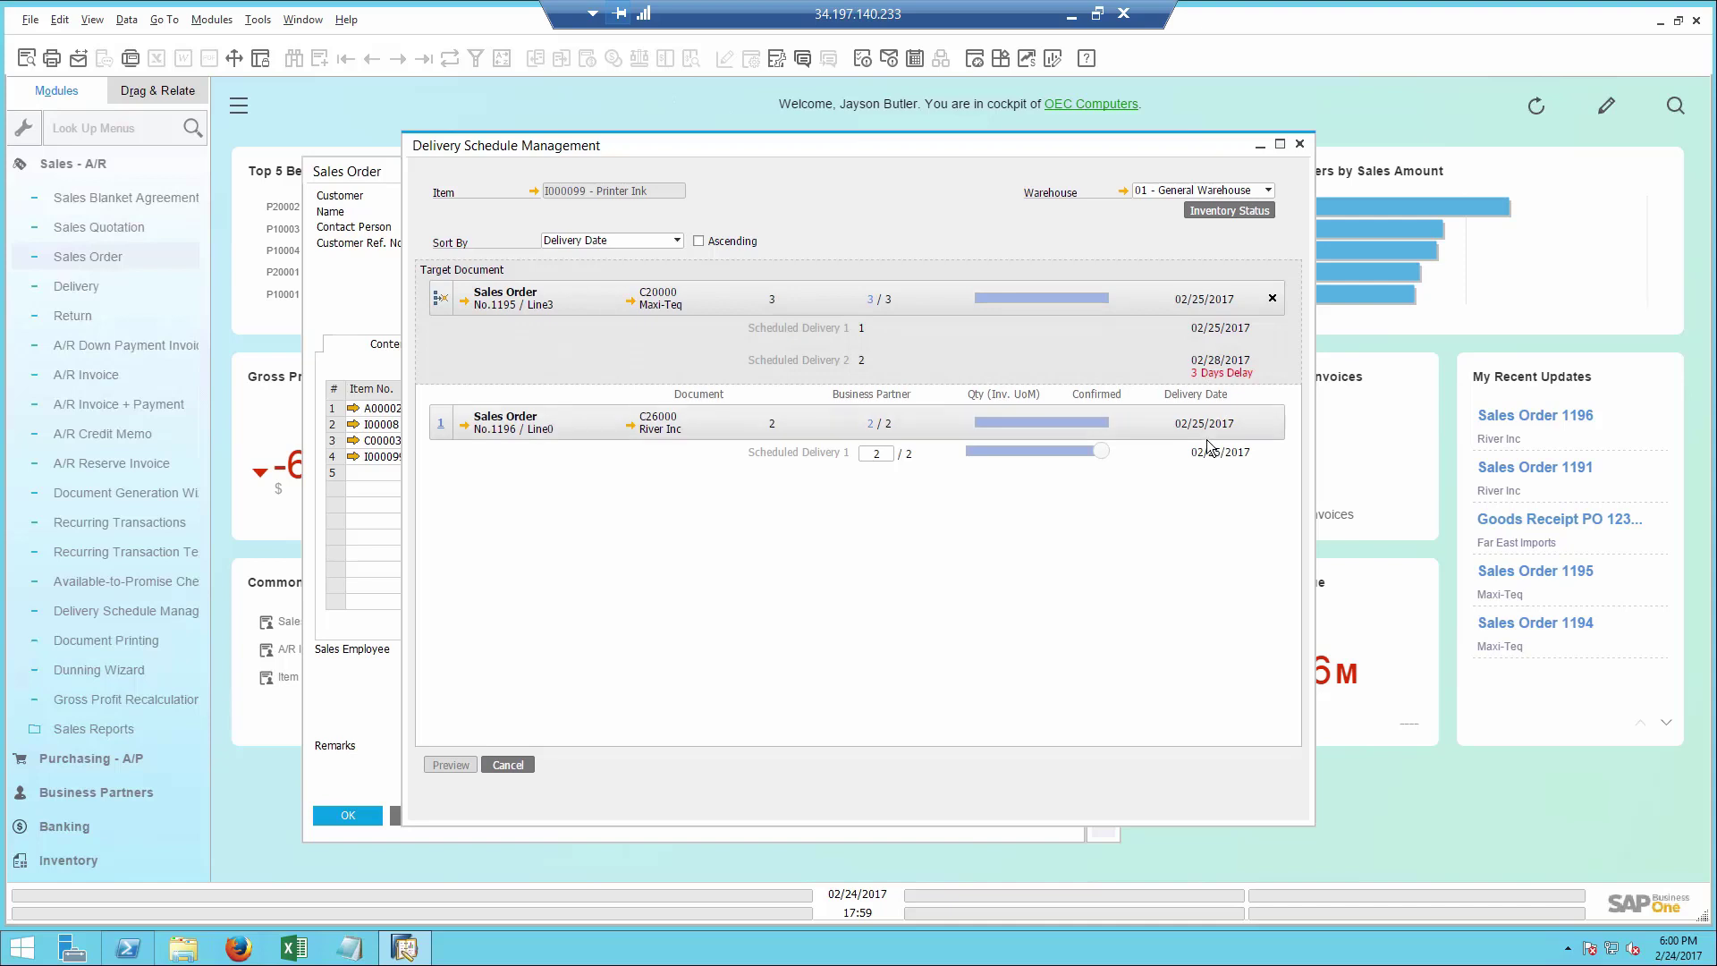
# Reduce River Inc's scheduled Printer Ink delivery to 1, preview and confirm the rescheduled deliveries, and close the schedule and sales order
pyautogui.moveTo(1070, 453); pyautogui.dragTo(999, 454)
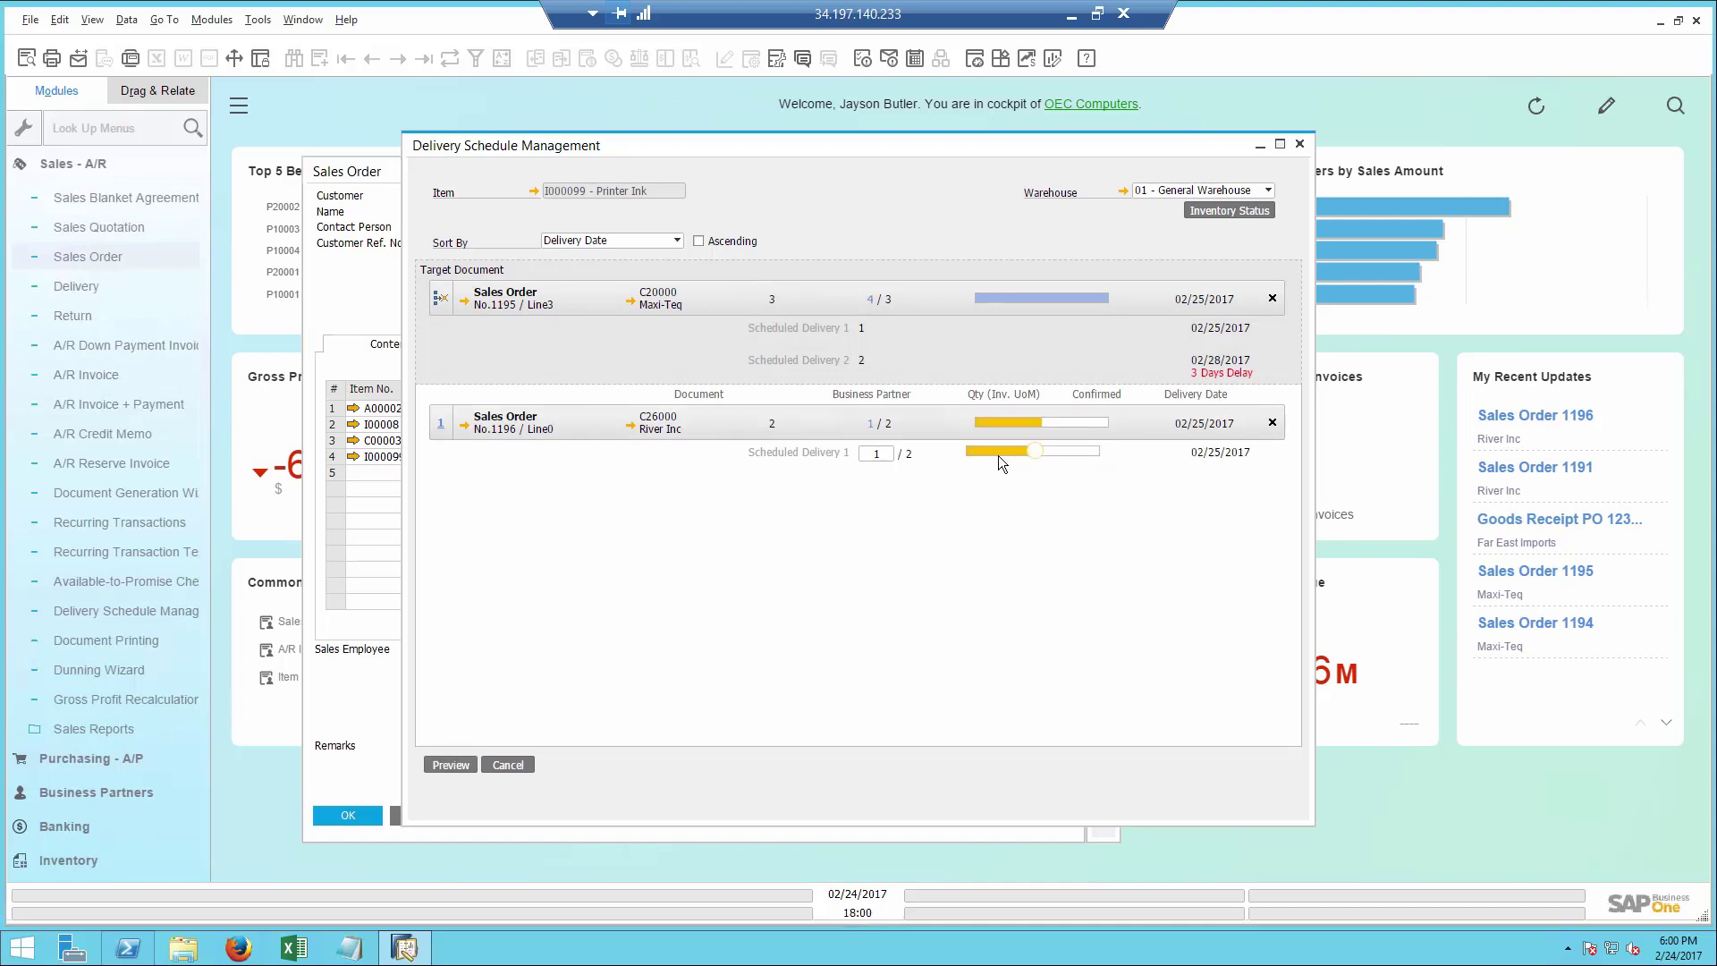
pyautogui.click(451, 766)
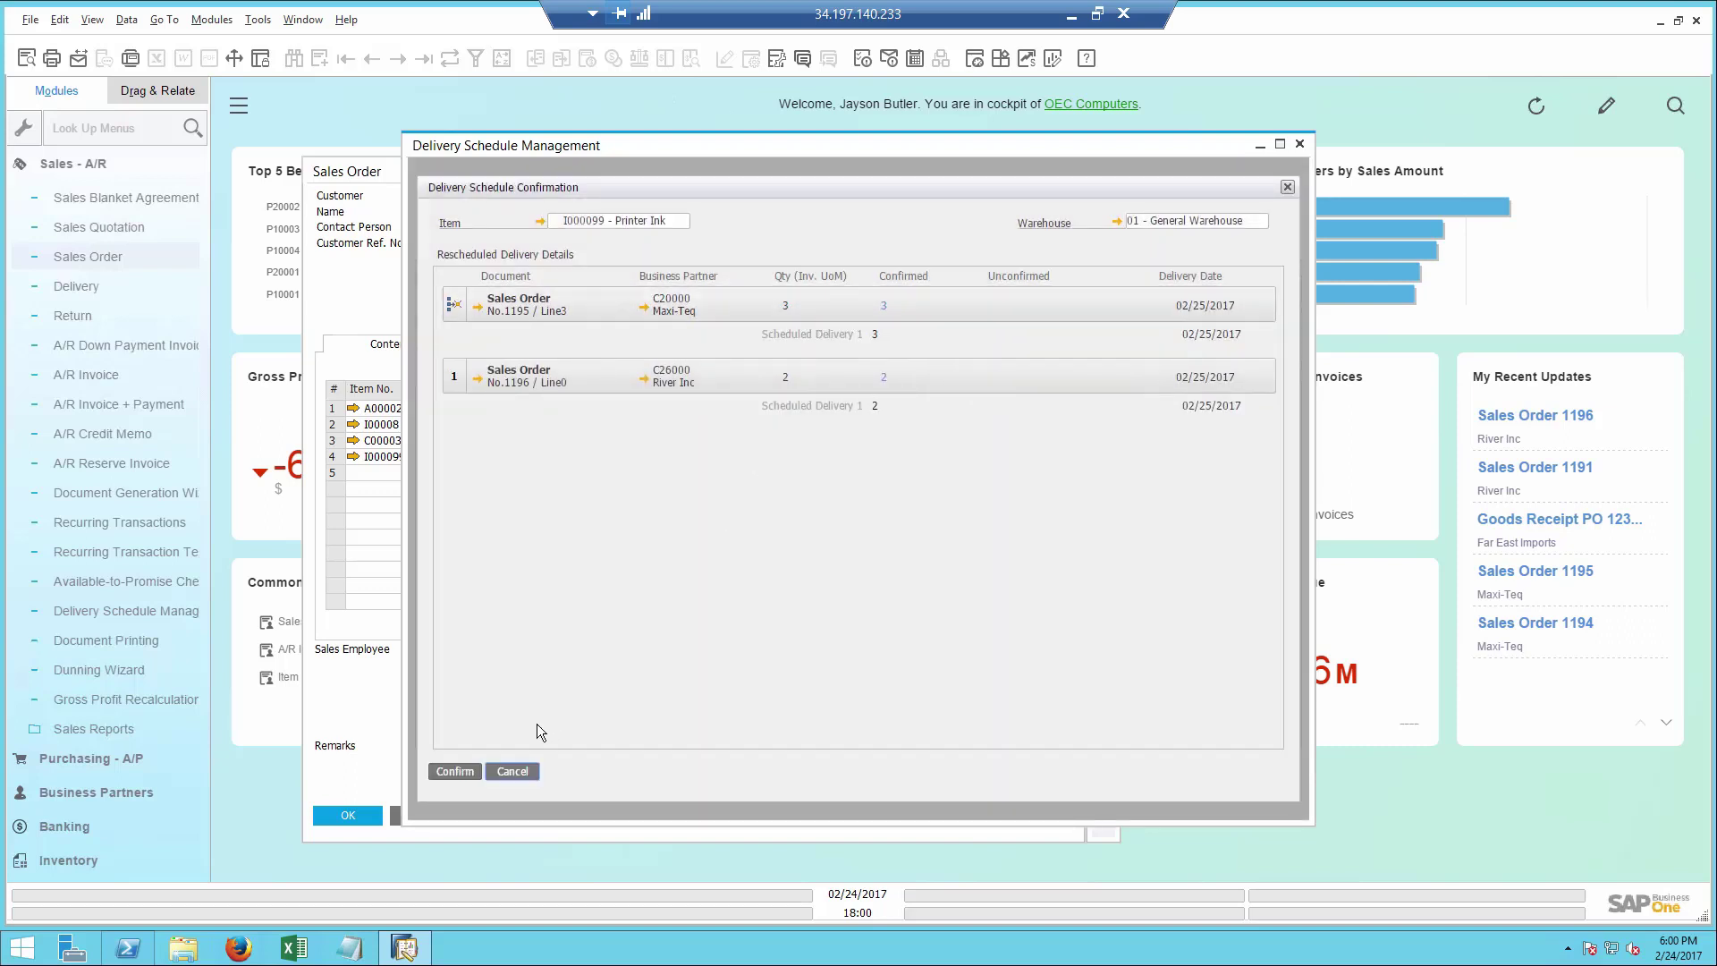
pyautogui.click(456, 772)
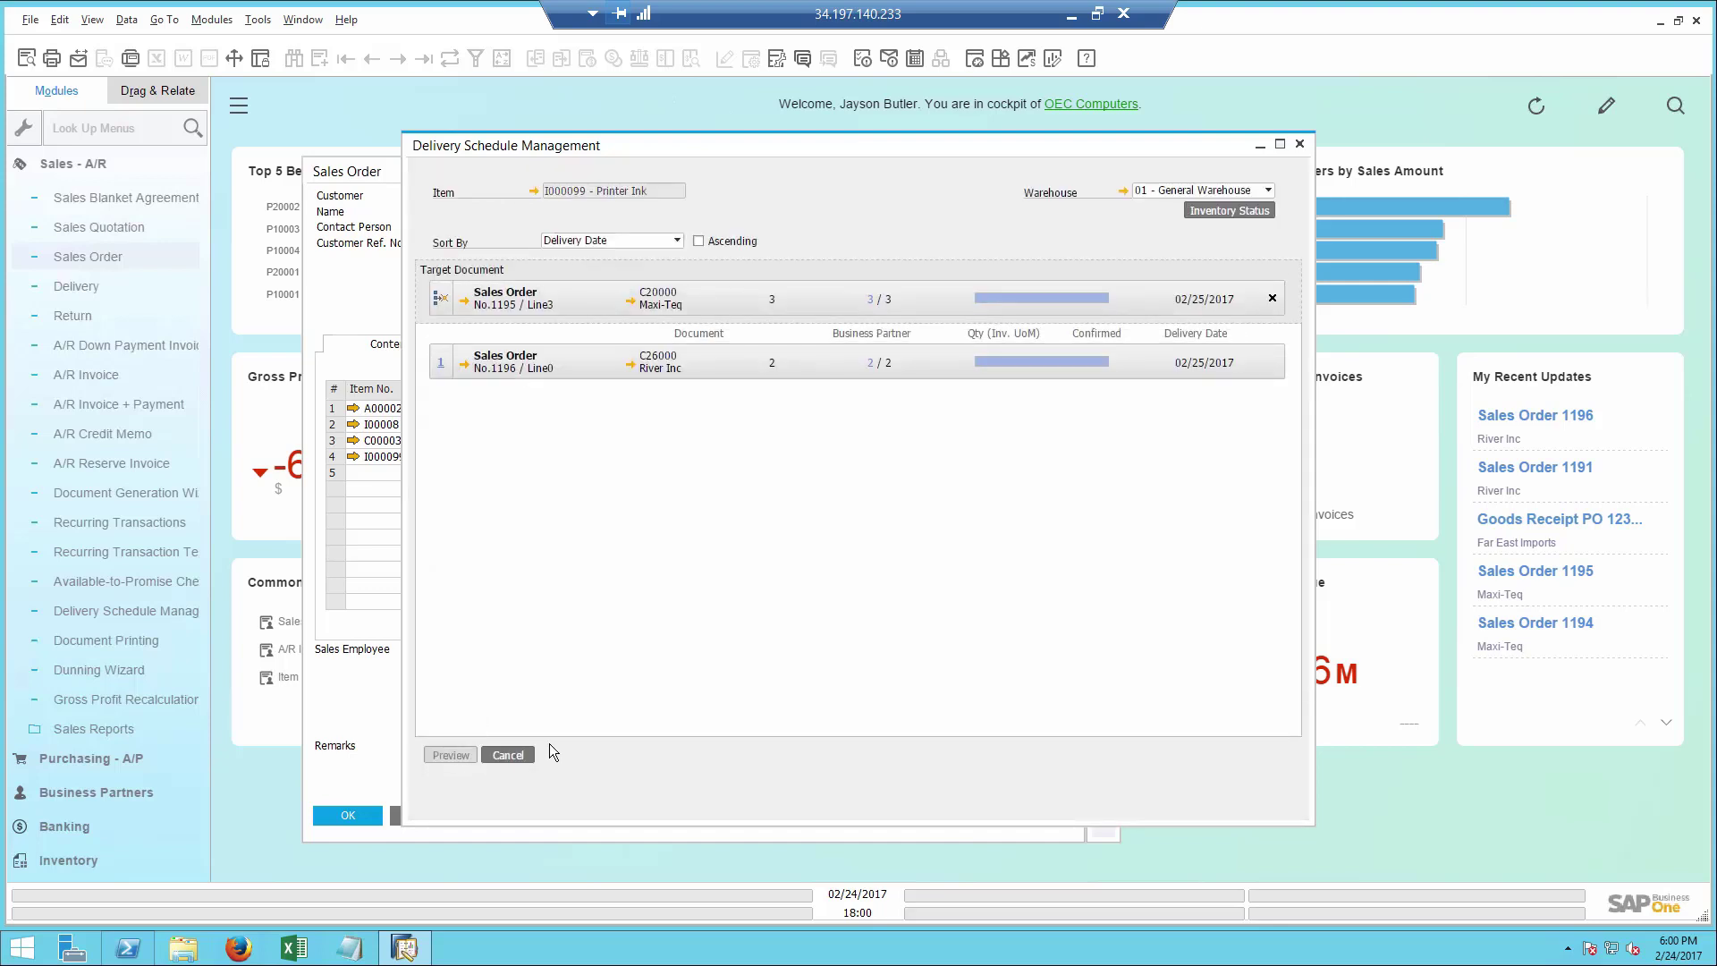
pyautogui.click(507, 756)
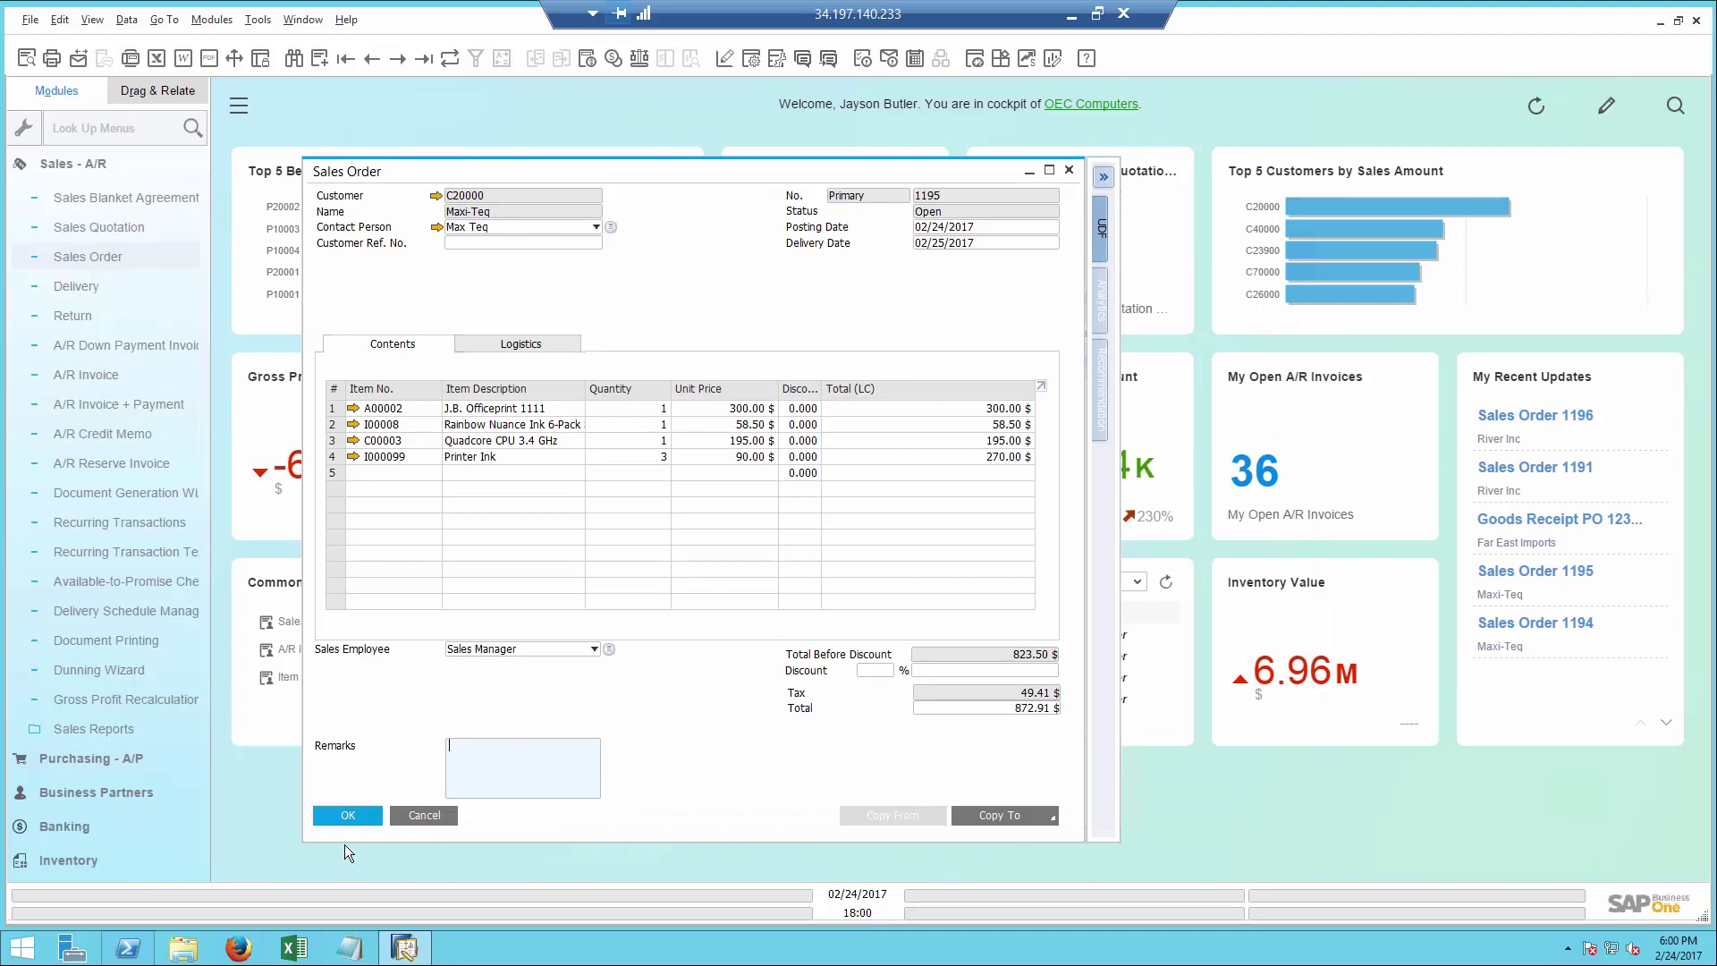
pyautogui.click(349, 818)
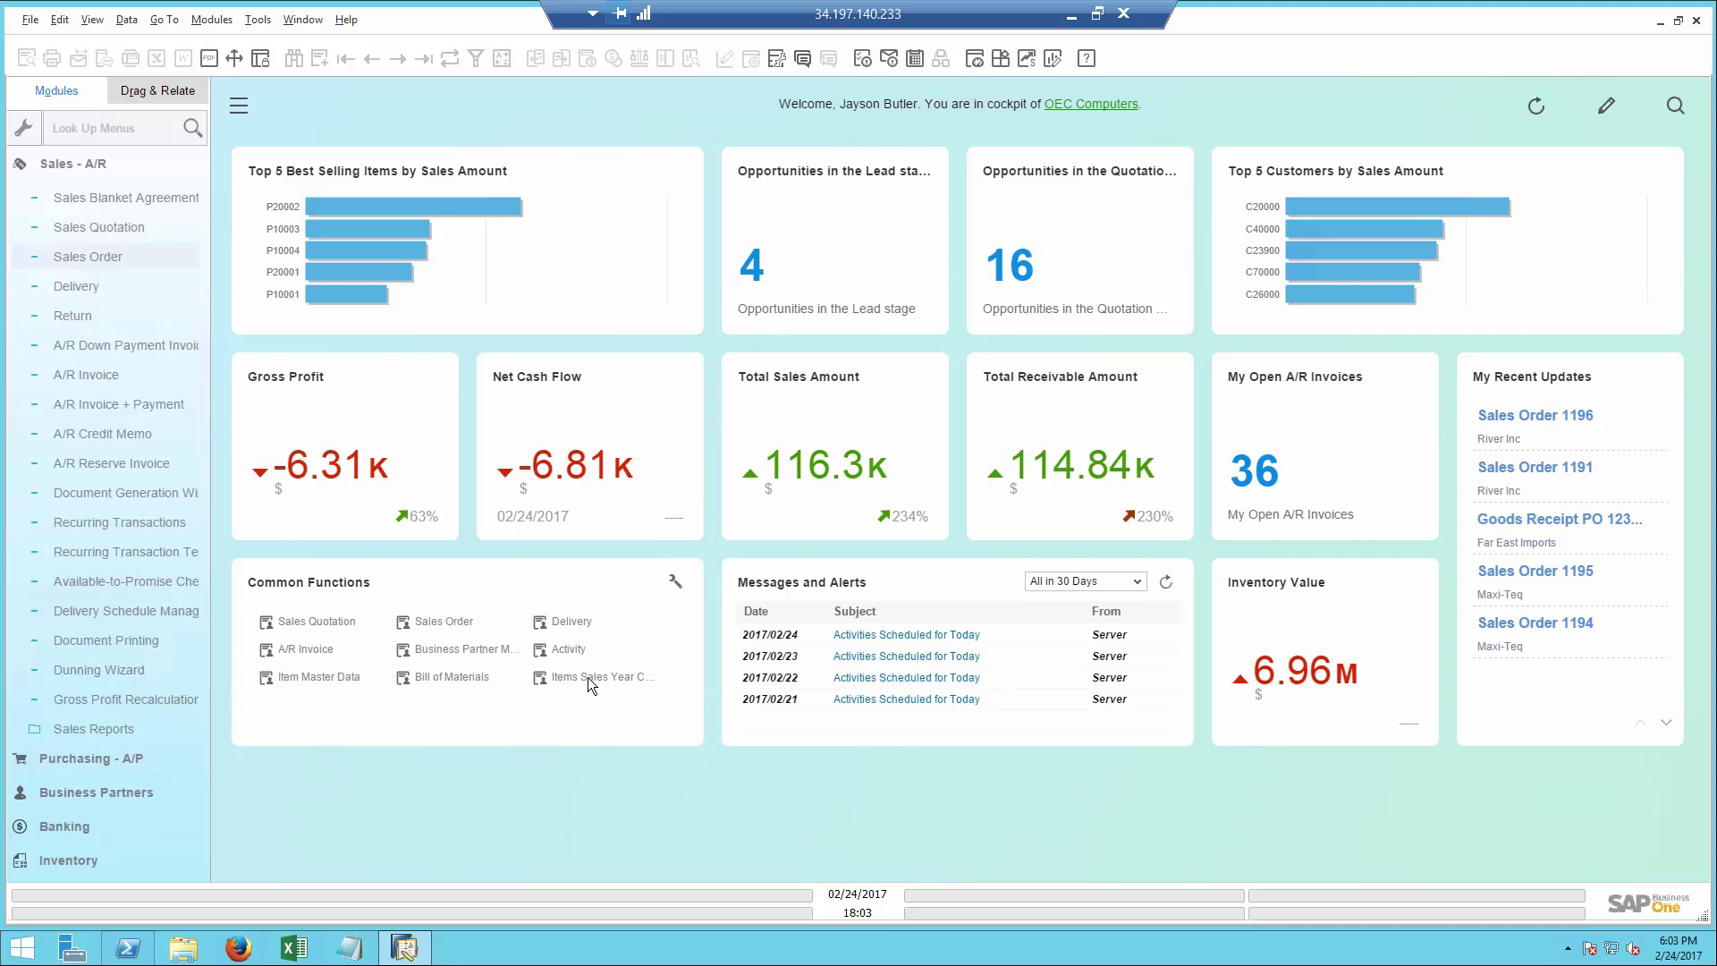
# Switch to Excel, examine the Items Sales Year Comparison report for 2016 and 2017 across the item groups, and close it
pyautogui.click(293, 950)
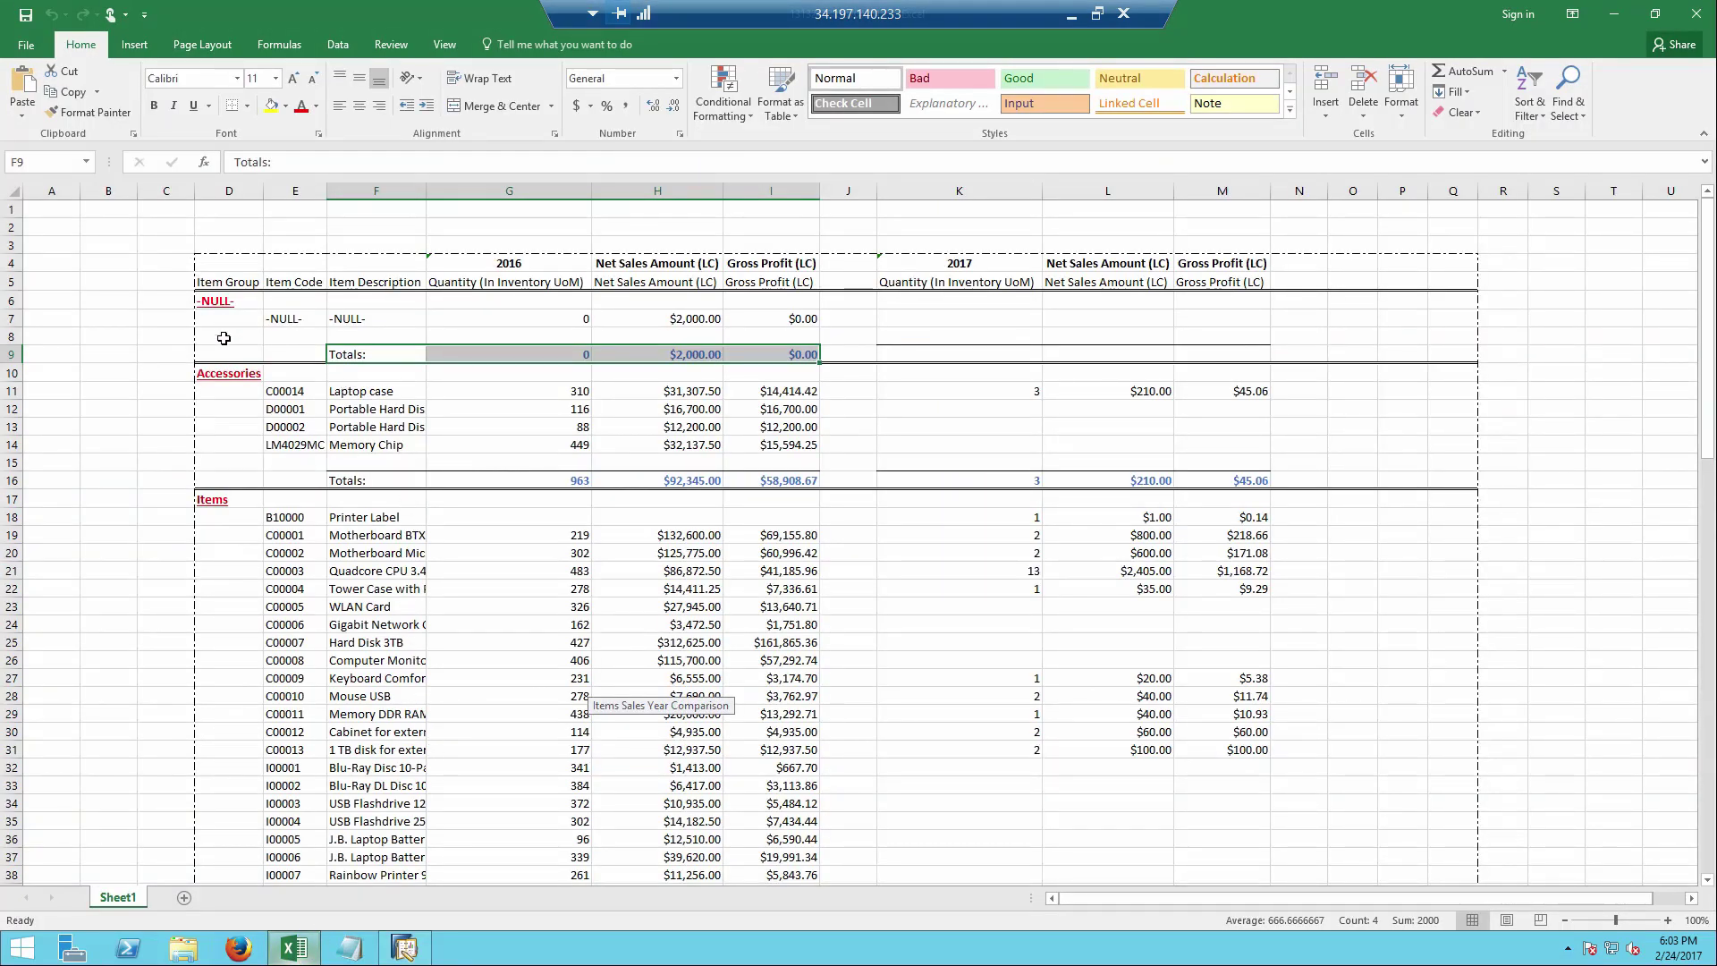
pyautogui.click(877, 259)
pyautogui.click(518, 262)
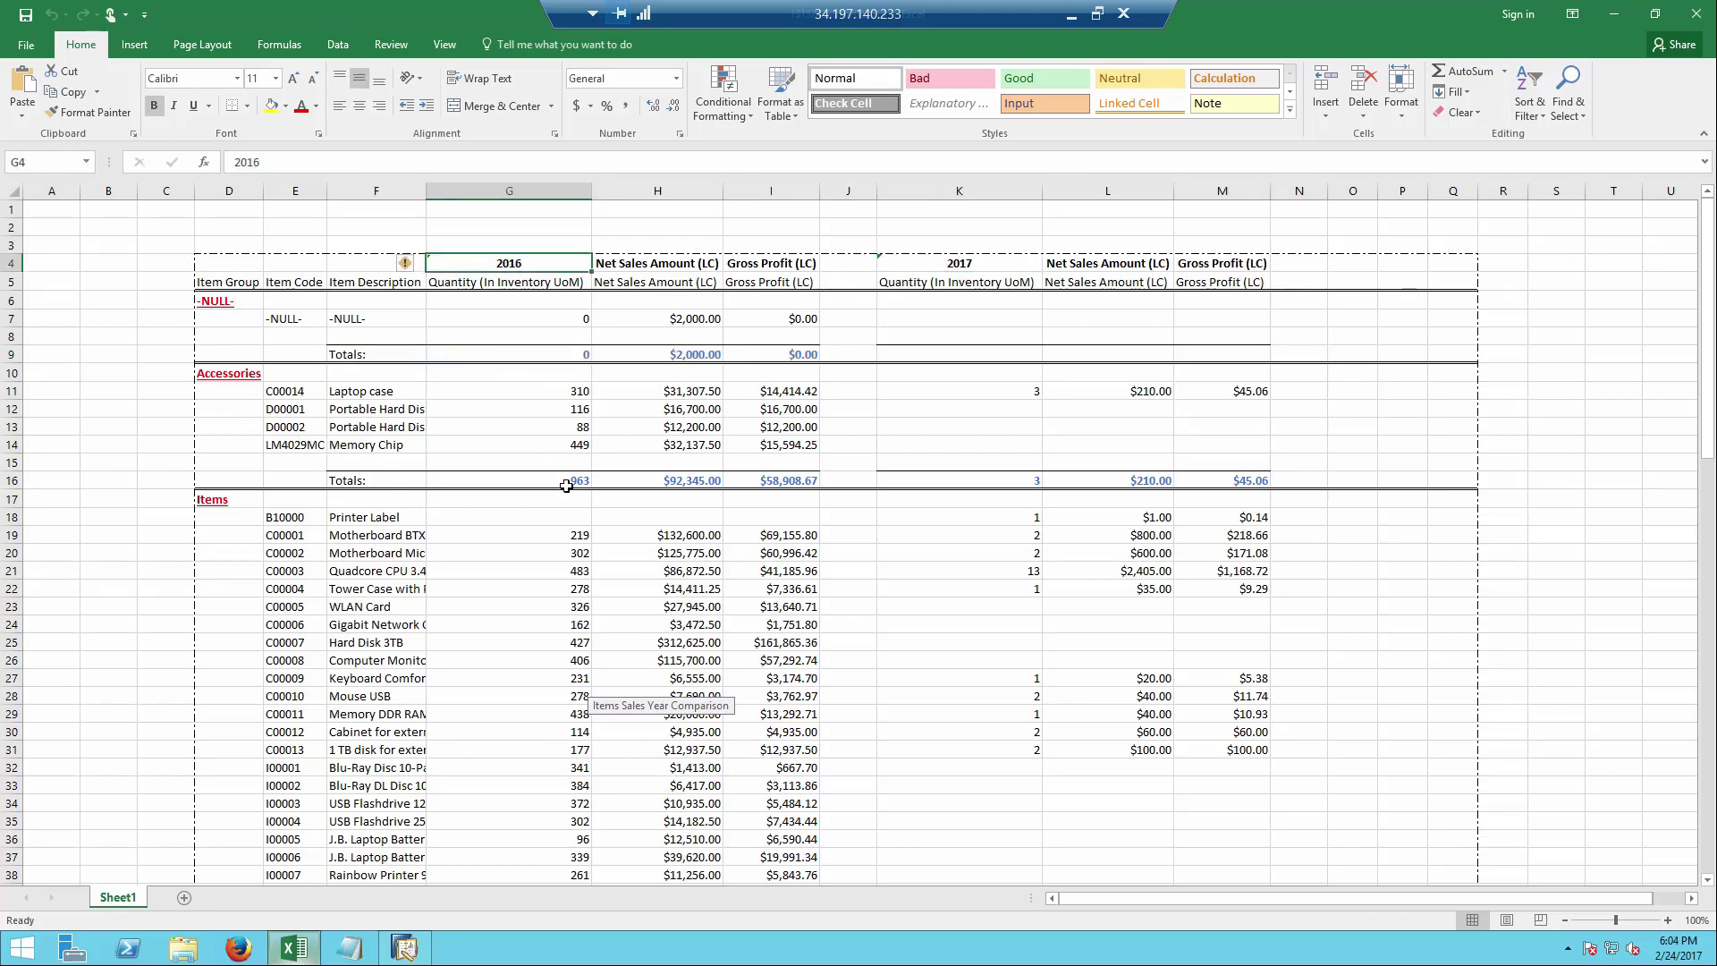
pyautogui.scroll(-14, 566, 555)
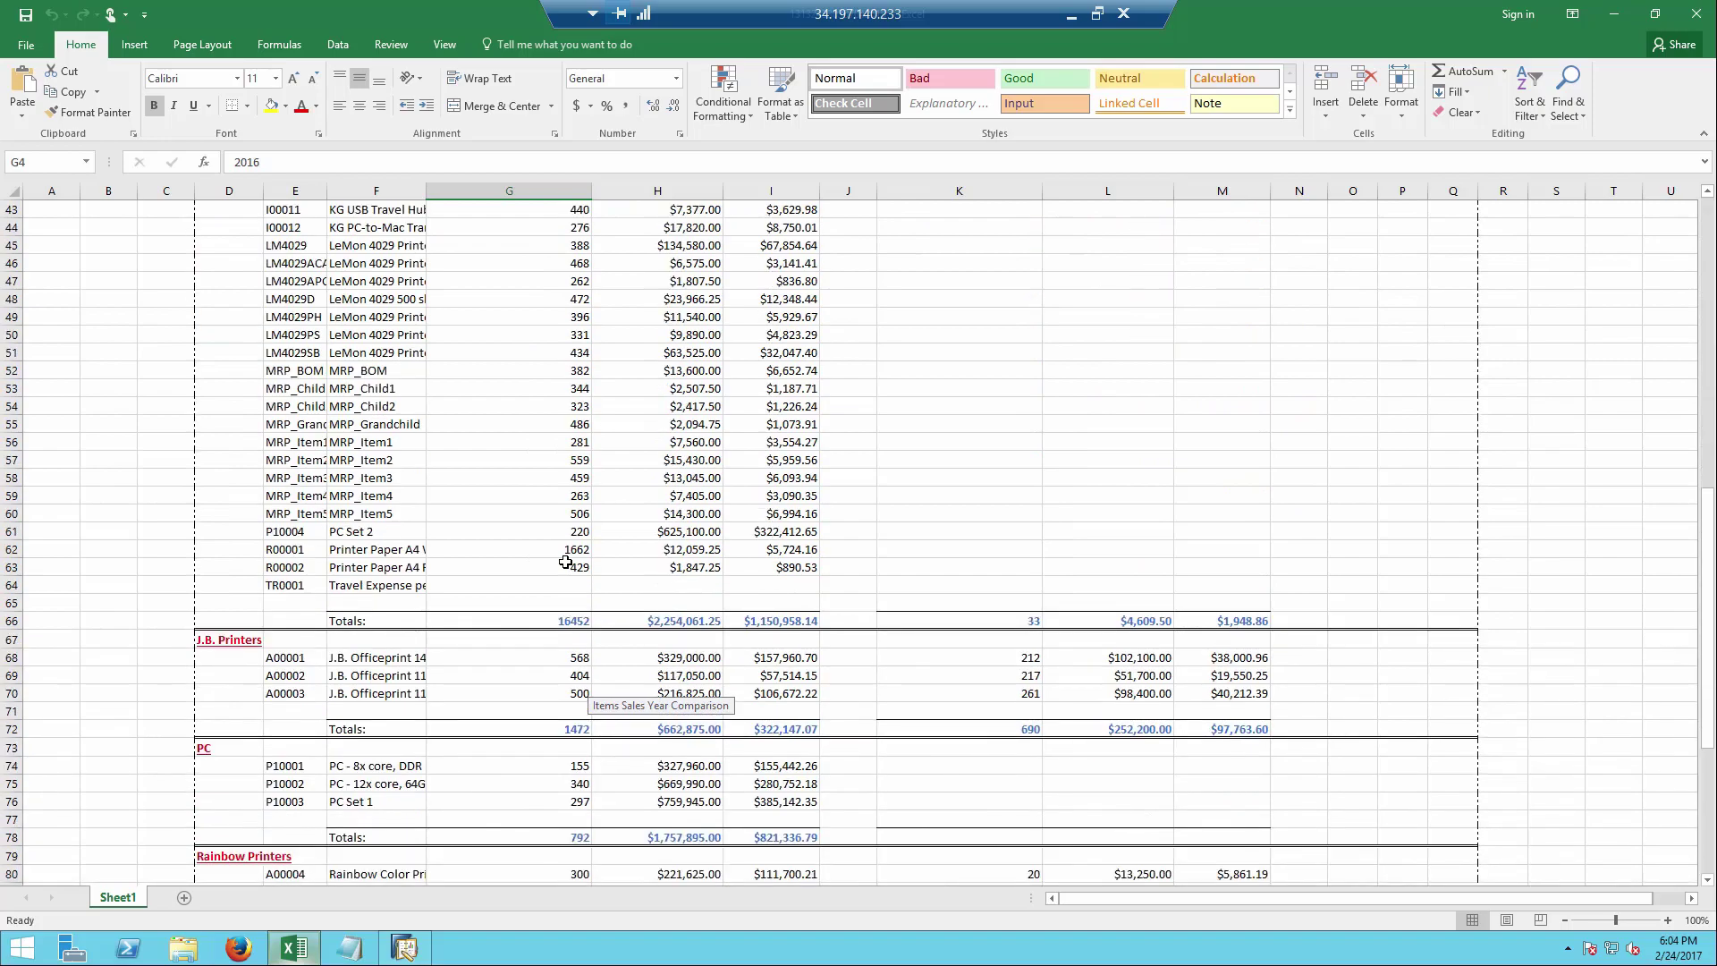
pyautogui.scroll(-11, 566, 562)
pyautogui.scroll(19, 567, 560)
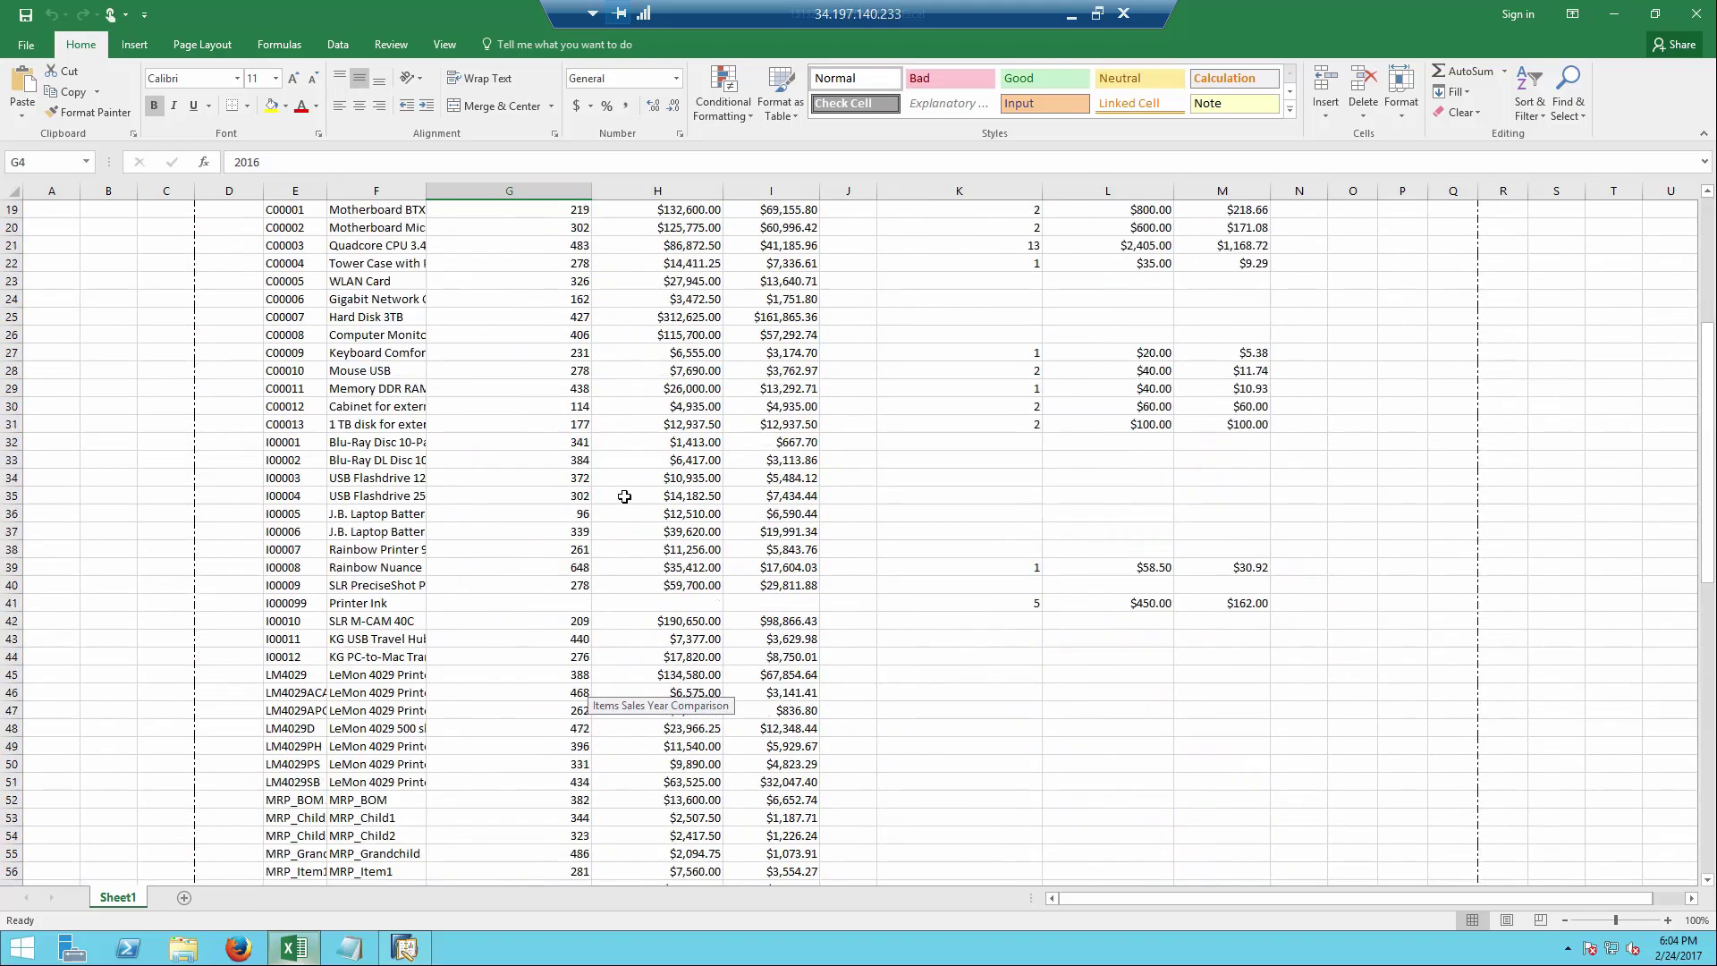
pyautogui.scroll(6, 625, 497)
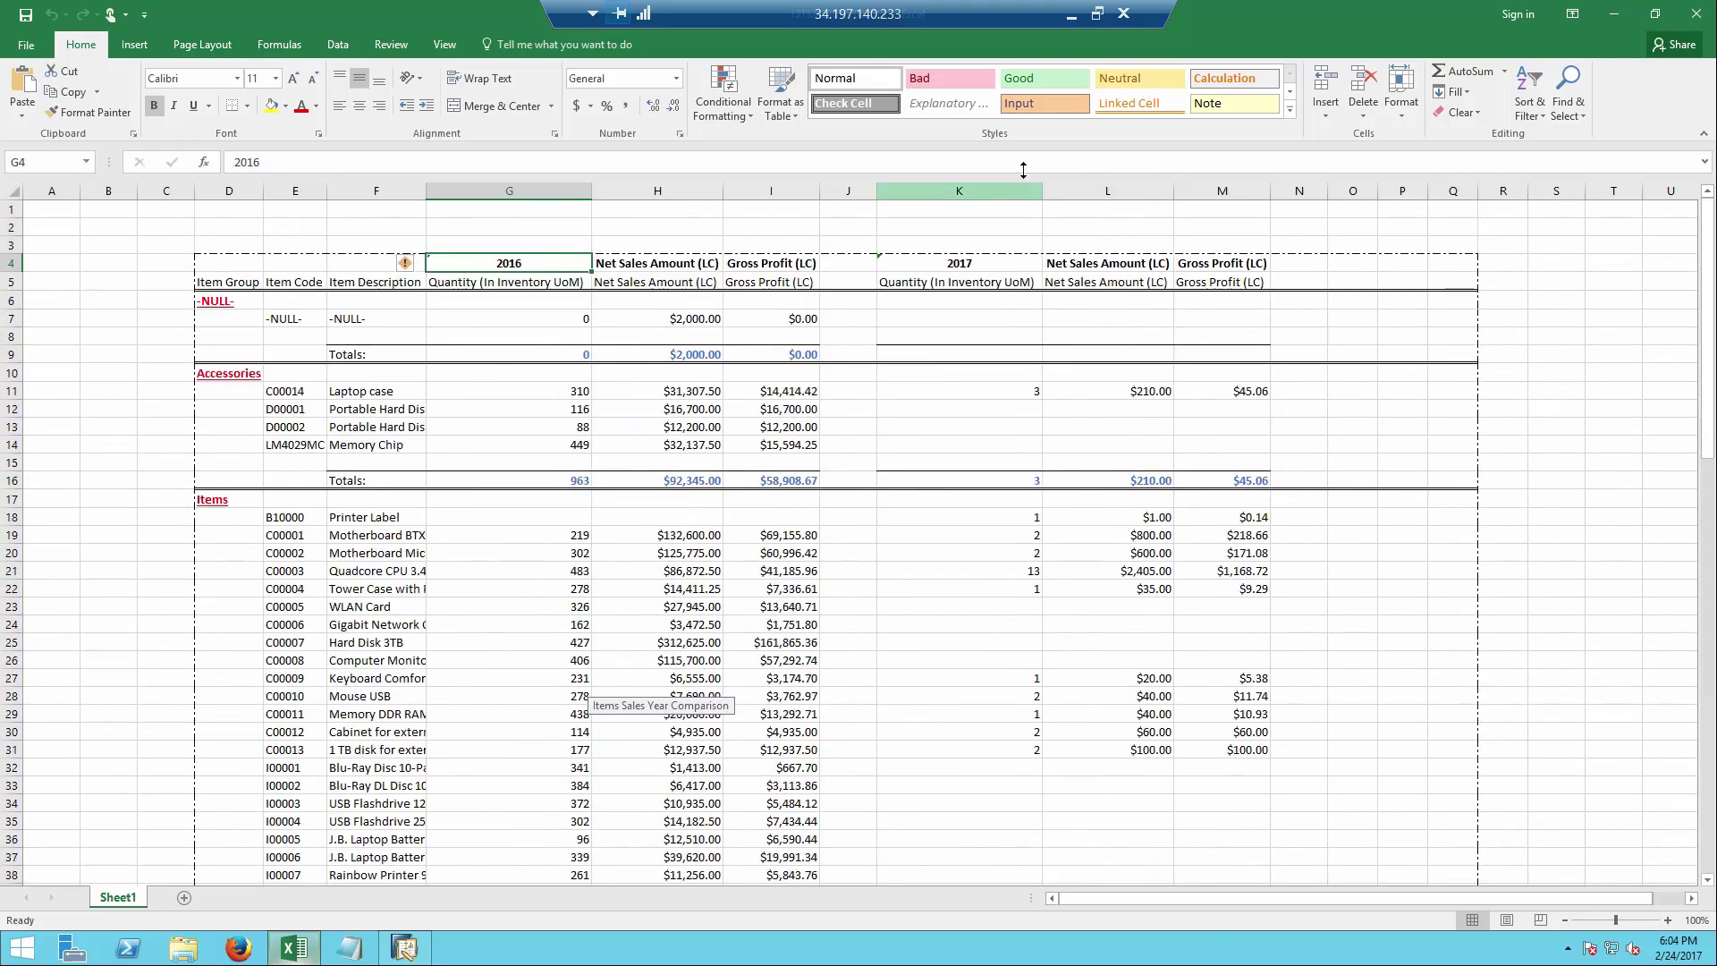
pyautogui.click(1697, 19)
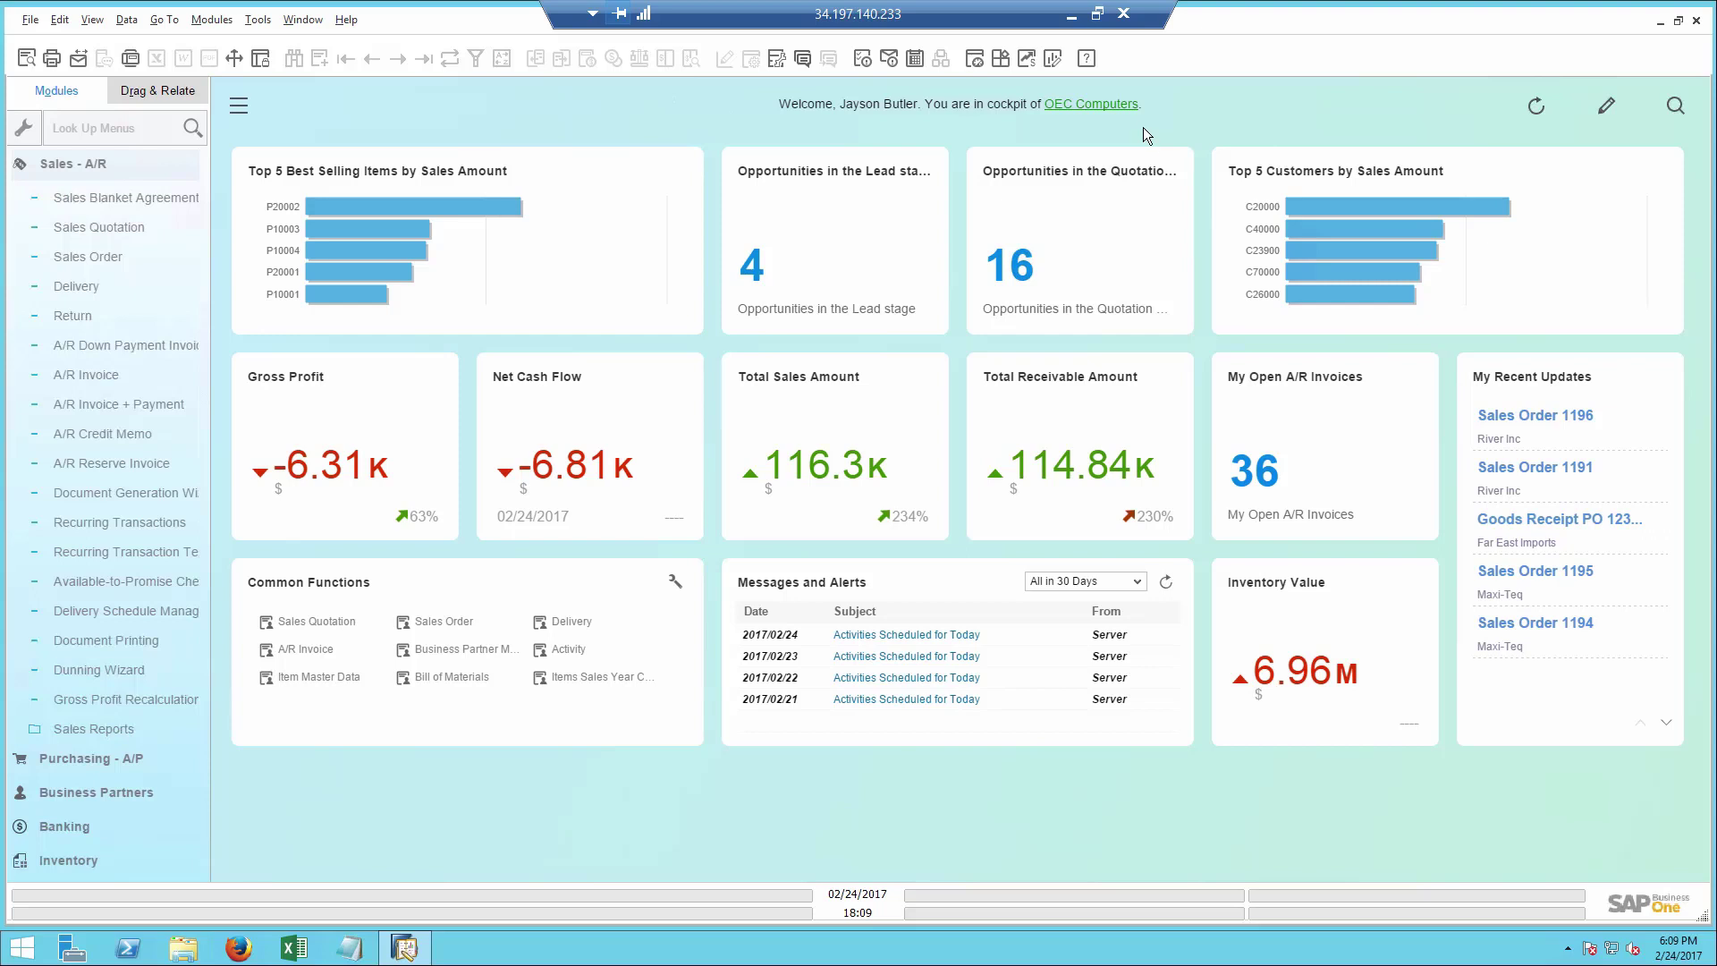
# Search the cockpit data for the contact's first name and narrow the results to Sales A/R Invoice
pyautogui.click(1676, 108)
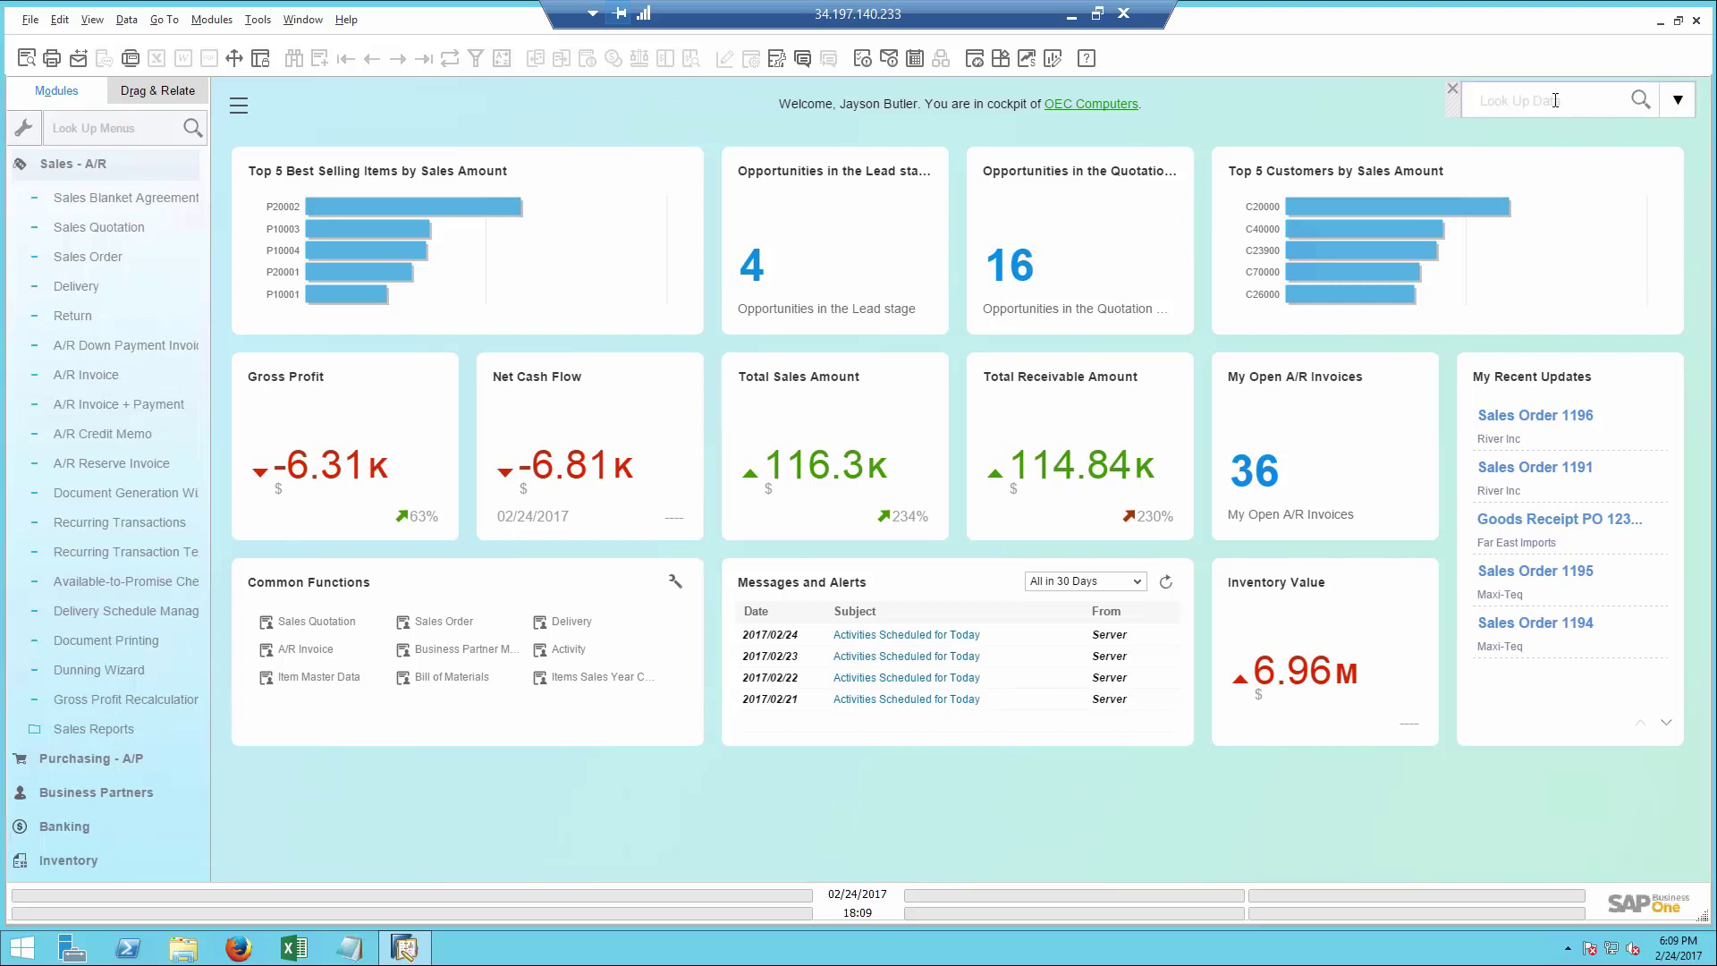
pyautogui.write('lewis')
pyautogui.press('Return')
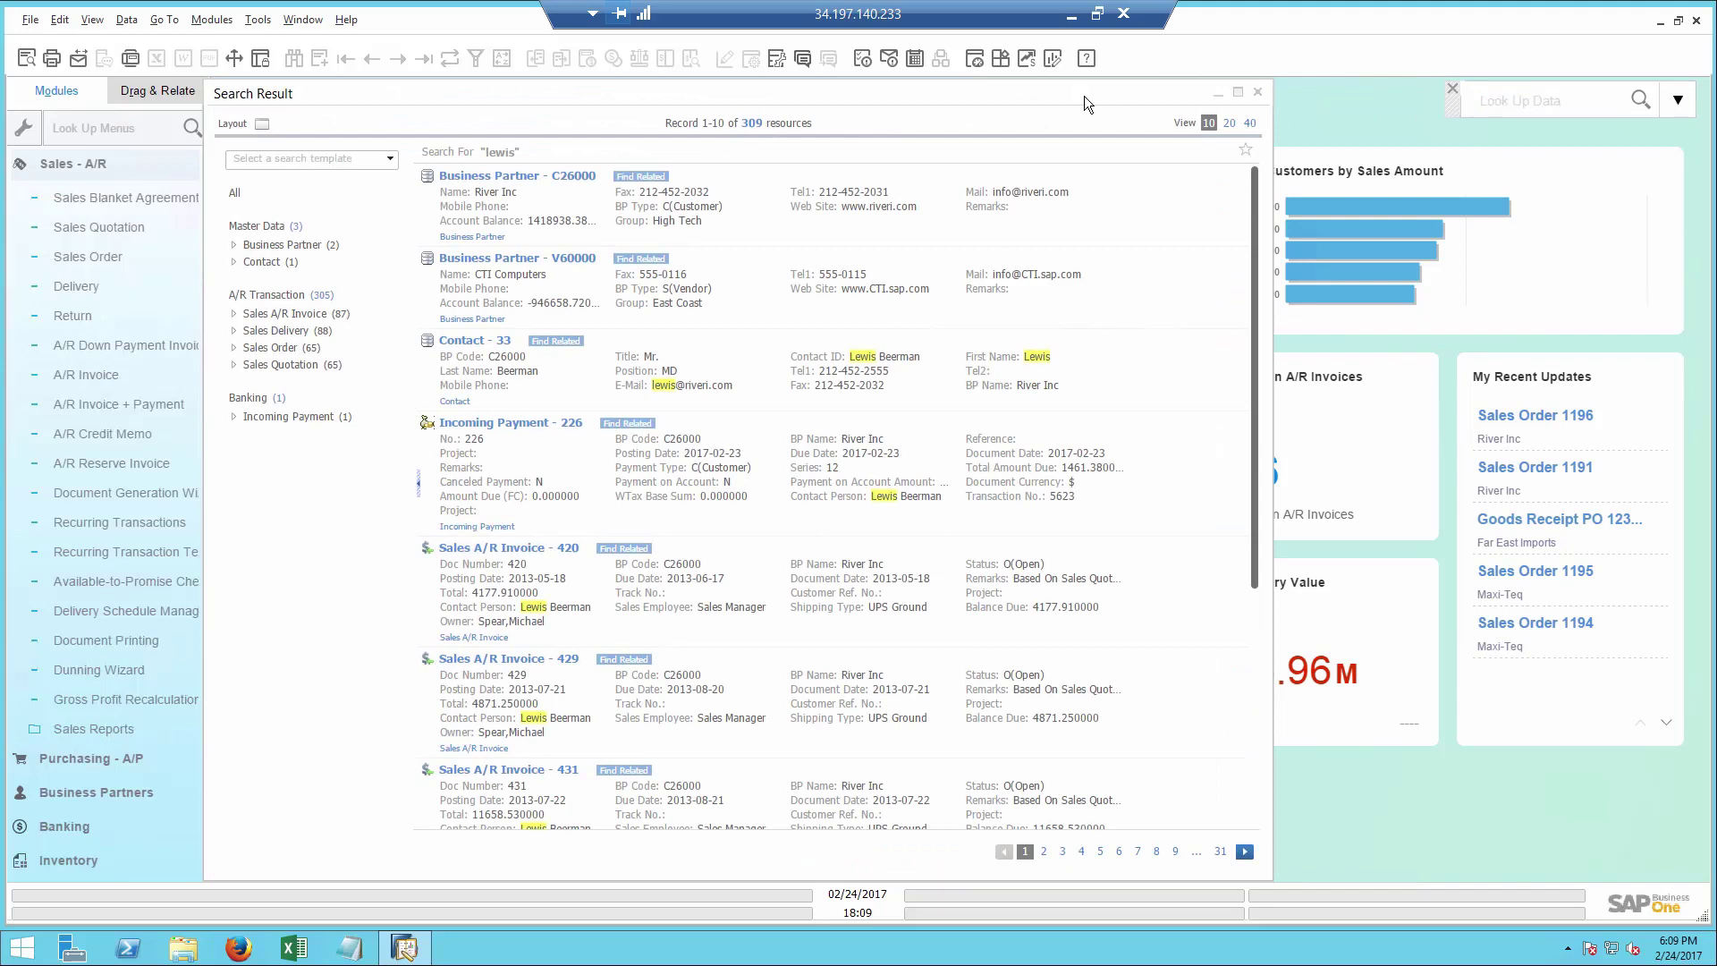
pyautogui.click(311, 318)
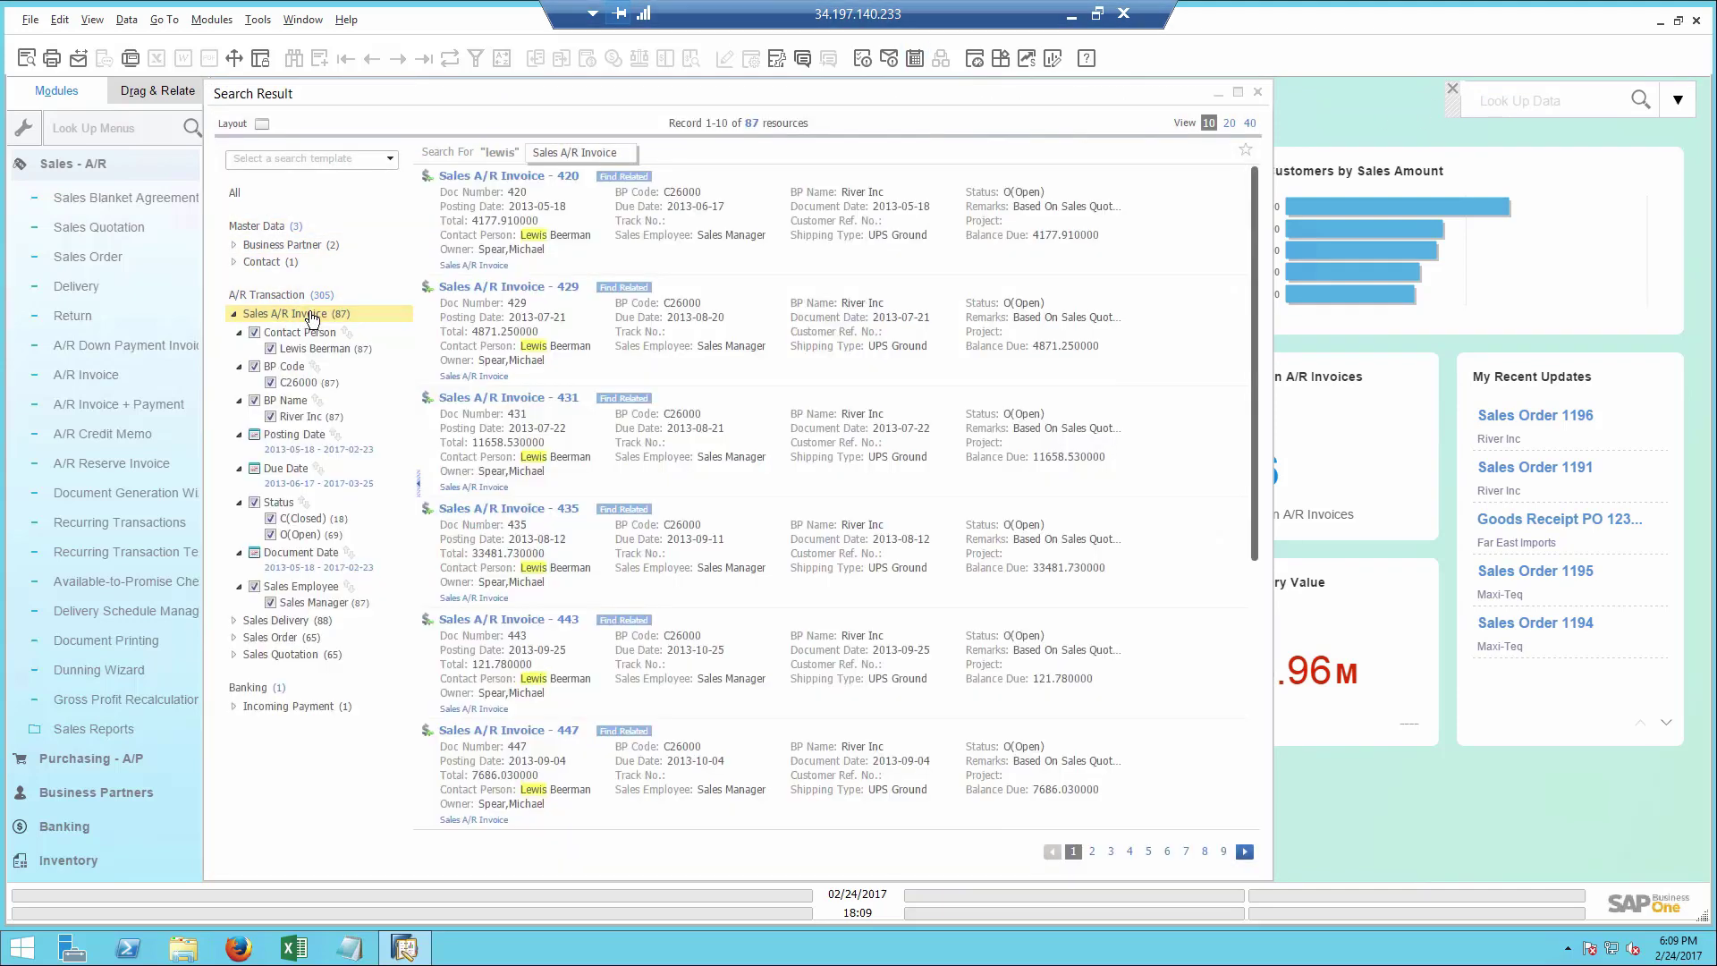
# Narrow the Sales A/R Invoice results to Closed status and posting dates from 2017-01-01
pyautogui.click(271, 535)
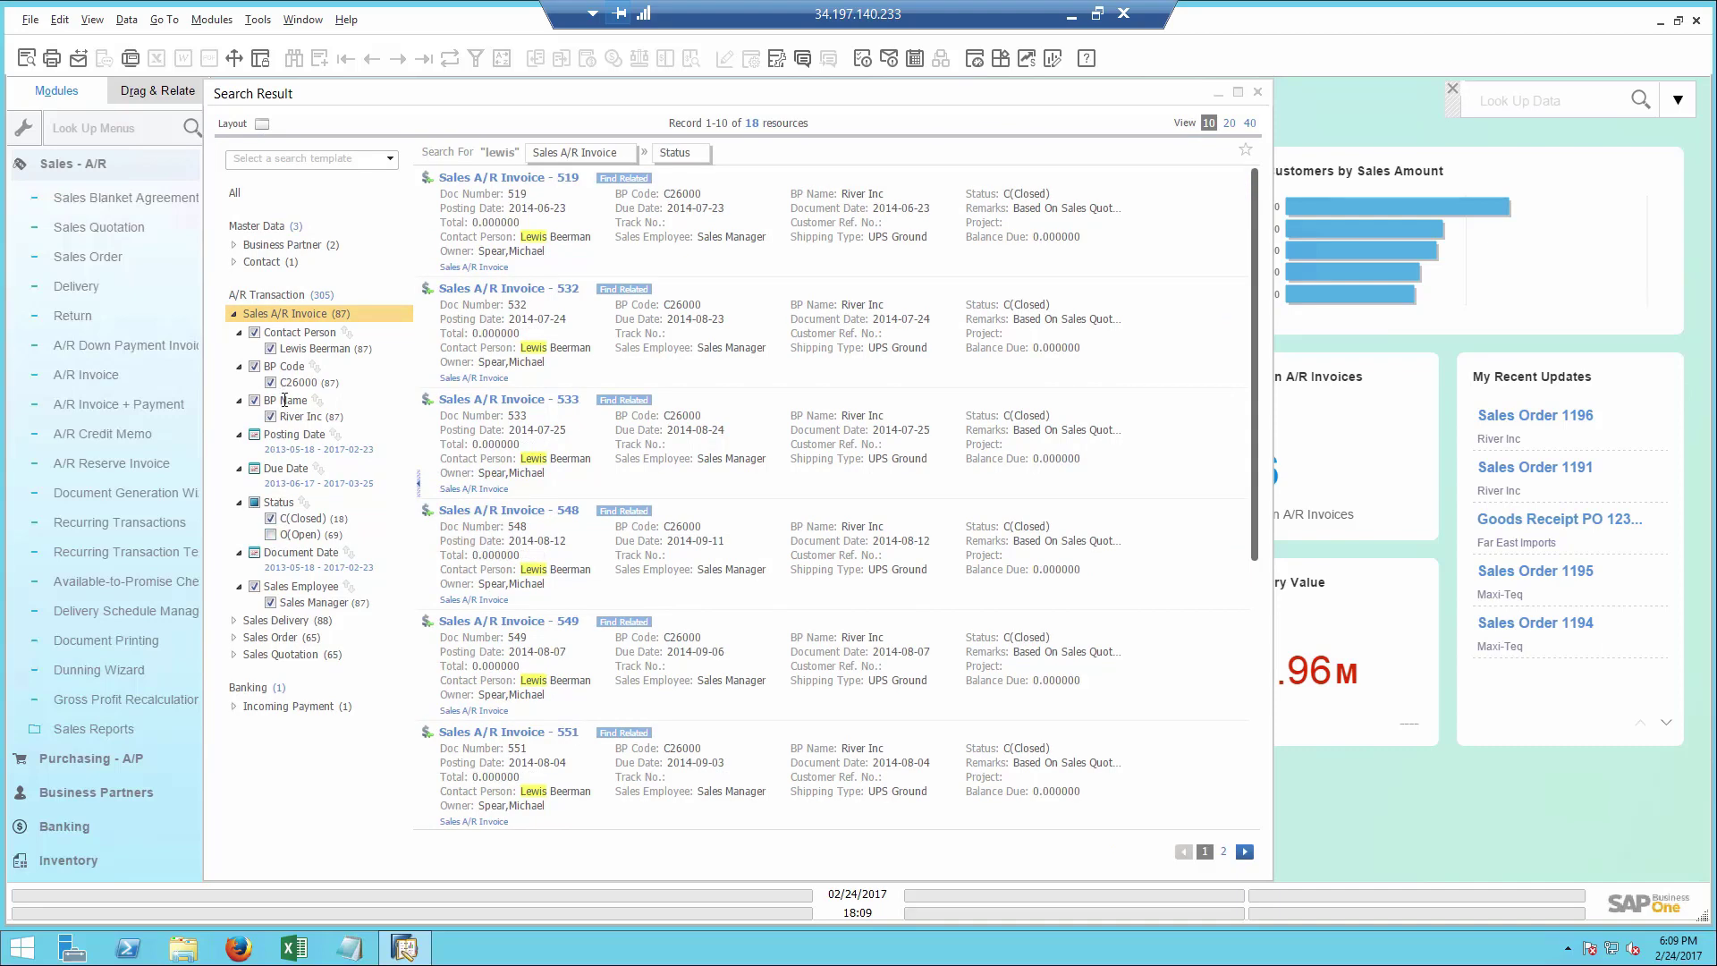
pyautogui.click(291, 450)
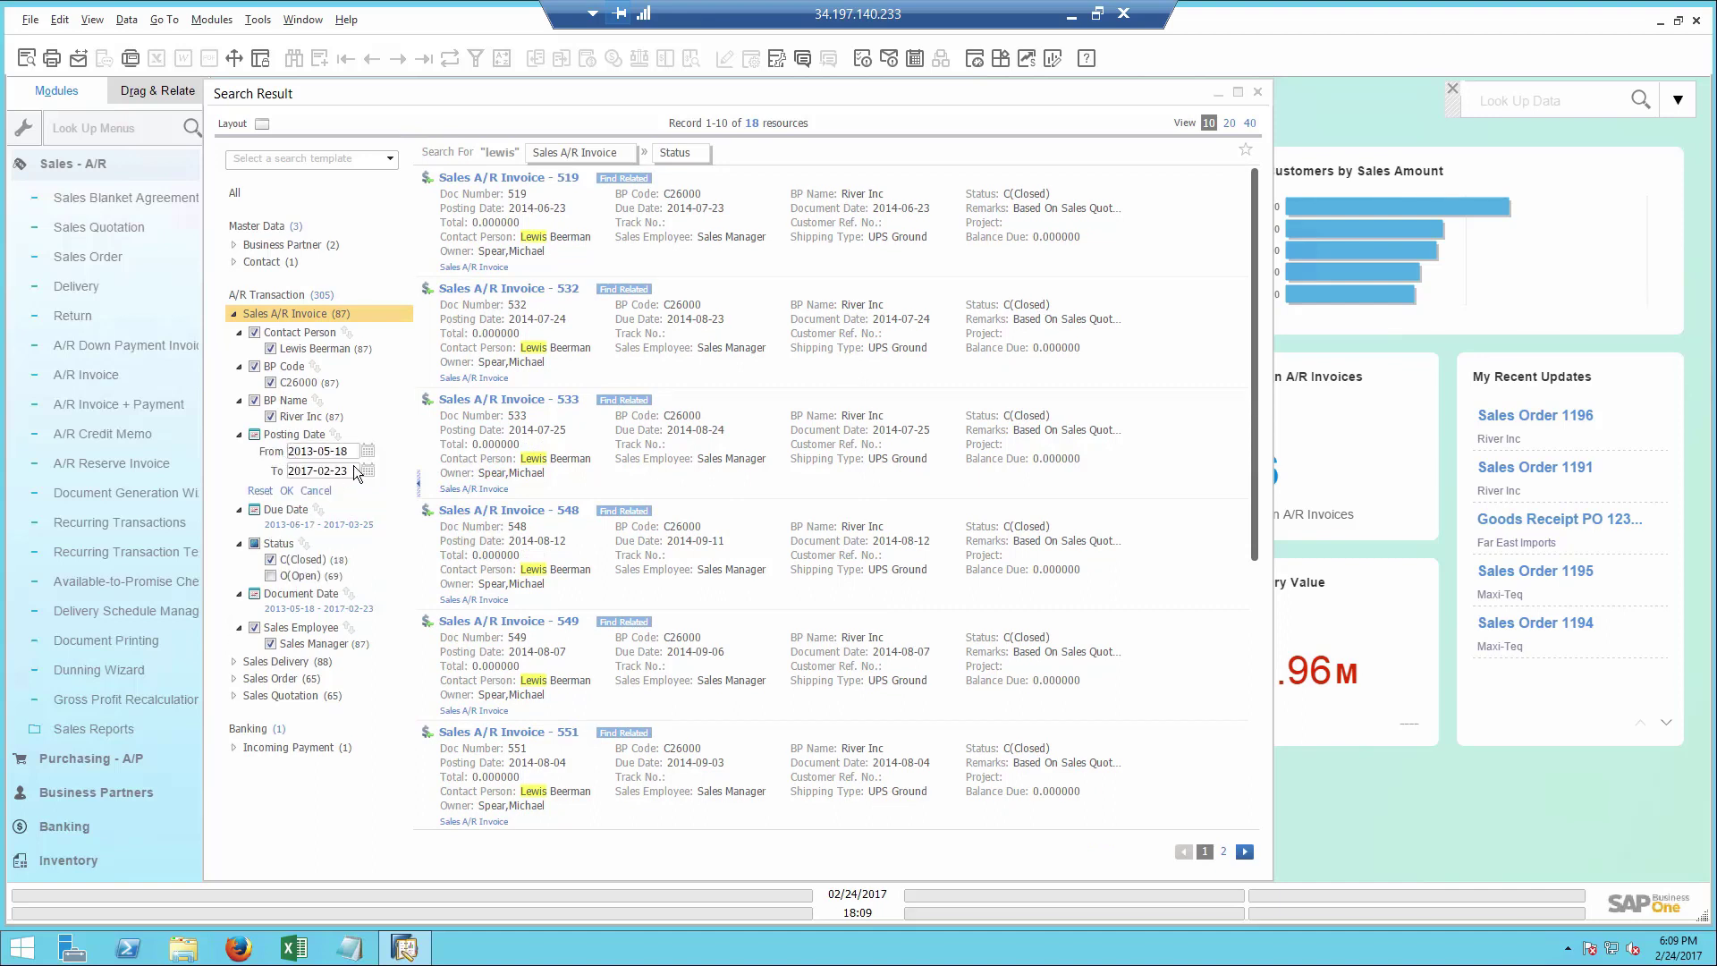
pyautogui.click(367, 452)
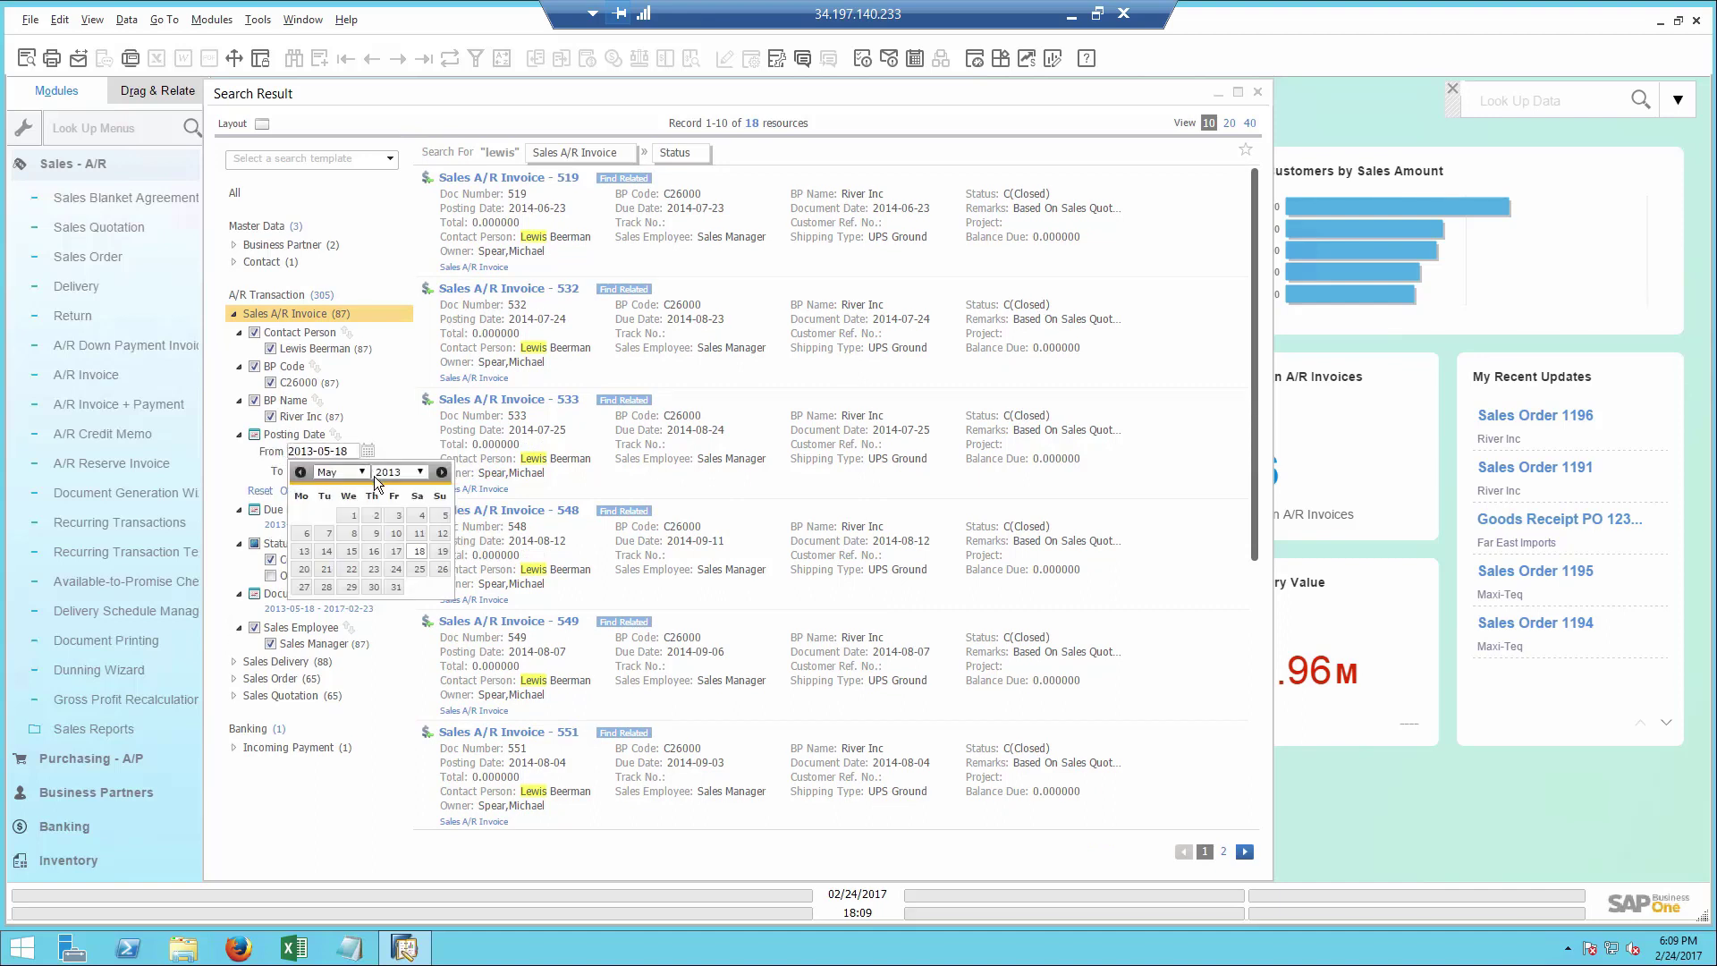
pyautogui.click(420, 472)
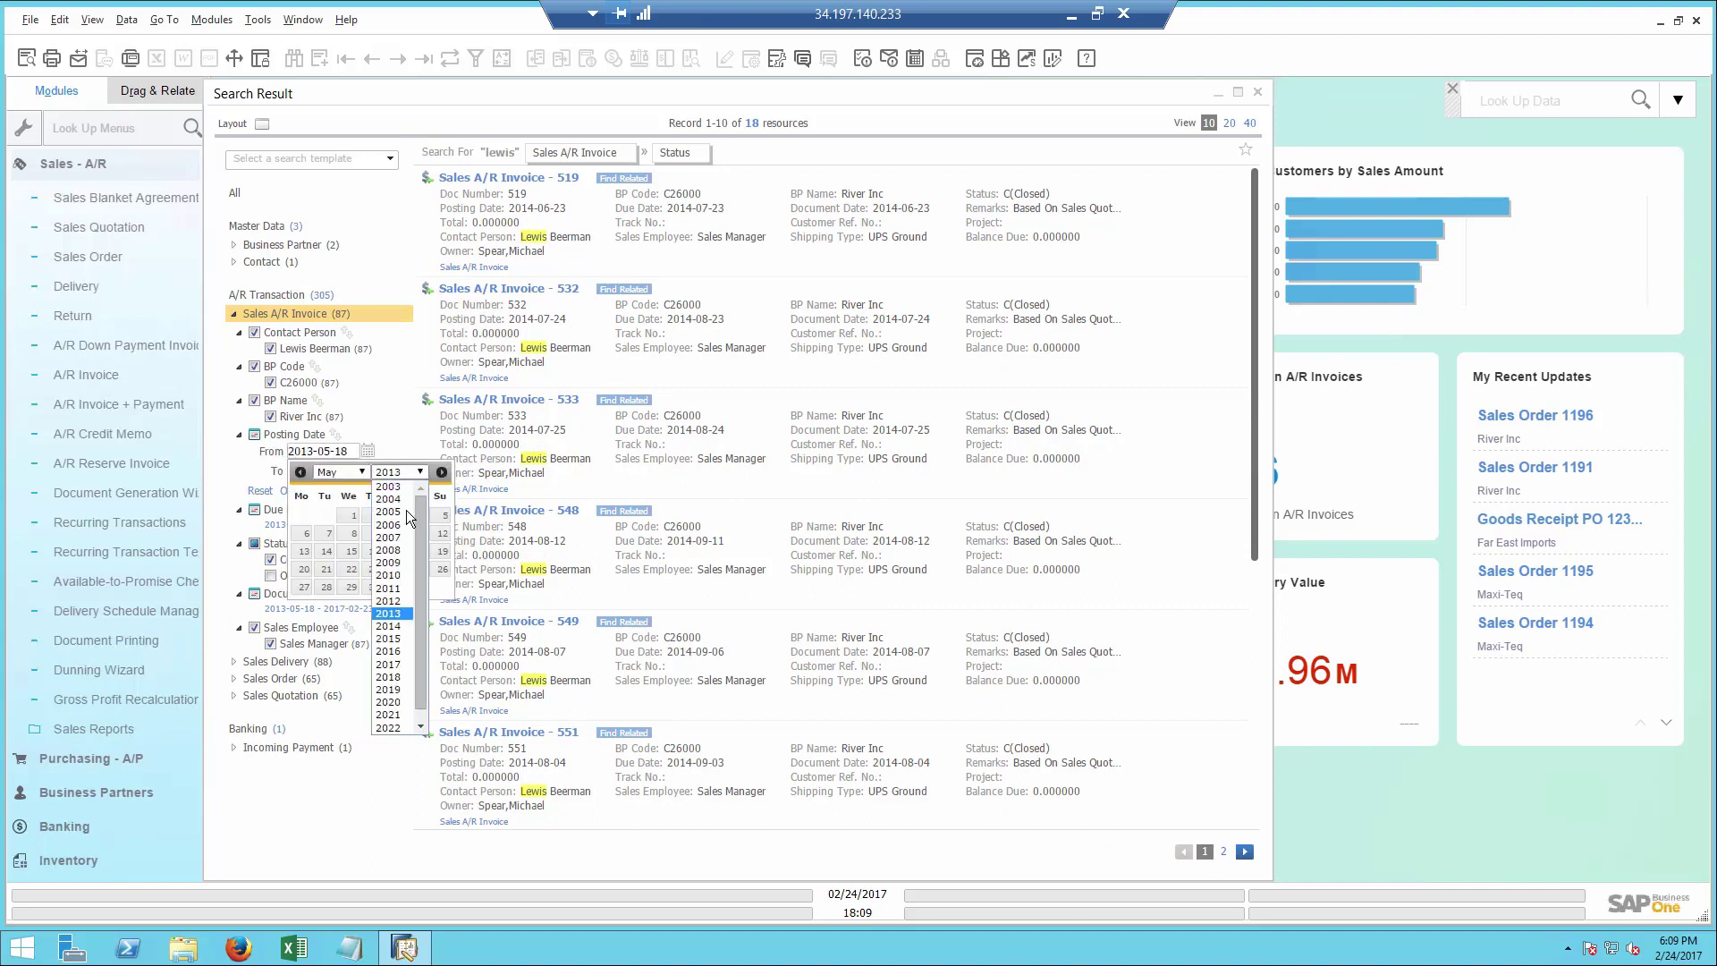
pyautogui.click(394, 664)
pyautogui.click(354, 473)
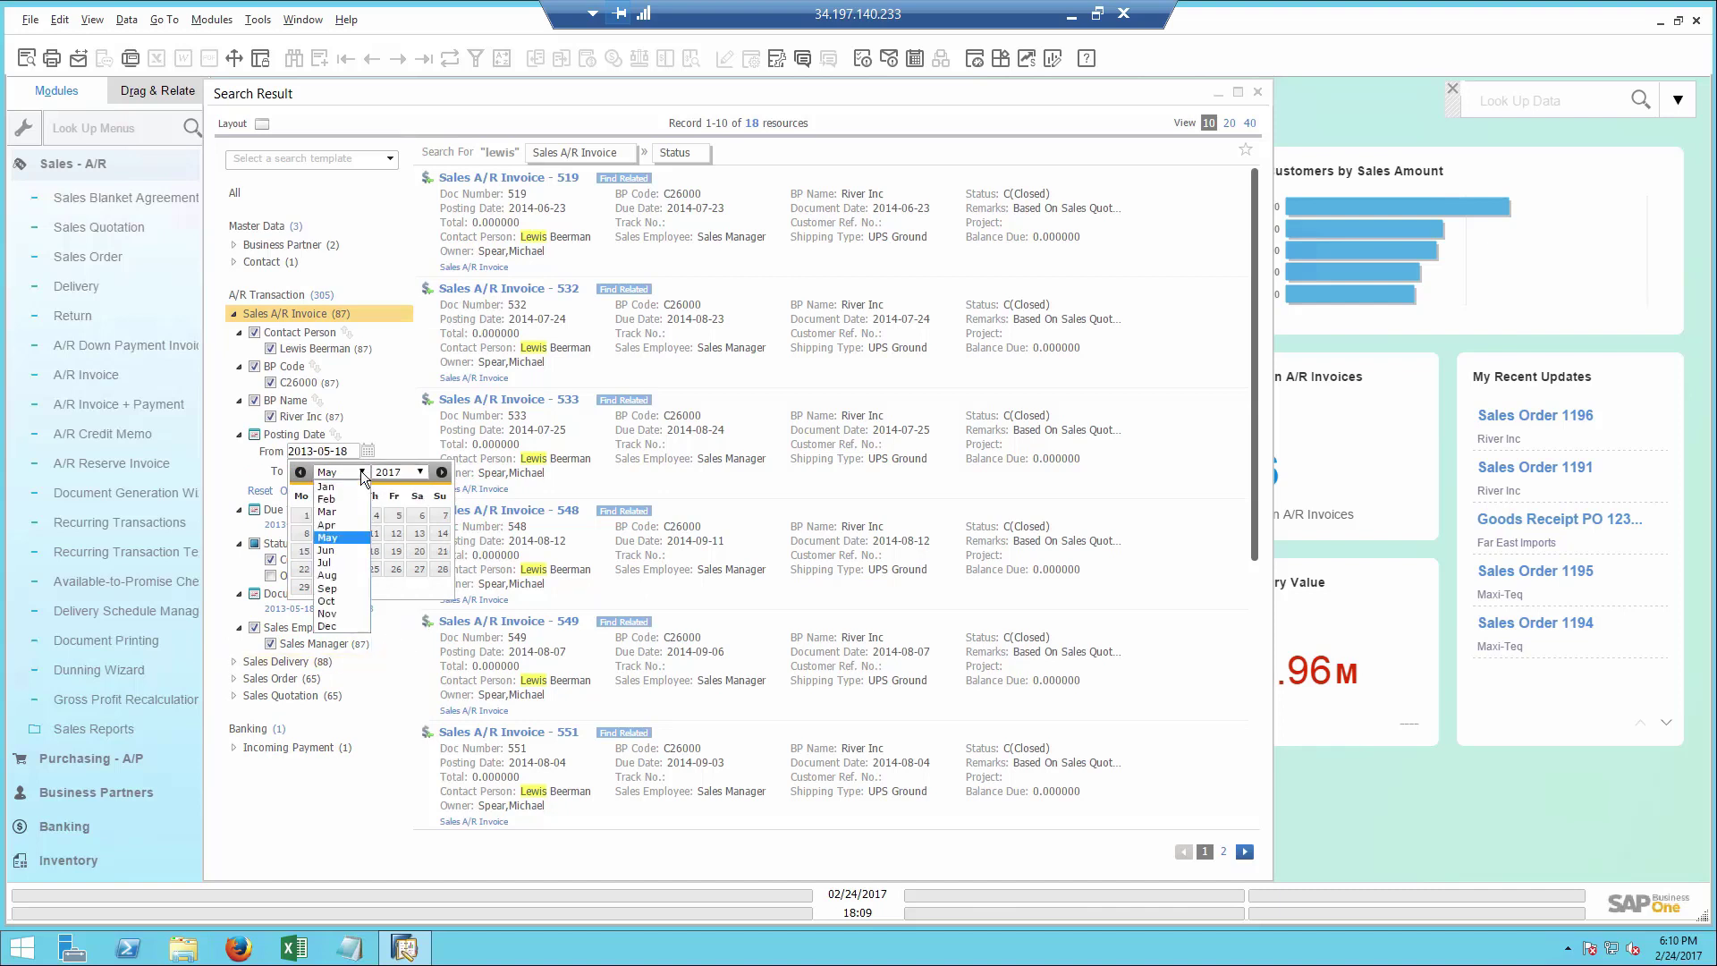
pyautogui.click(331, 486)
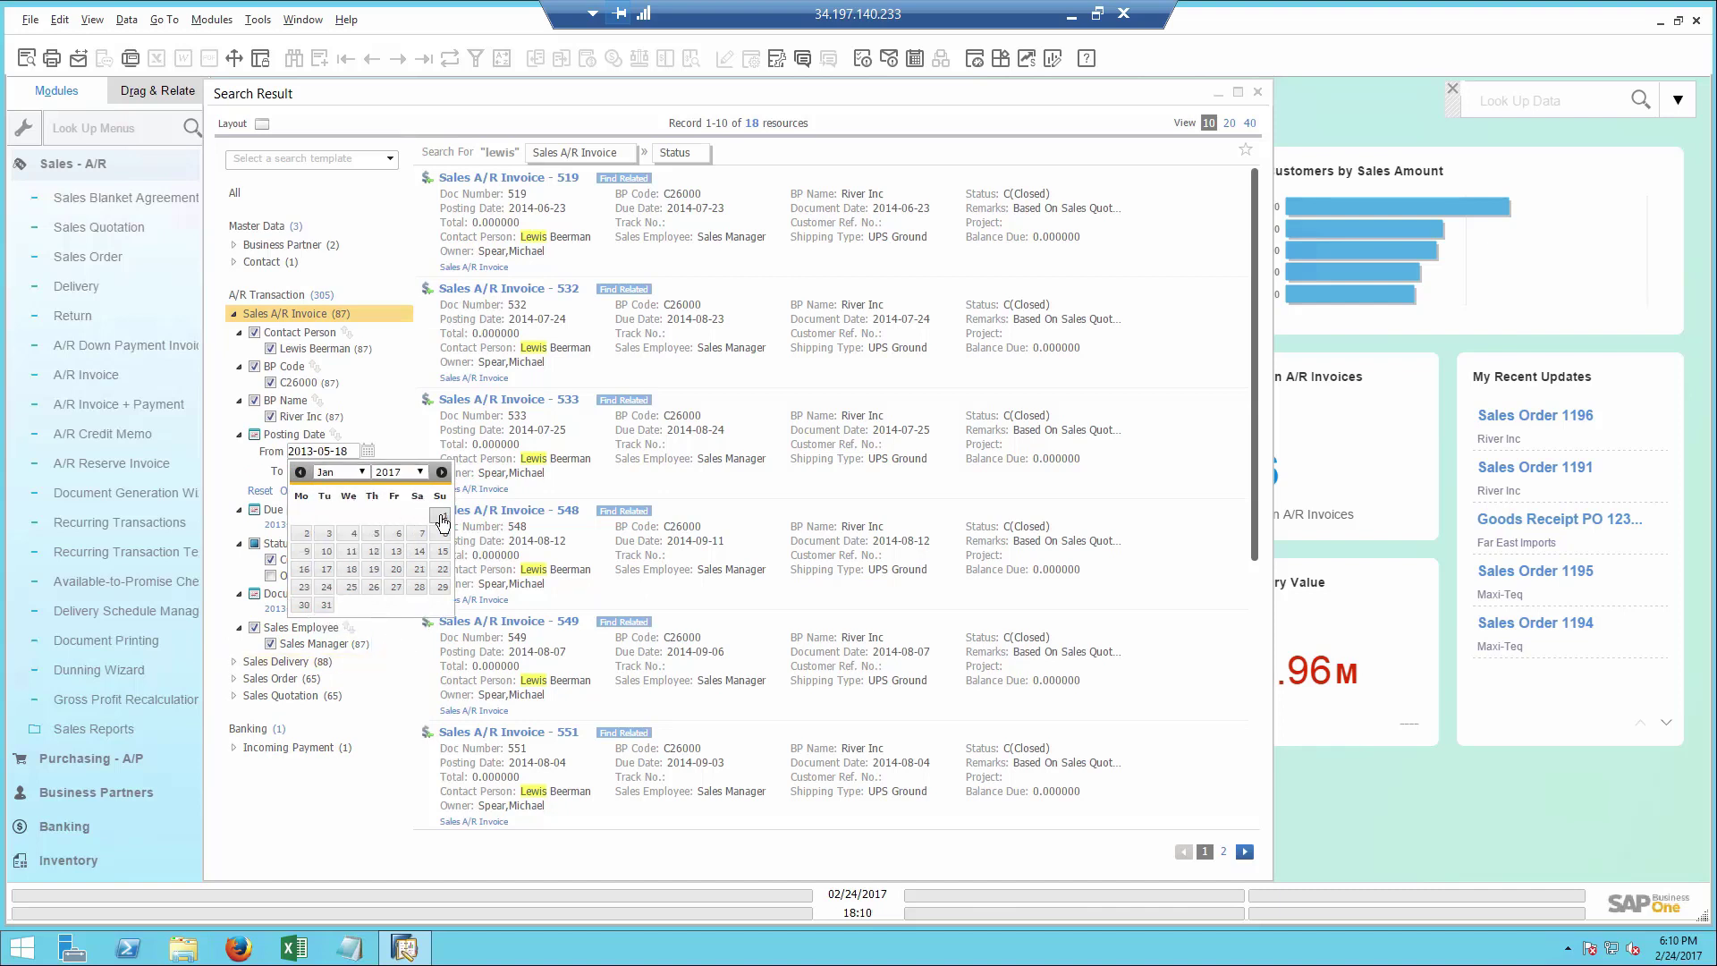
pyautogui.click(440, 516)
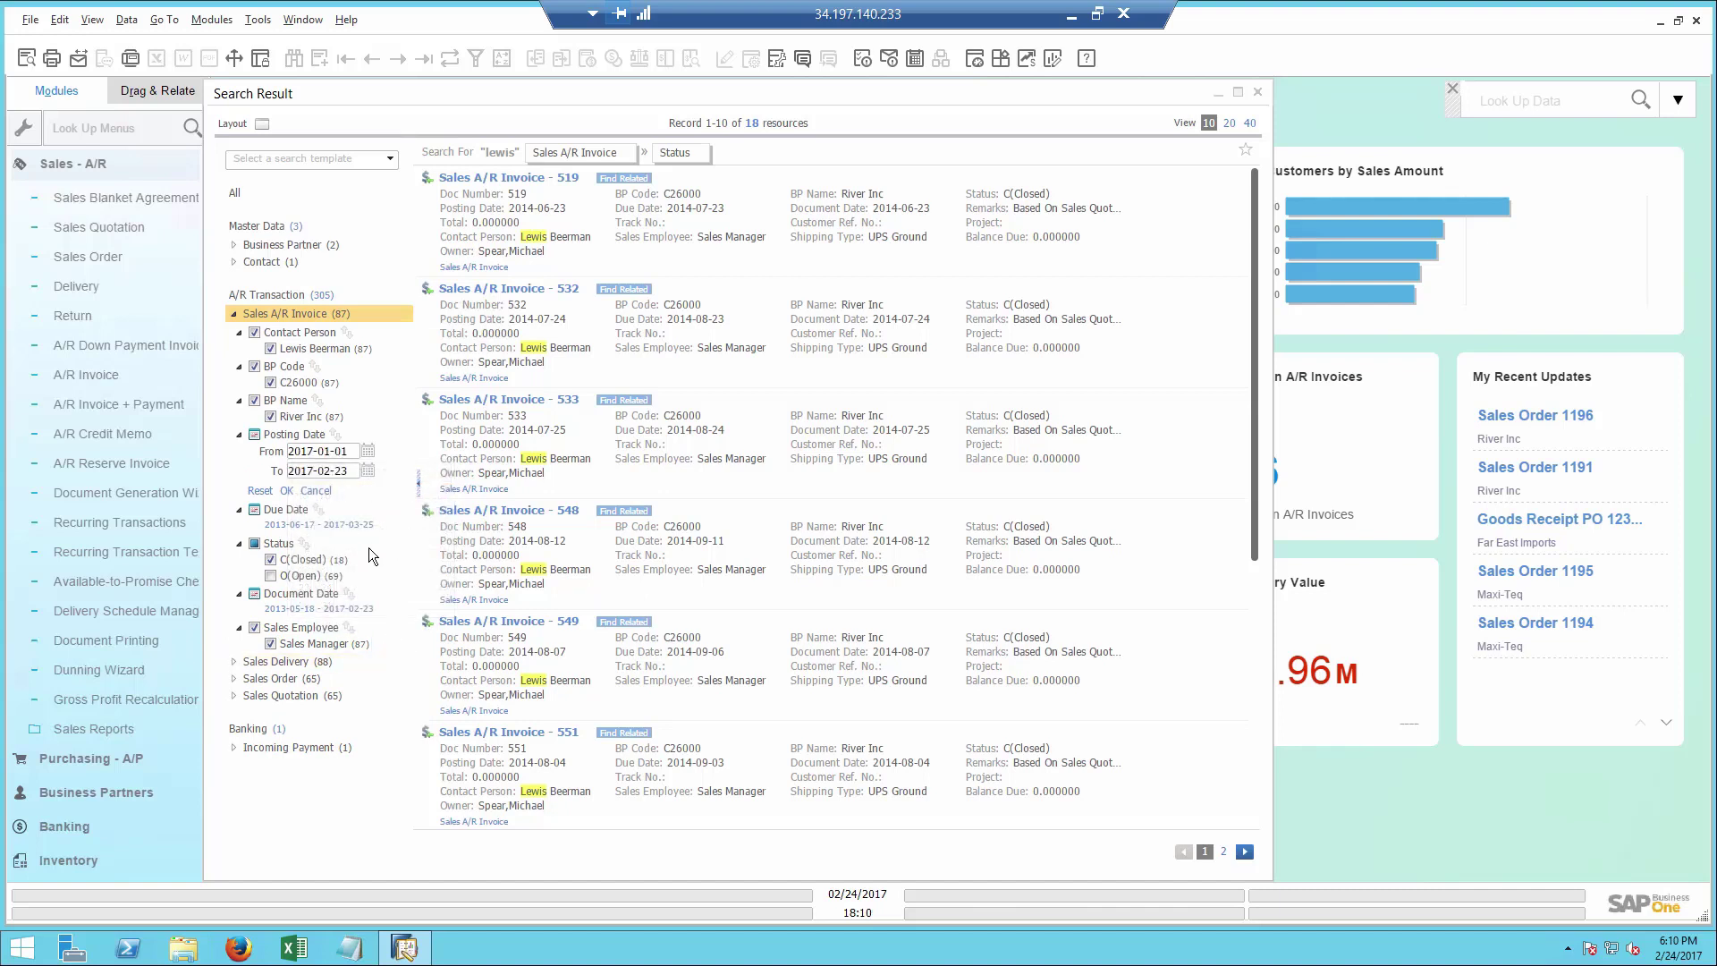
pyautogui.click(286, 491)
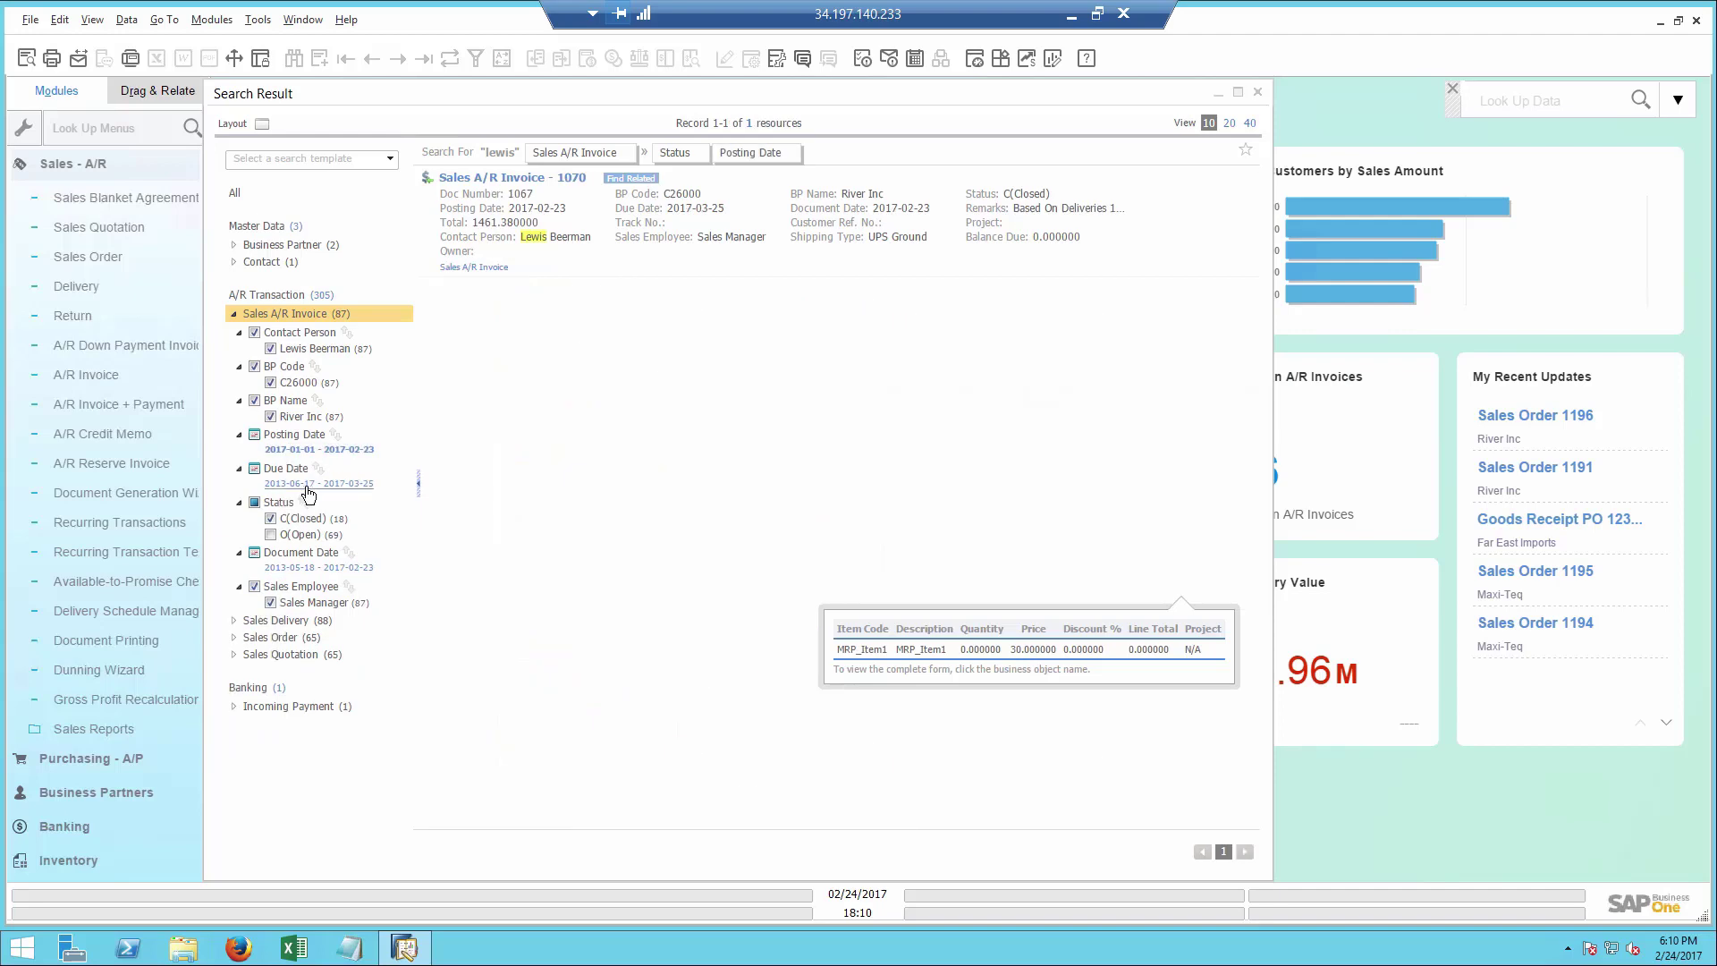
# Find the objects related to the filtered invoice, browse its items and sales orders, and drill into the River Inc business partner's relations
pyautogui.moveTo(662, 214)
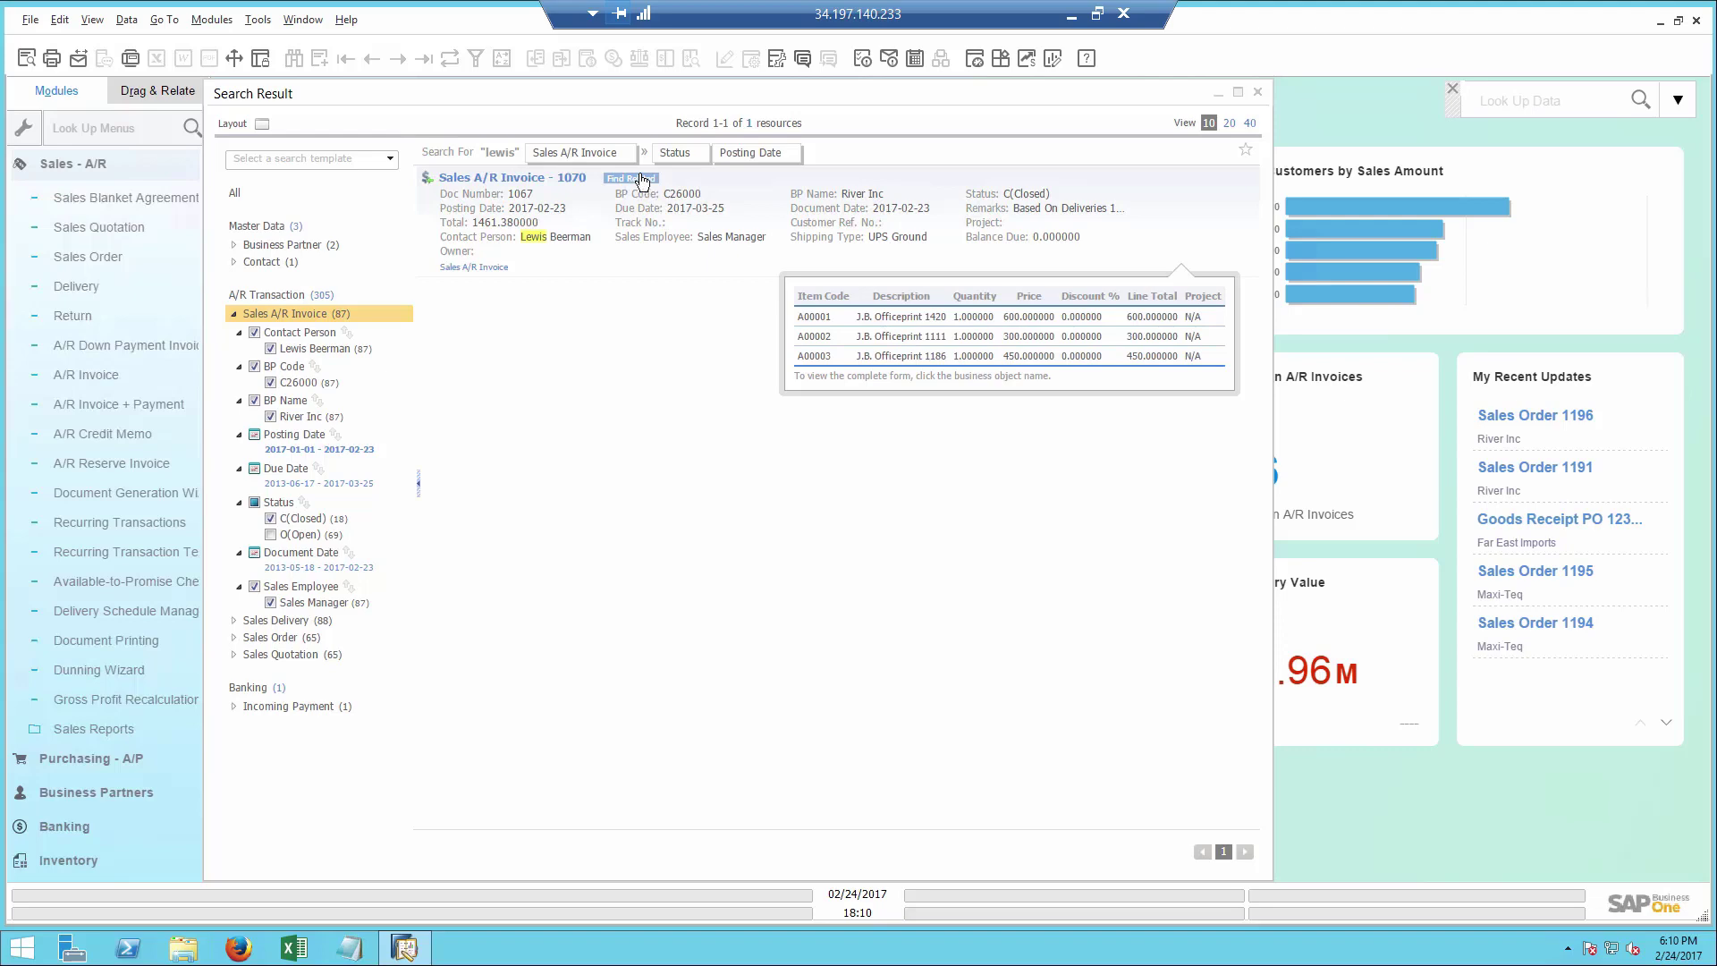
pyautogui.click(643, 180)
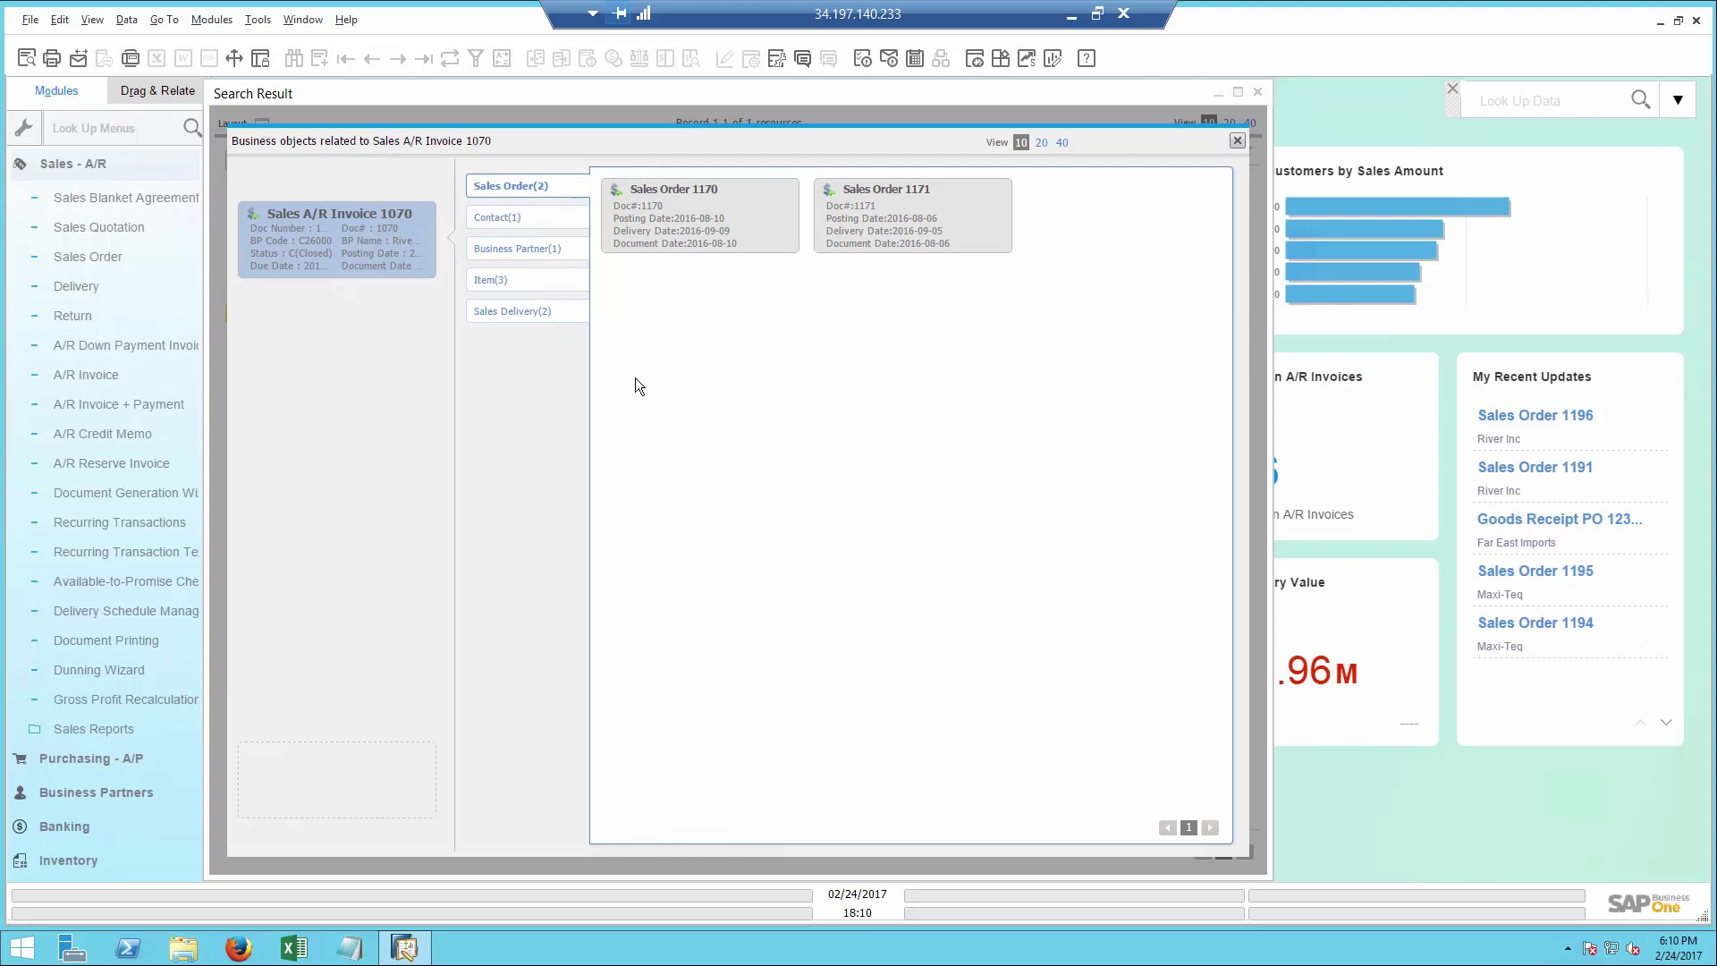
pyautogui.click(503, 286)
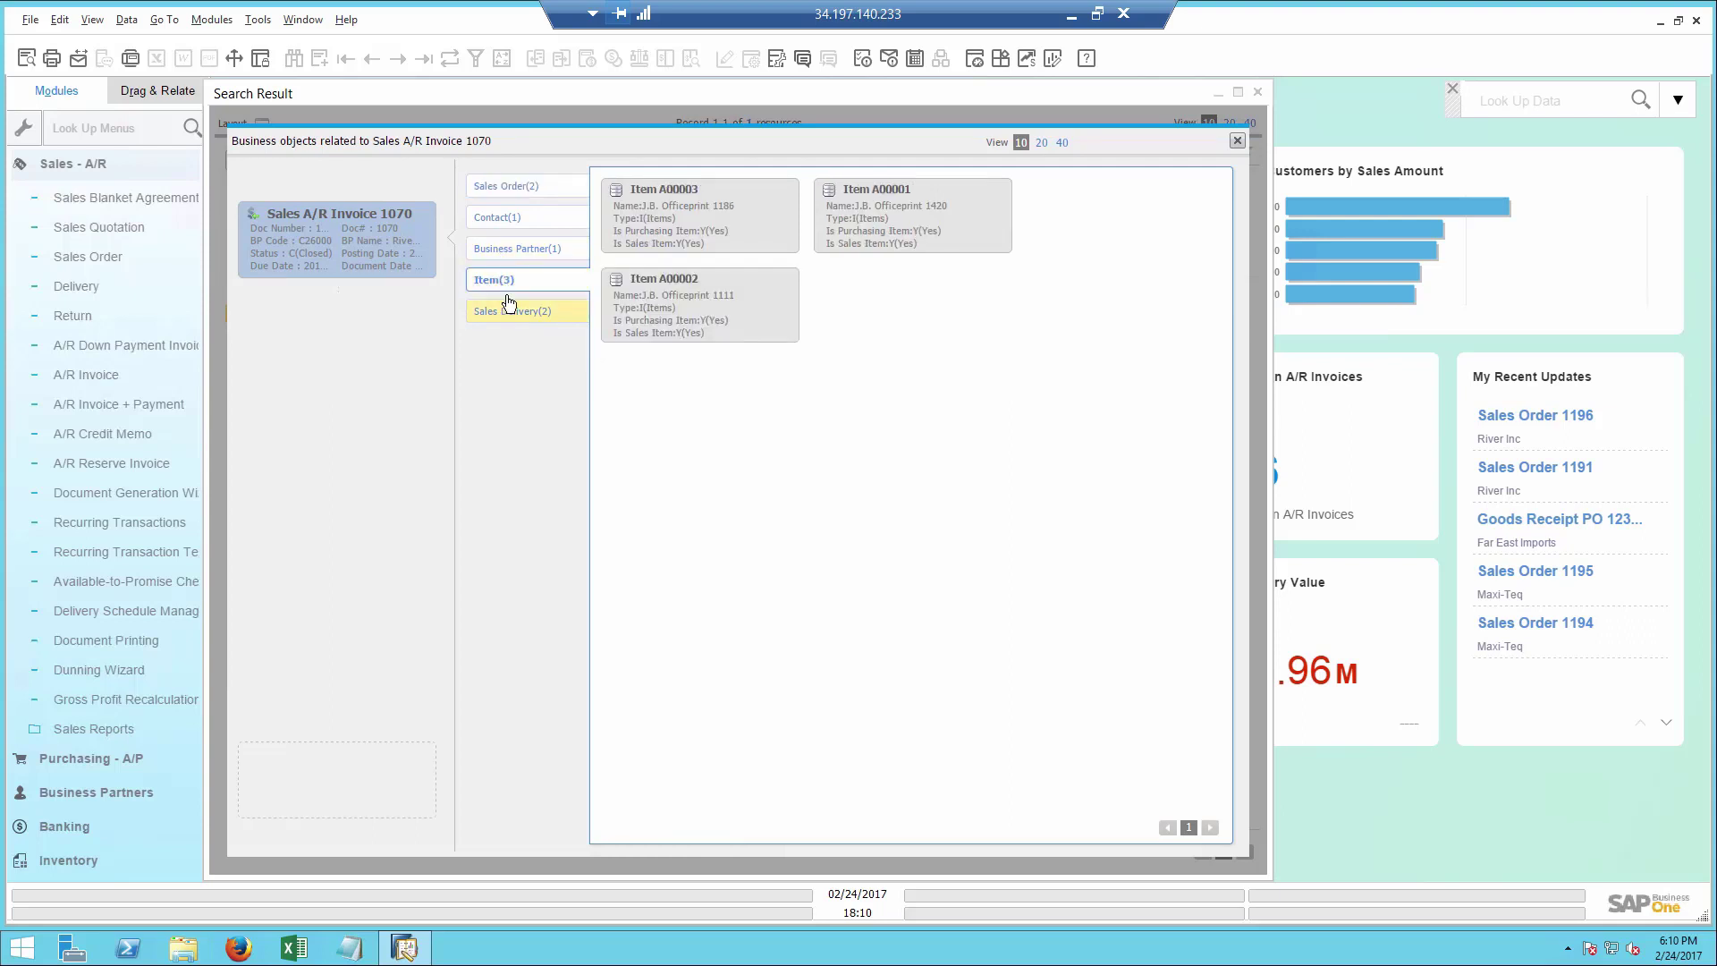
pyautogui.click(508, 304)
pyautogui.click(507, 186)
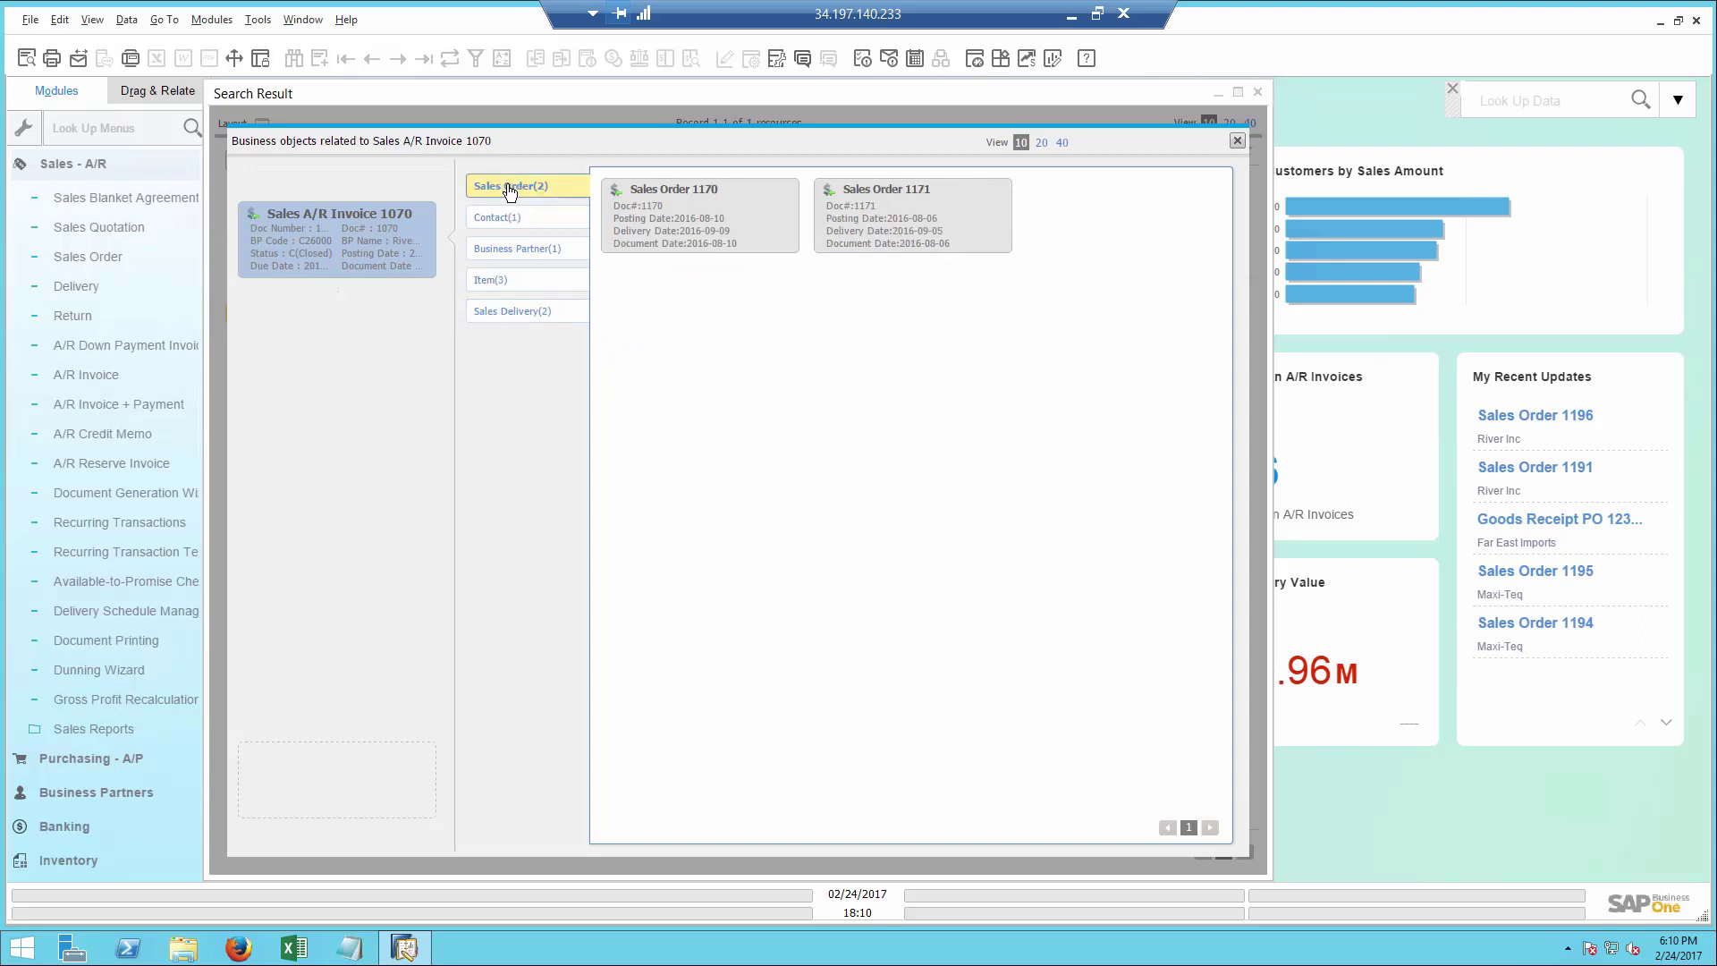
pyautogui.click(506, 249)
pyautogui.doubleClick(664, 231)
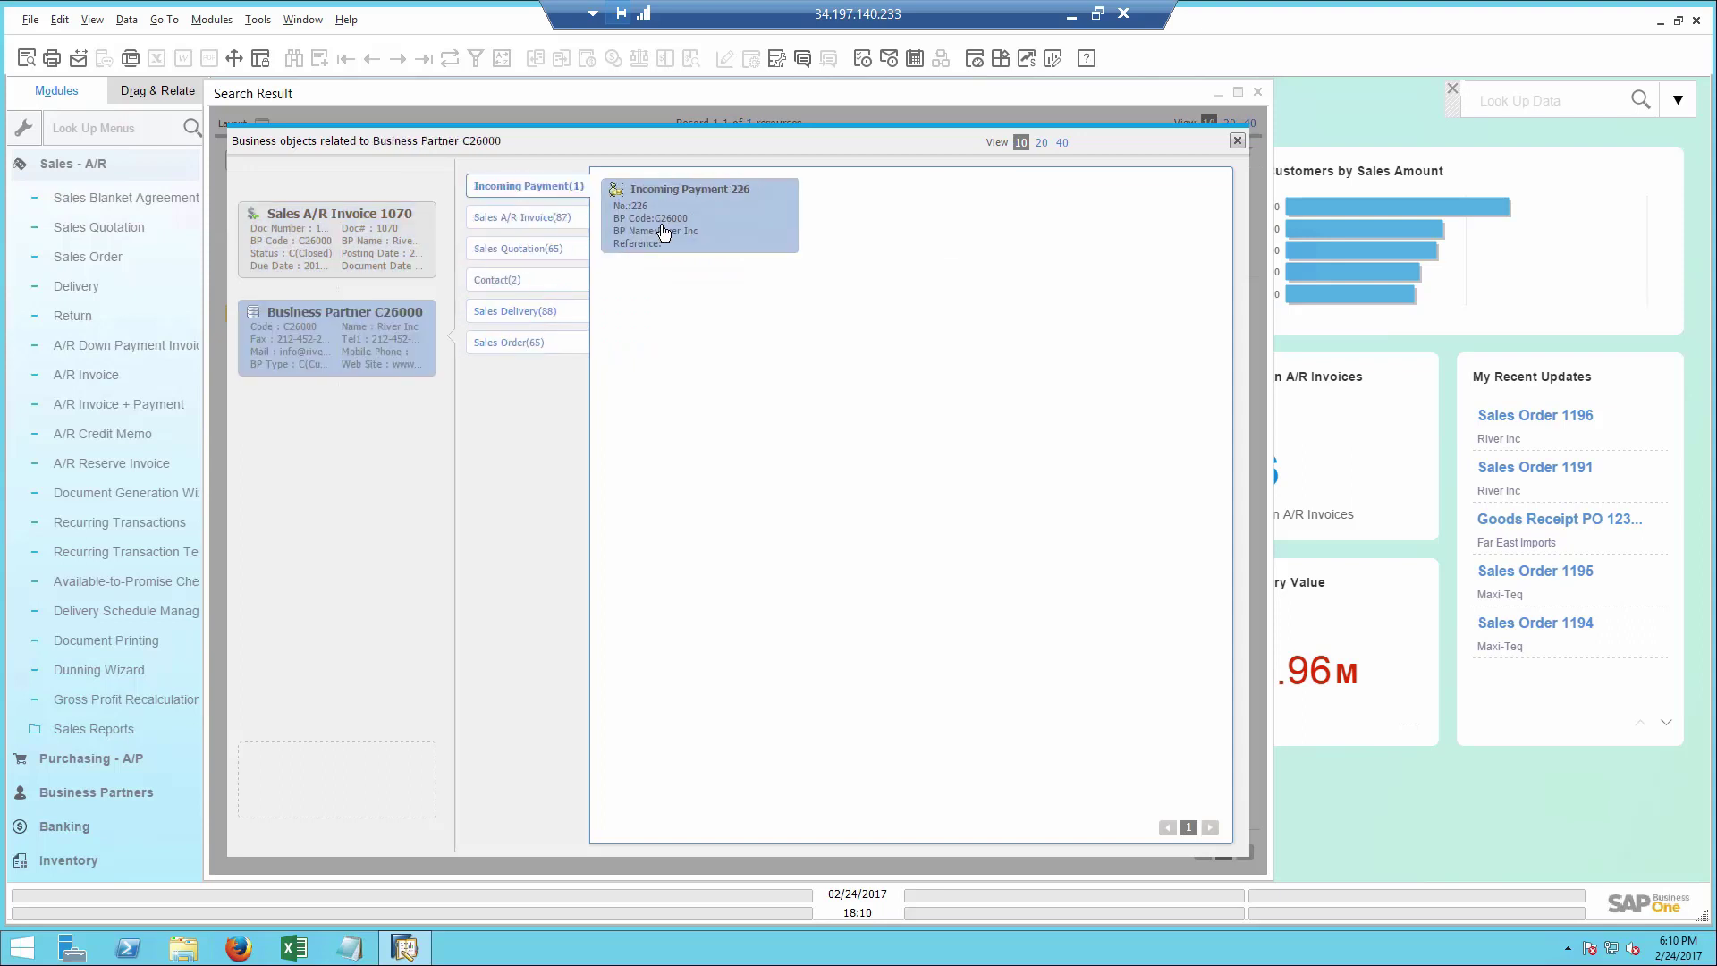
# Open the A/R invoice from the related objects and display its Relationship Map
pyautogui.doubleClick(357, 221)
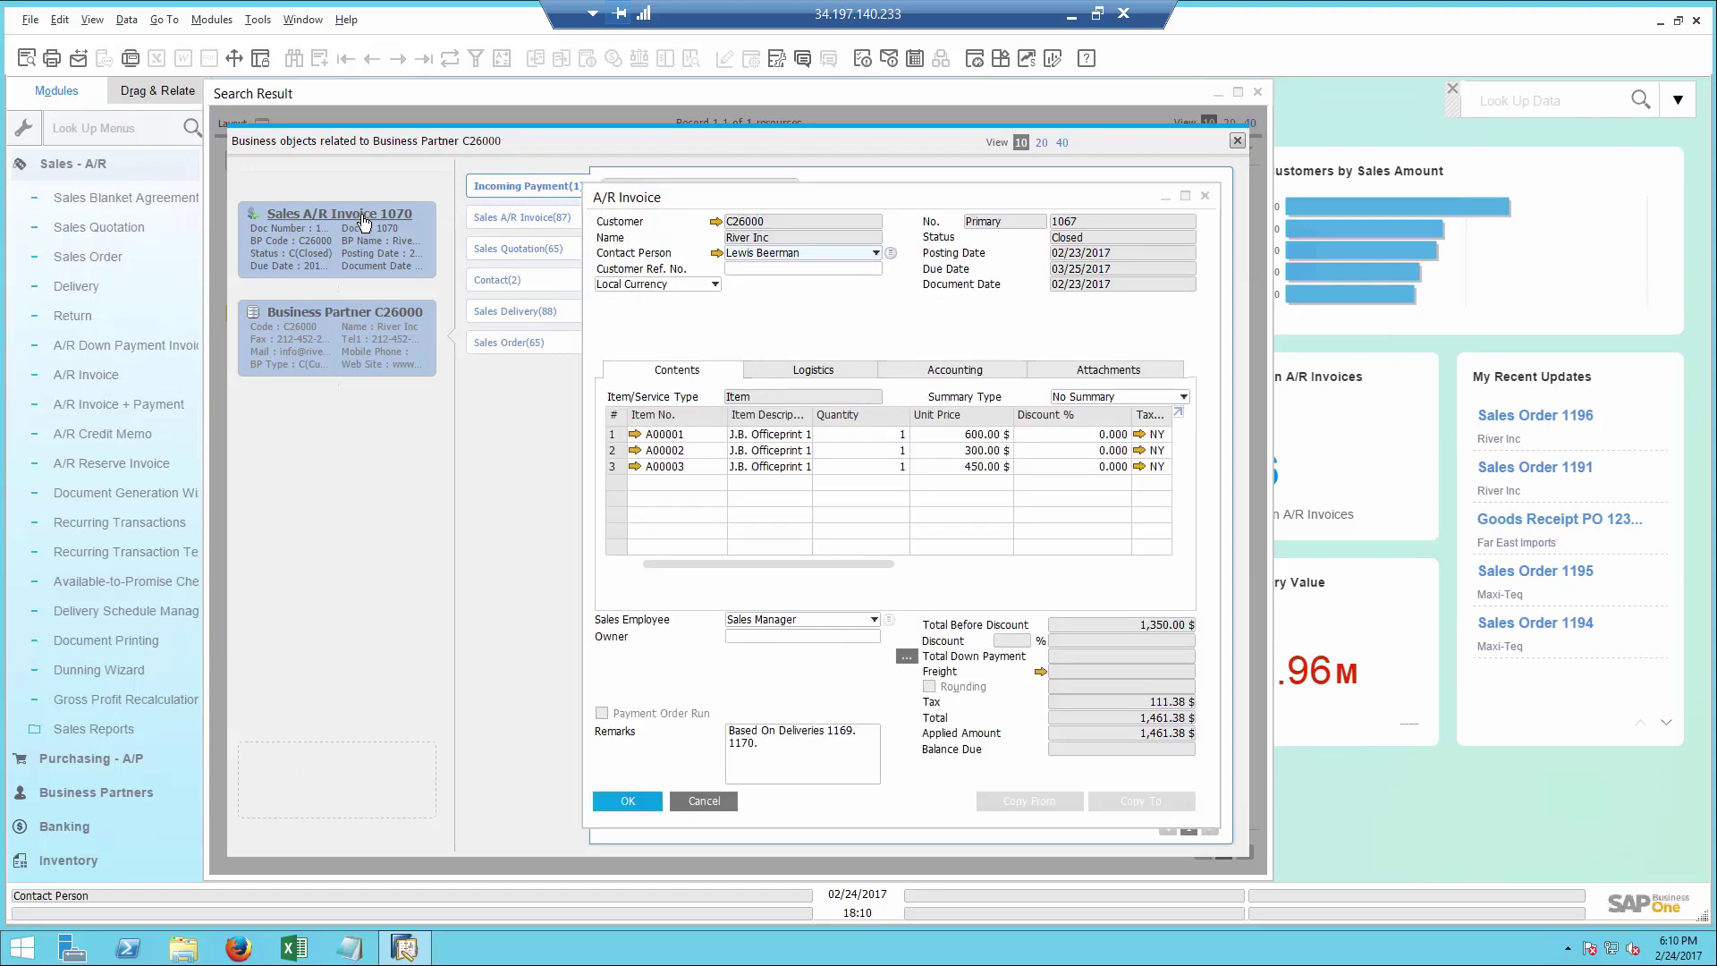
pyautogui.rightClick(803, 304)
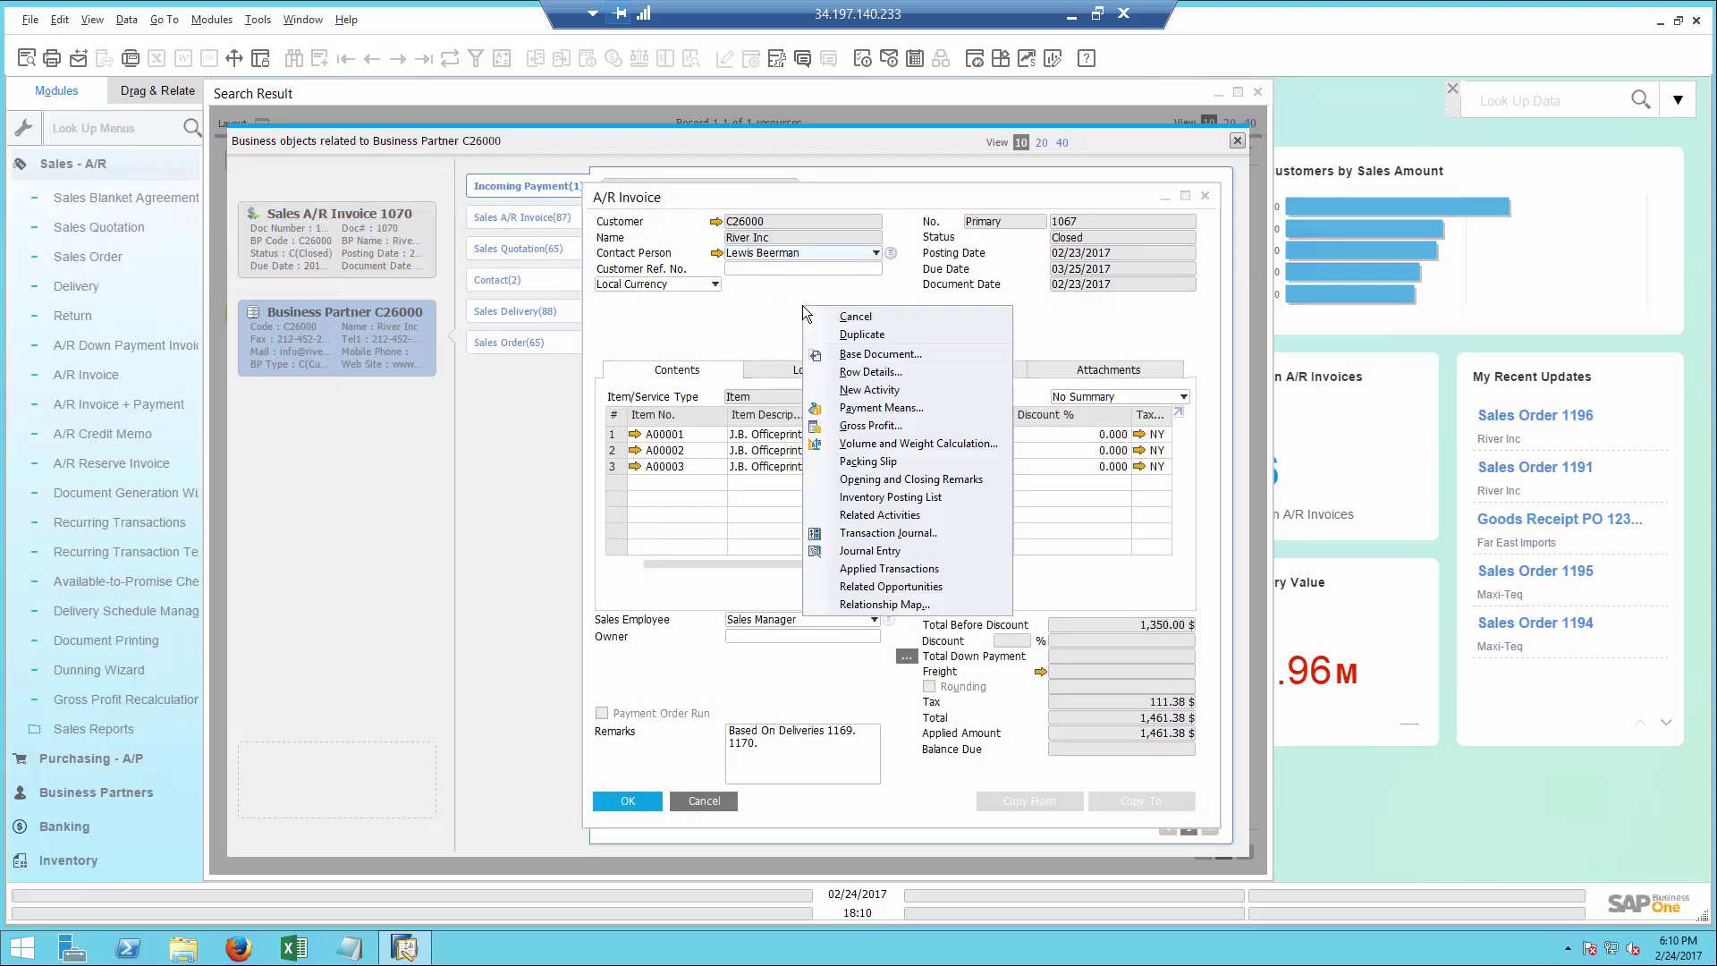
pyautogui.click(882, 601)
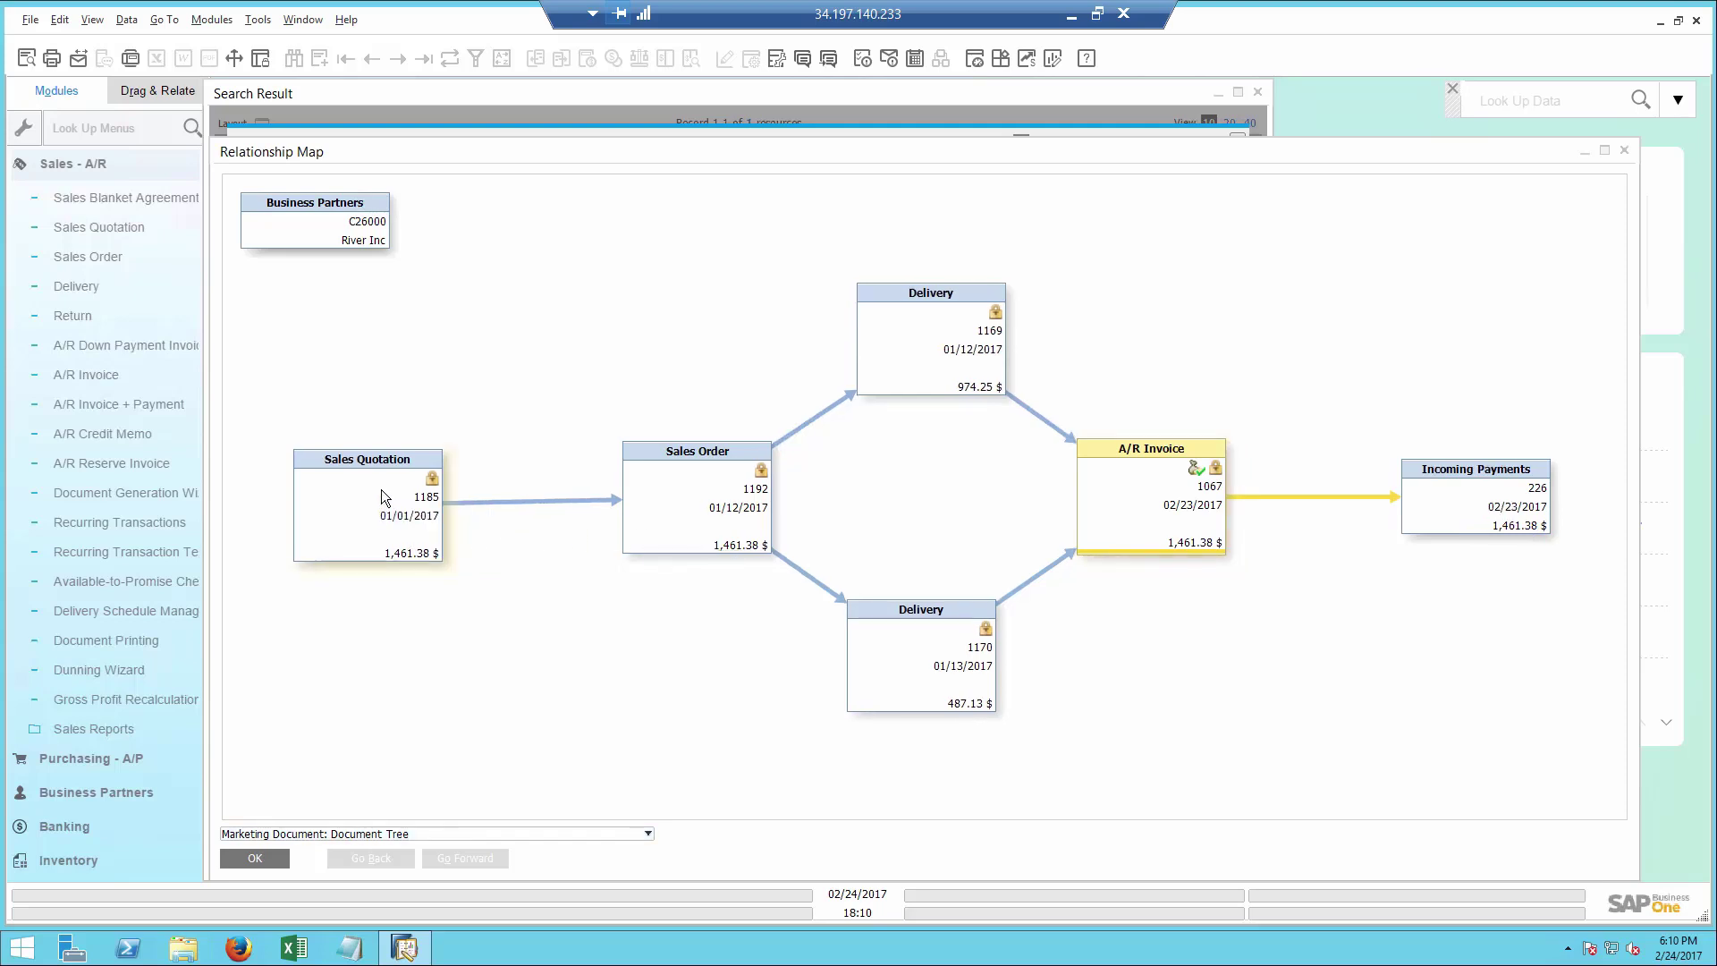
# Open the linked incoming payment, start an e-mail to its contact with an edited report attached, and close all windows without sending
pyautogui.doubleClick(1468, 503)
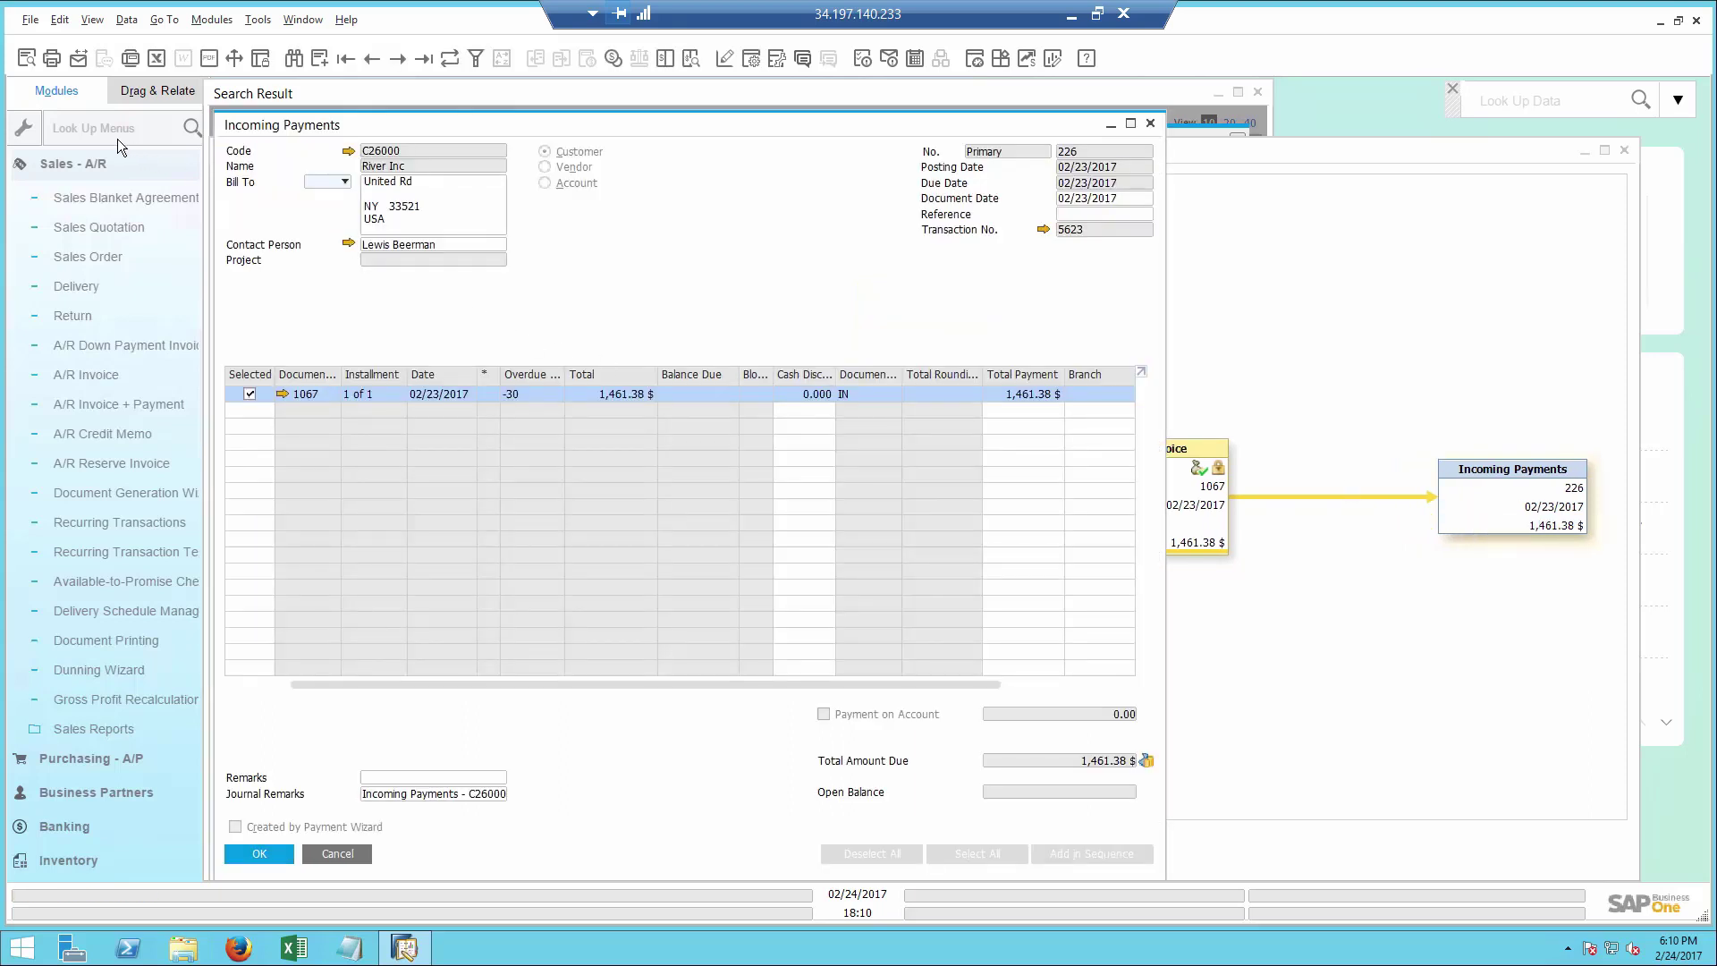
pyautogui.click(75, 66)
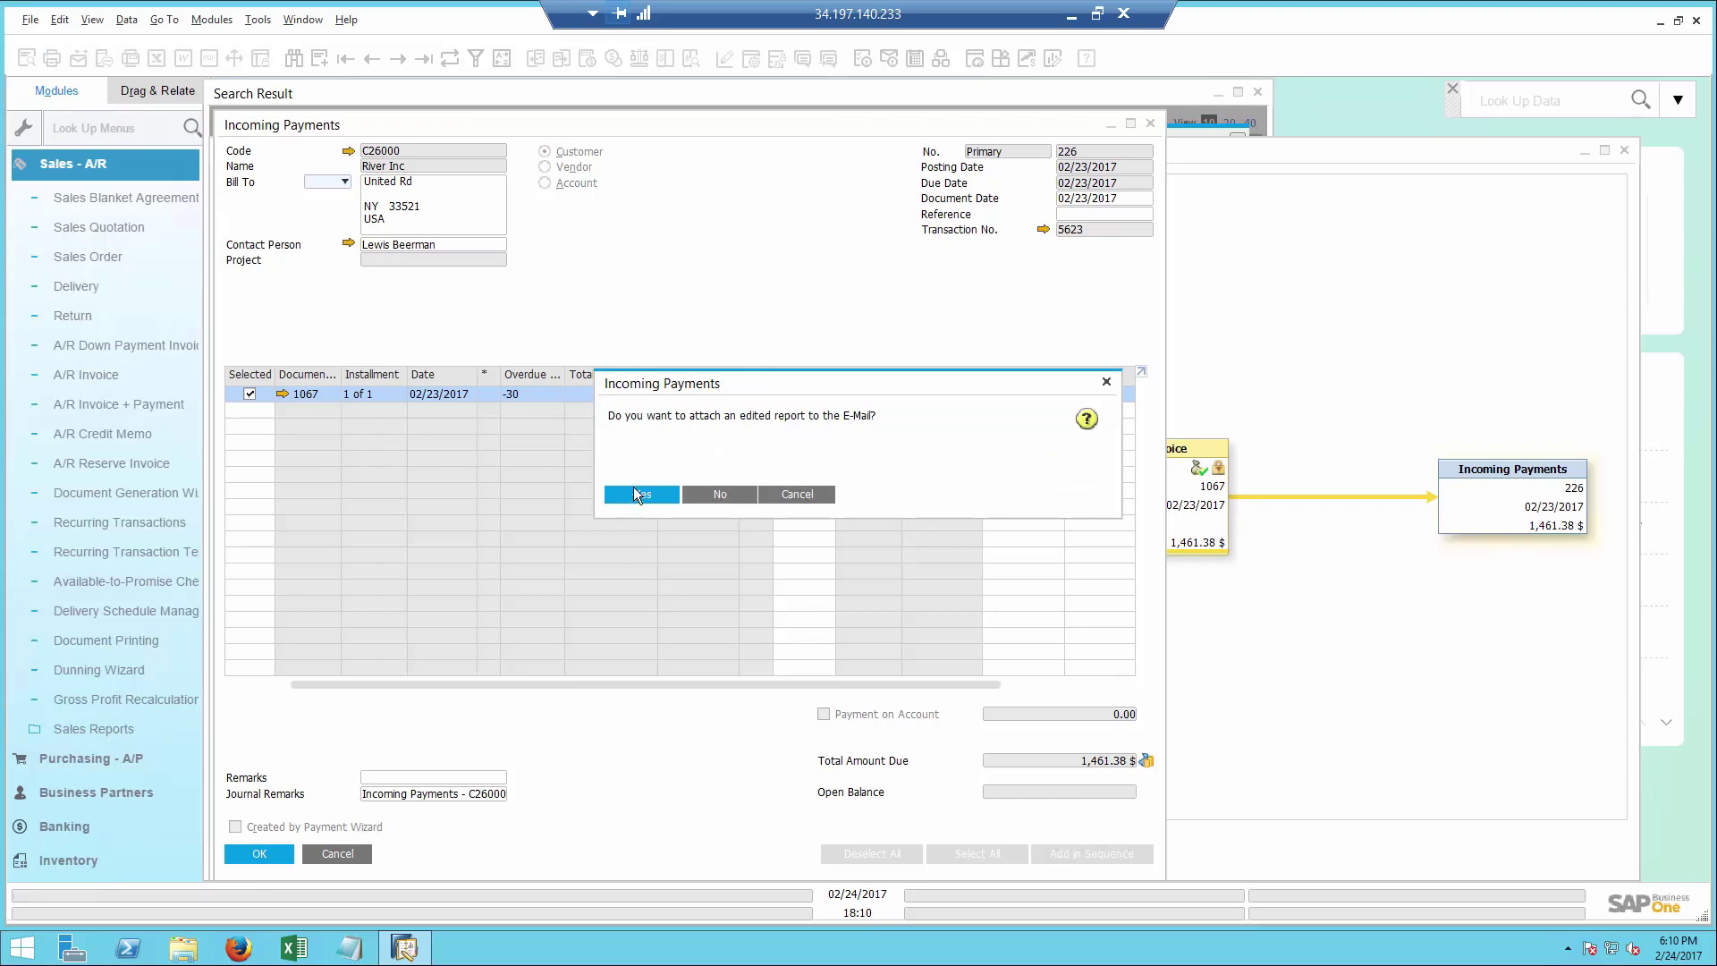
pyautogui.click(637, 491)
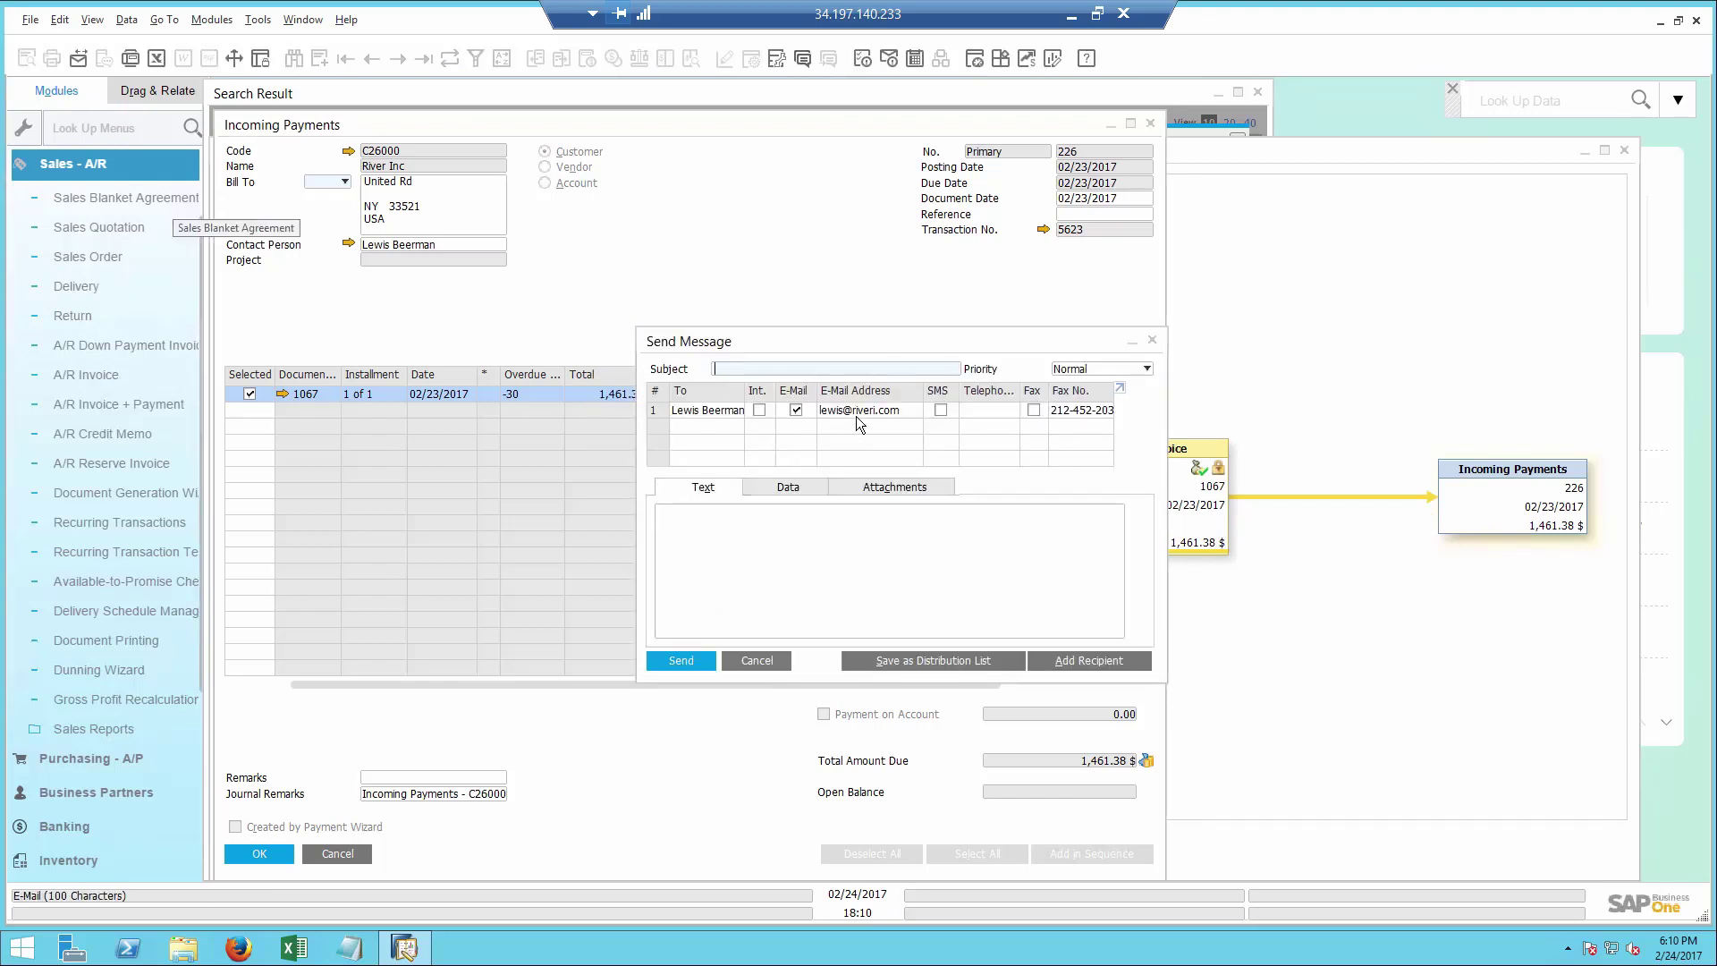
pyautogui.click(302, 19)
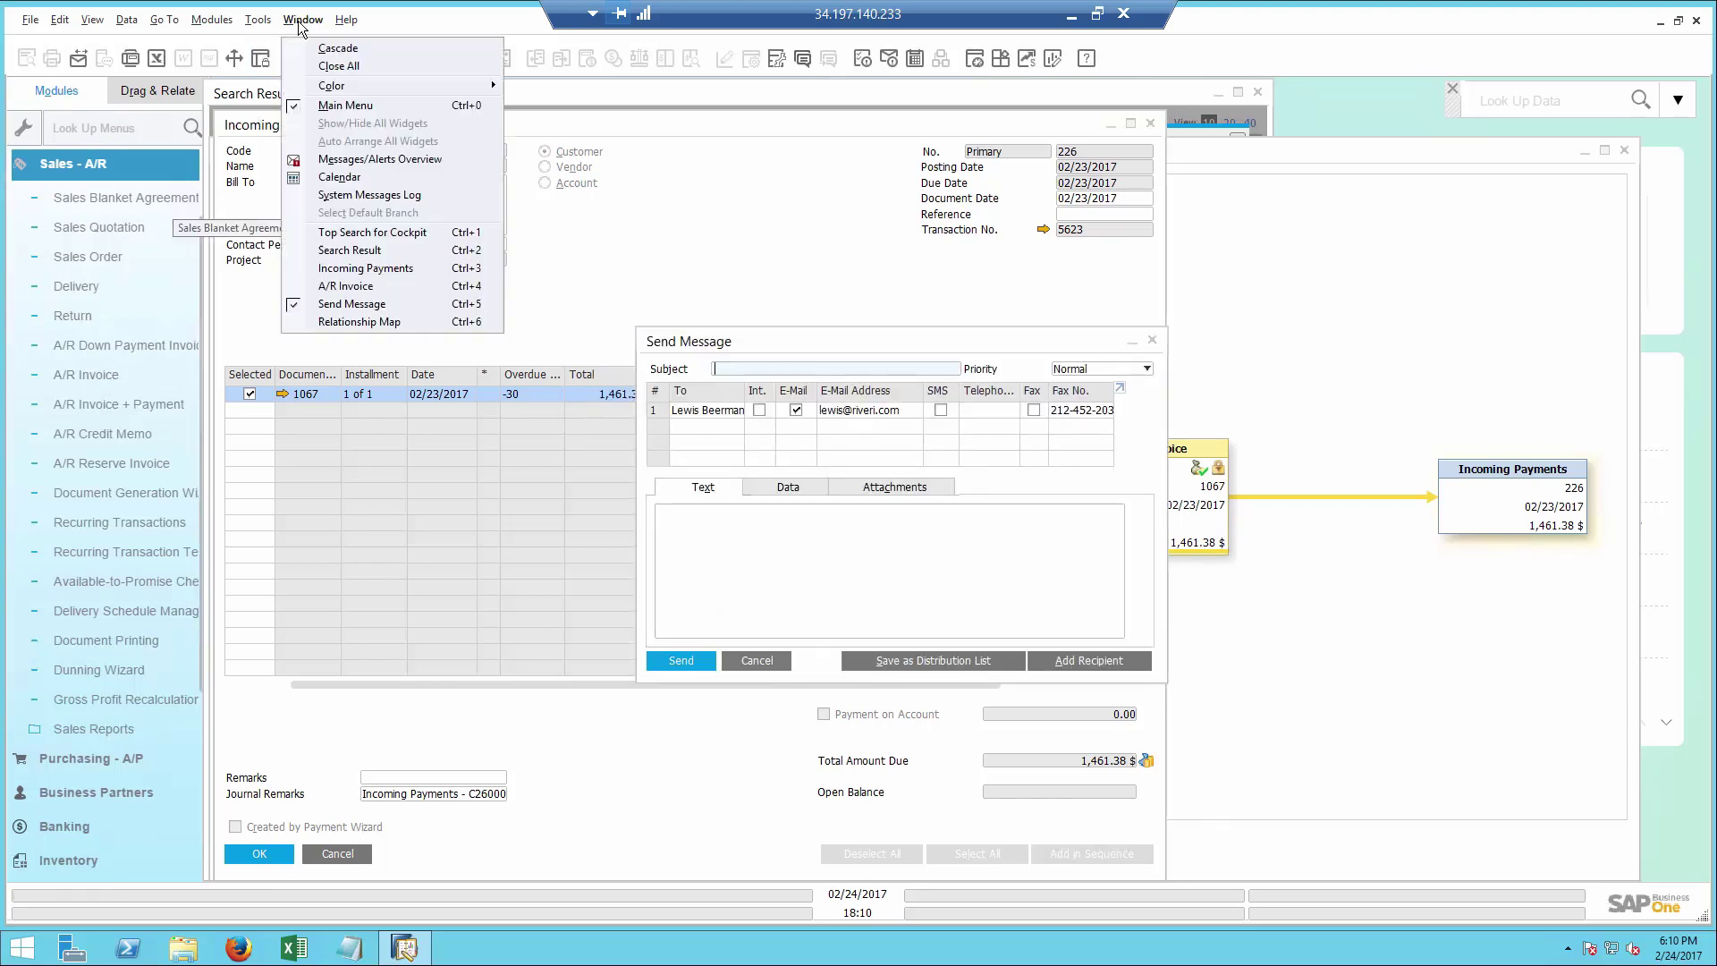
pyautogui.click(324, 70)
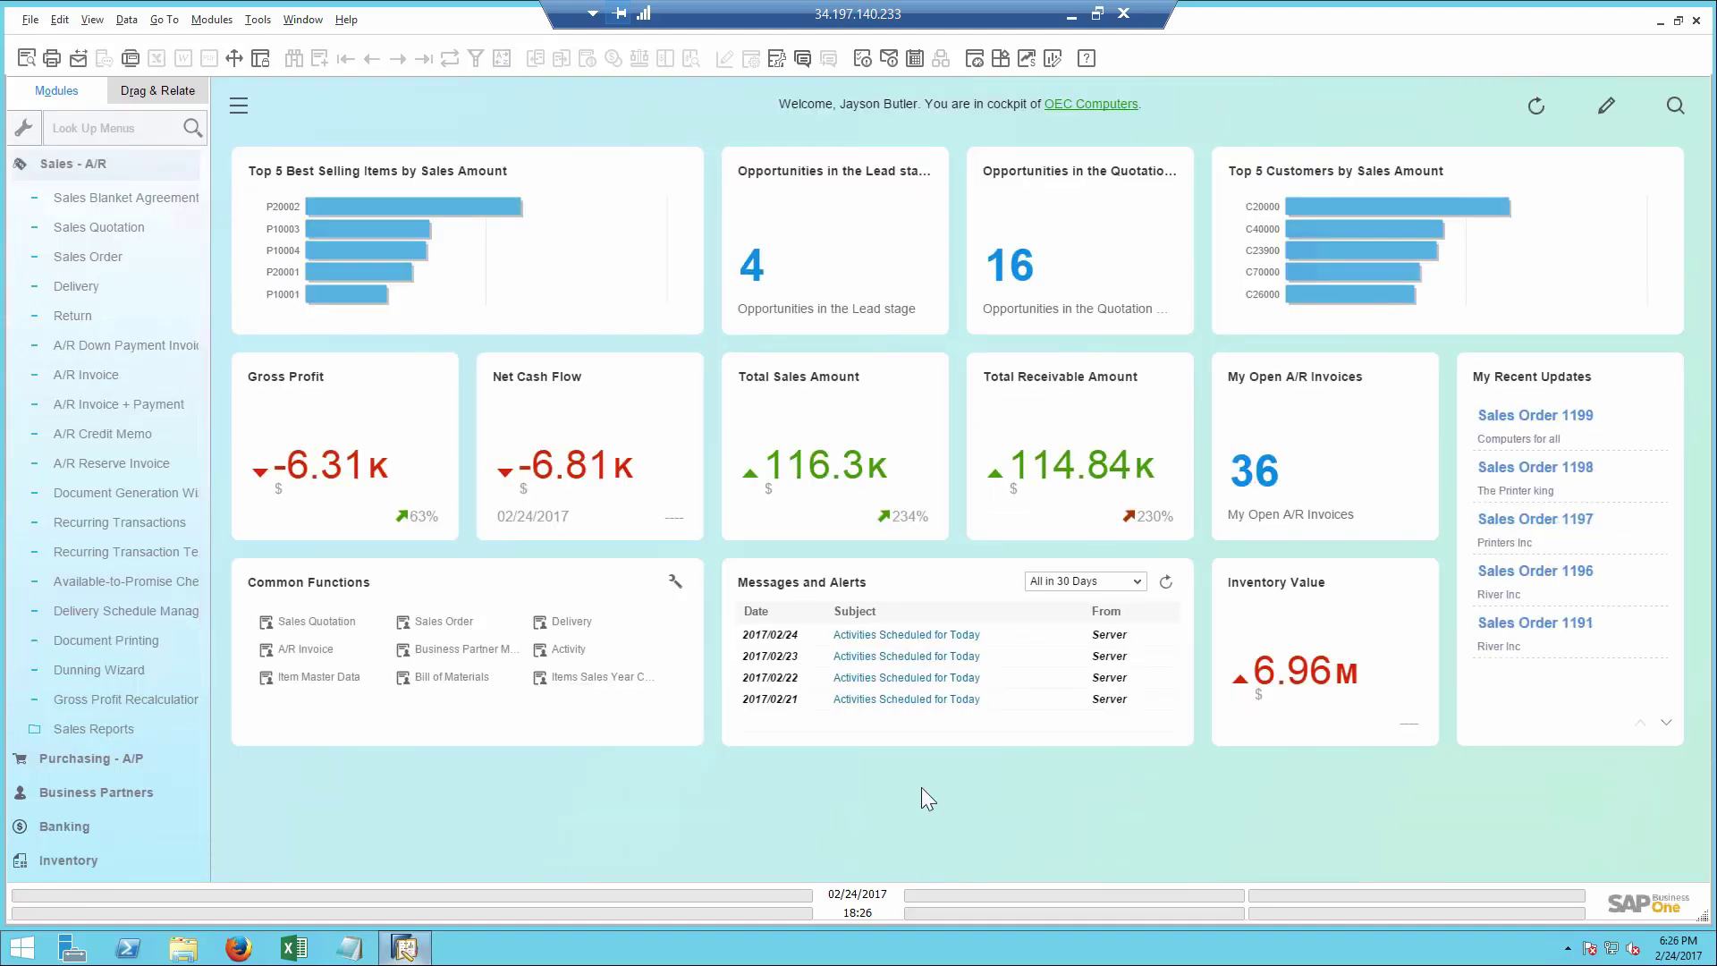
# Collapse the Sales - A/R module, open the Cash Flow Forecast, and extend the forecast period to 08/29/2017
pyautogui.click(139, 173)
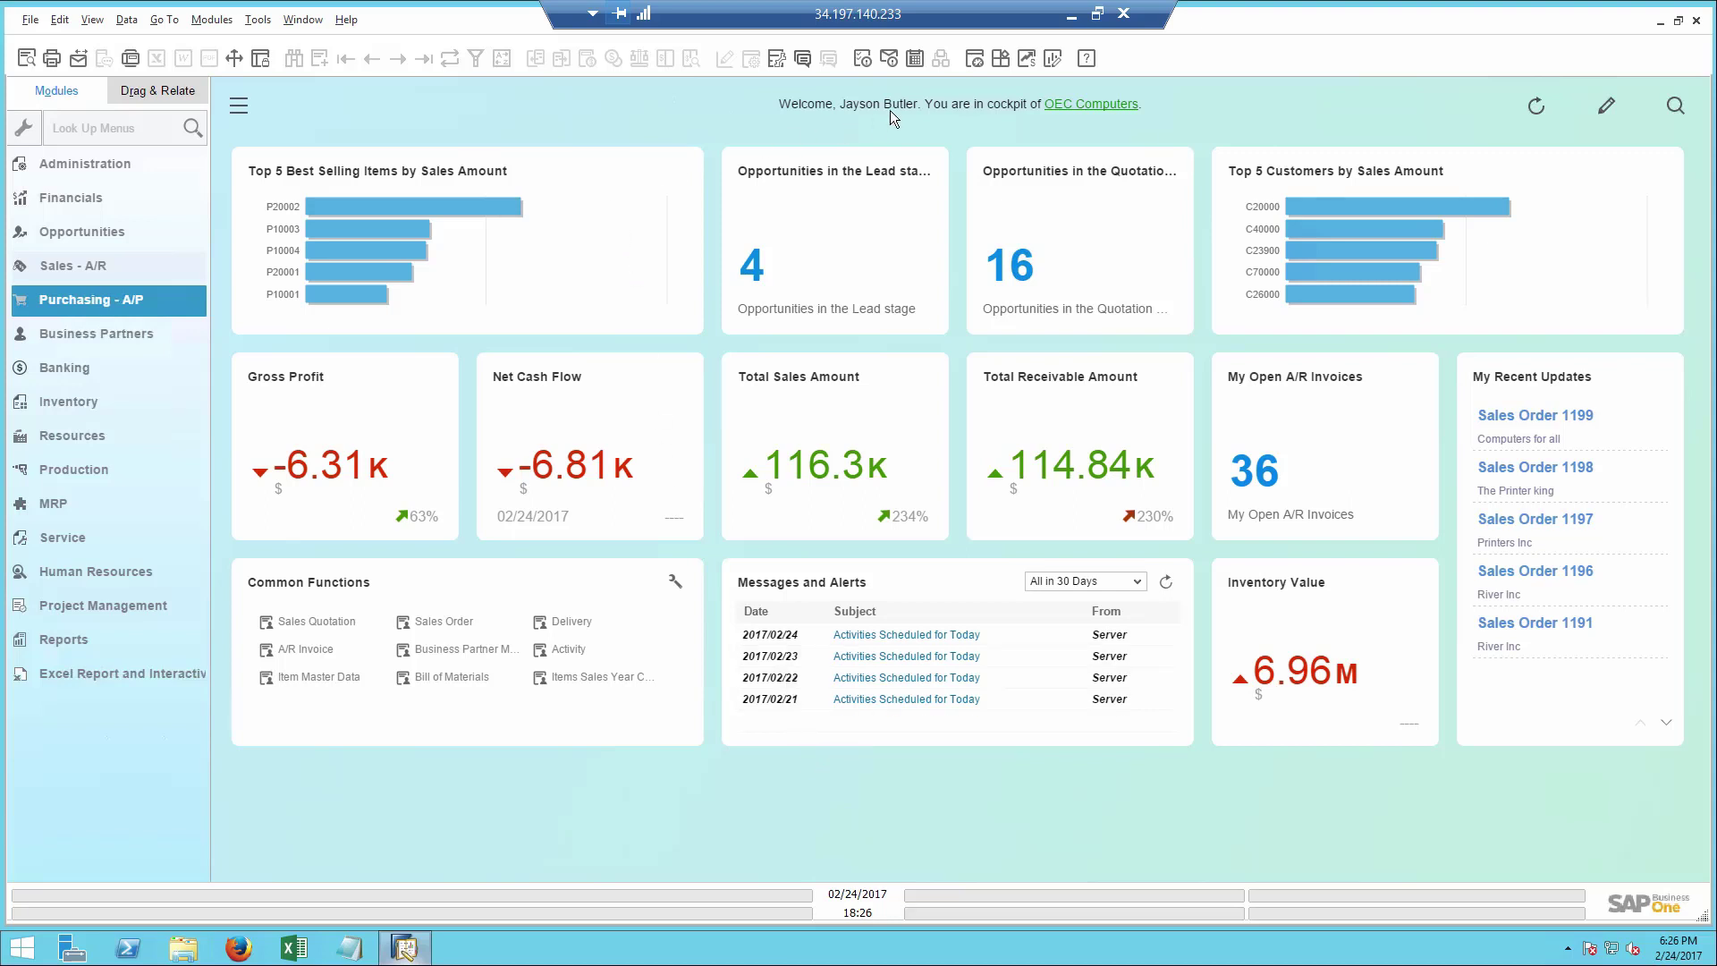
pyautogui.click(1027, 60)
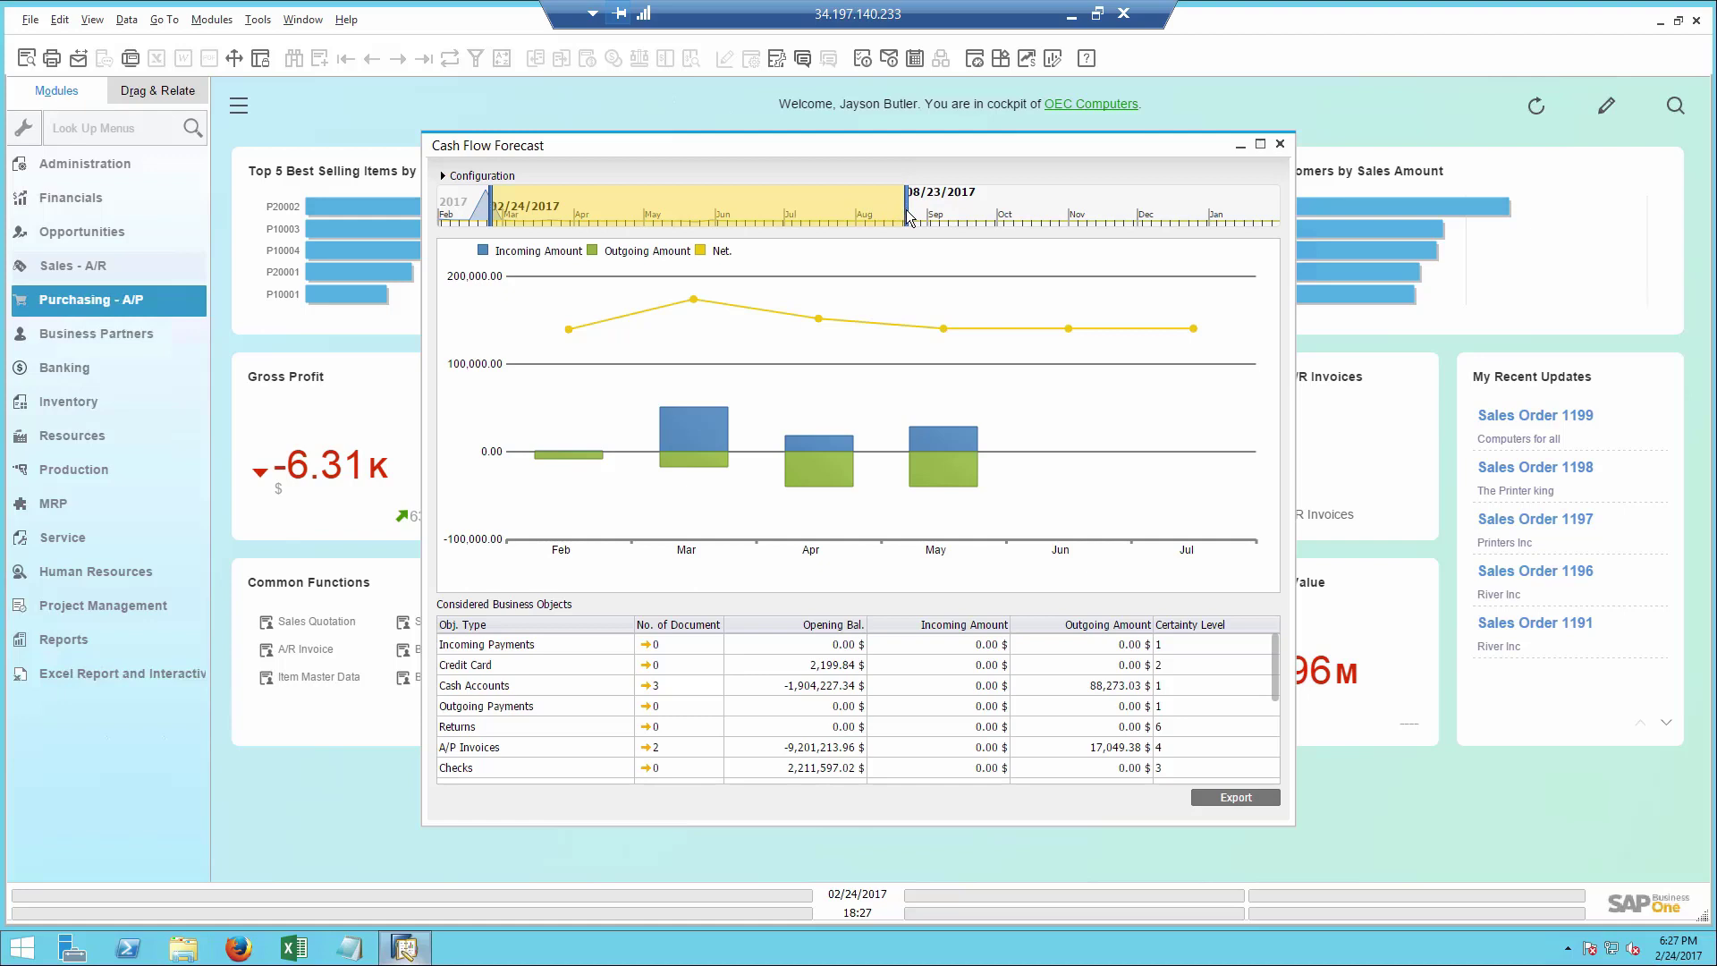
pyautogui.moveTo(906, 212); pyautogui.dragTo(921, 215)
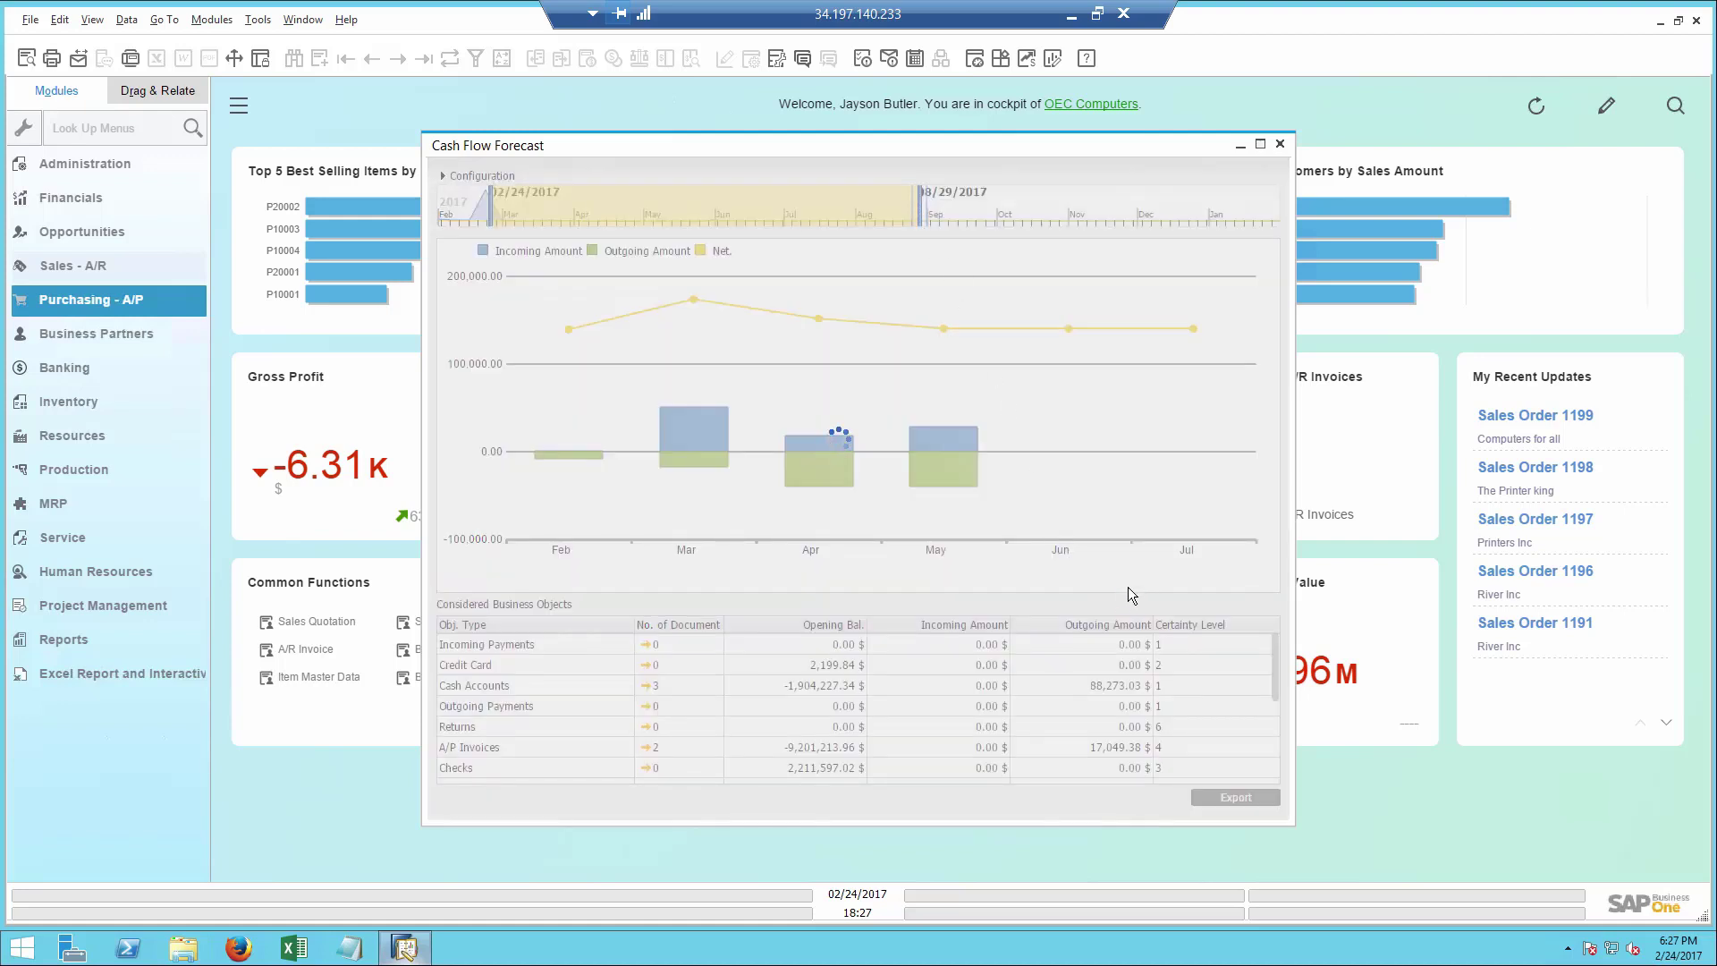
# Look through the forecast's considered business objects and examine the document details behind the March amounts
pyautogui.moveTo(1279, 657); pyautogui.dragTo(1284, 750)
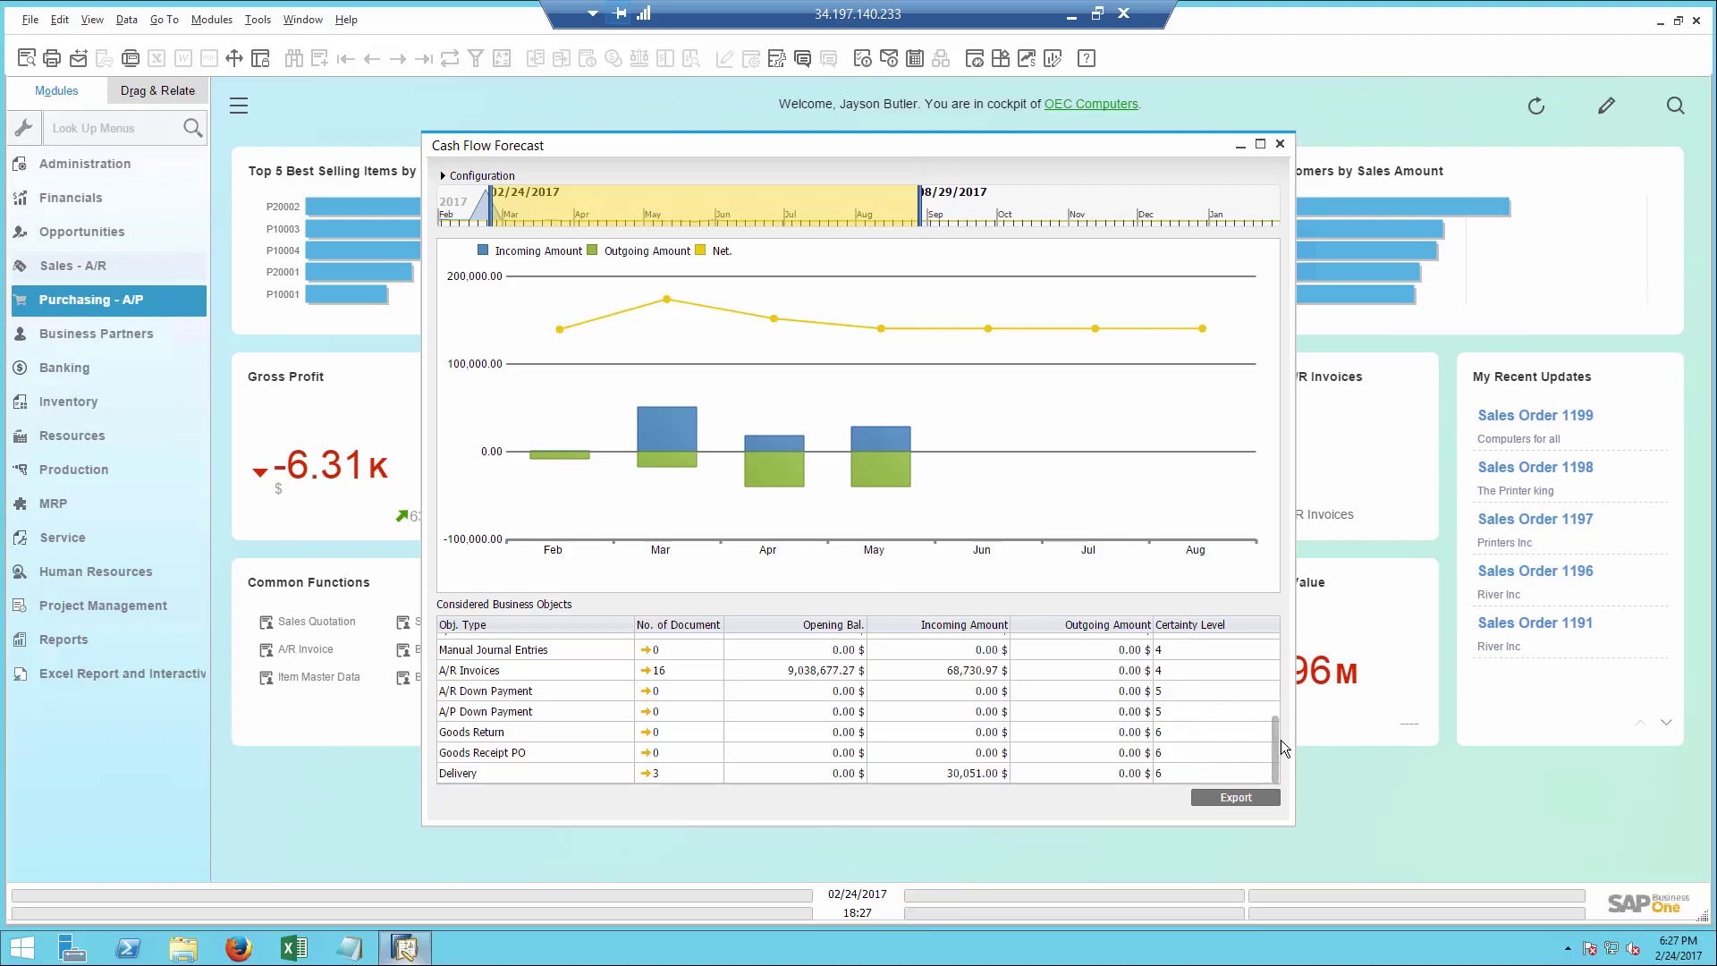
pyautogui.moveTo(1276, 741); pyautogui.dragTo(1275, 652)
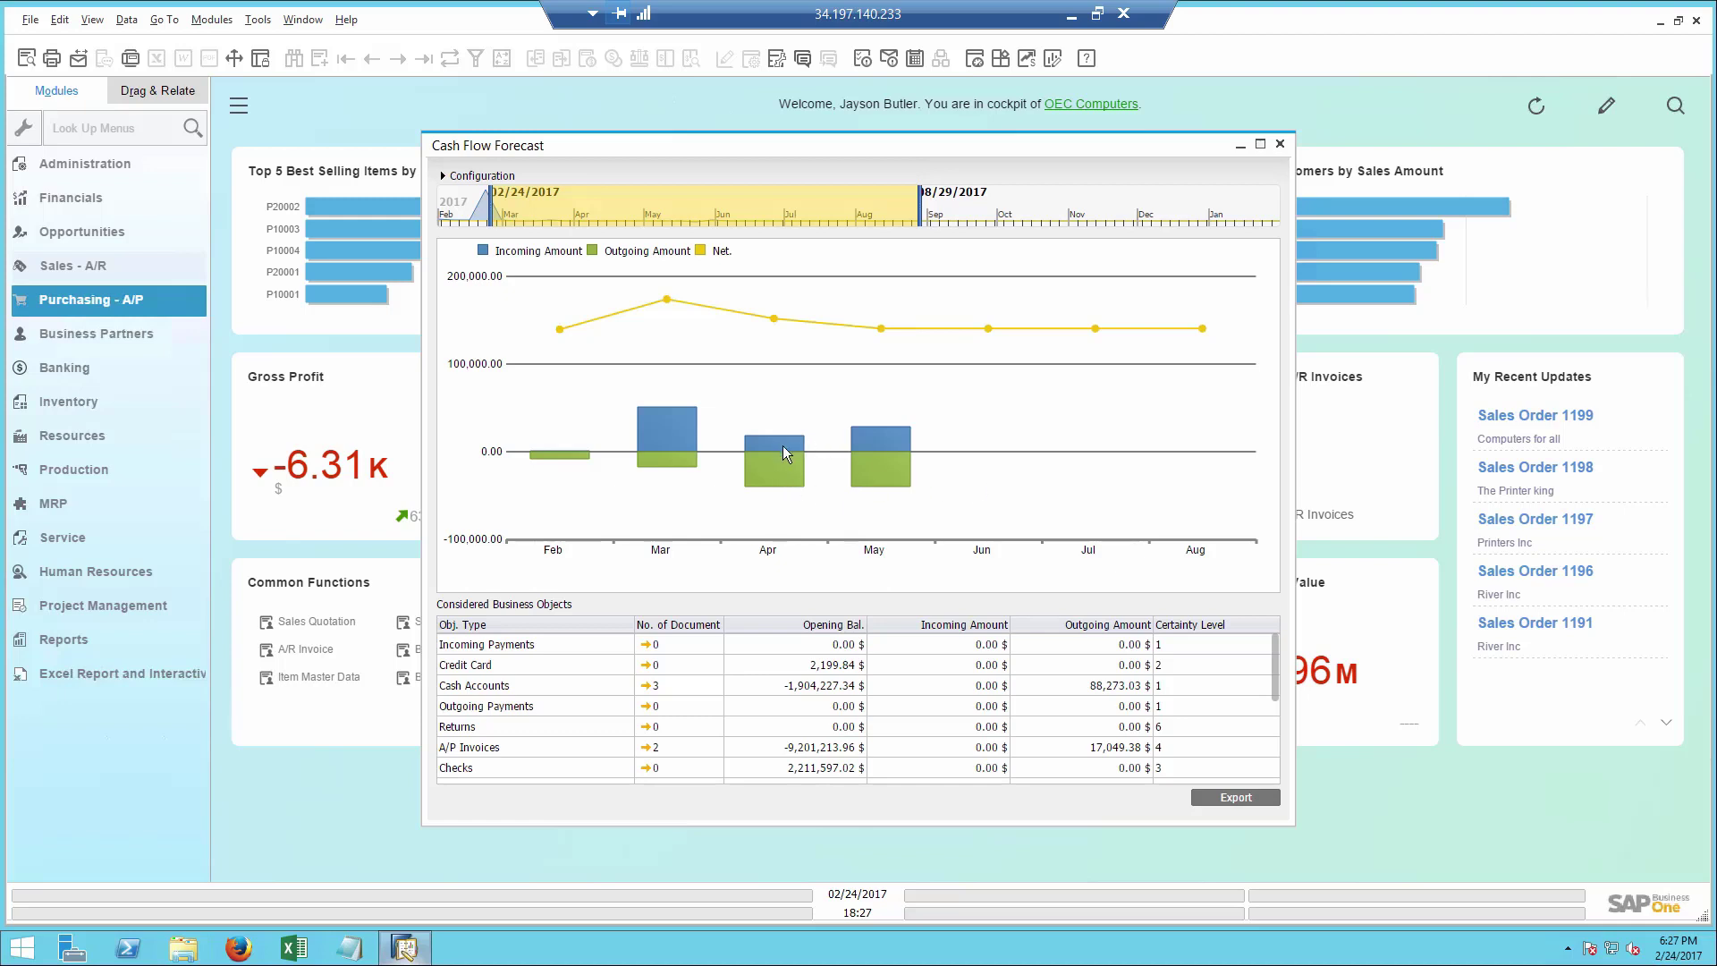
pyautogui.click(651, 424)
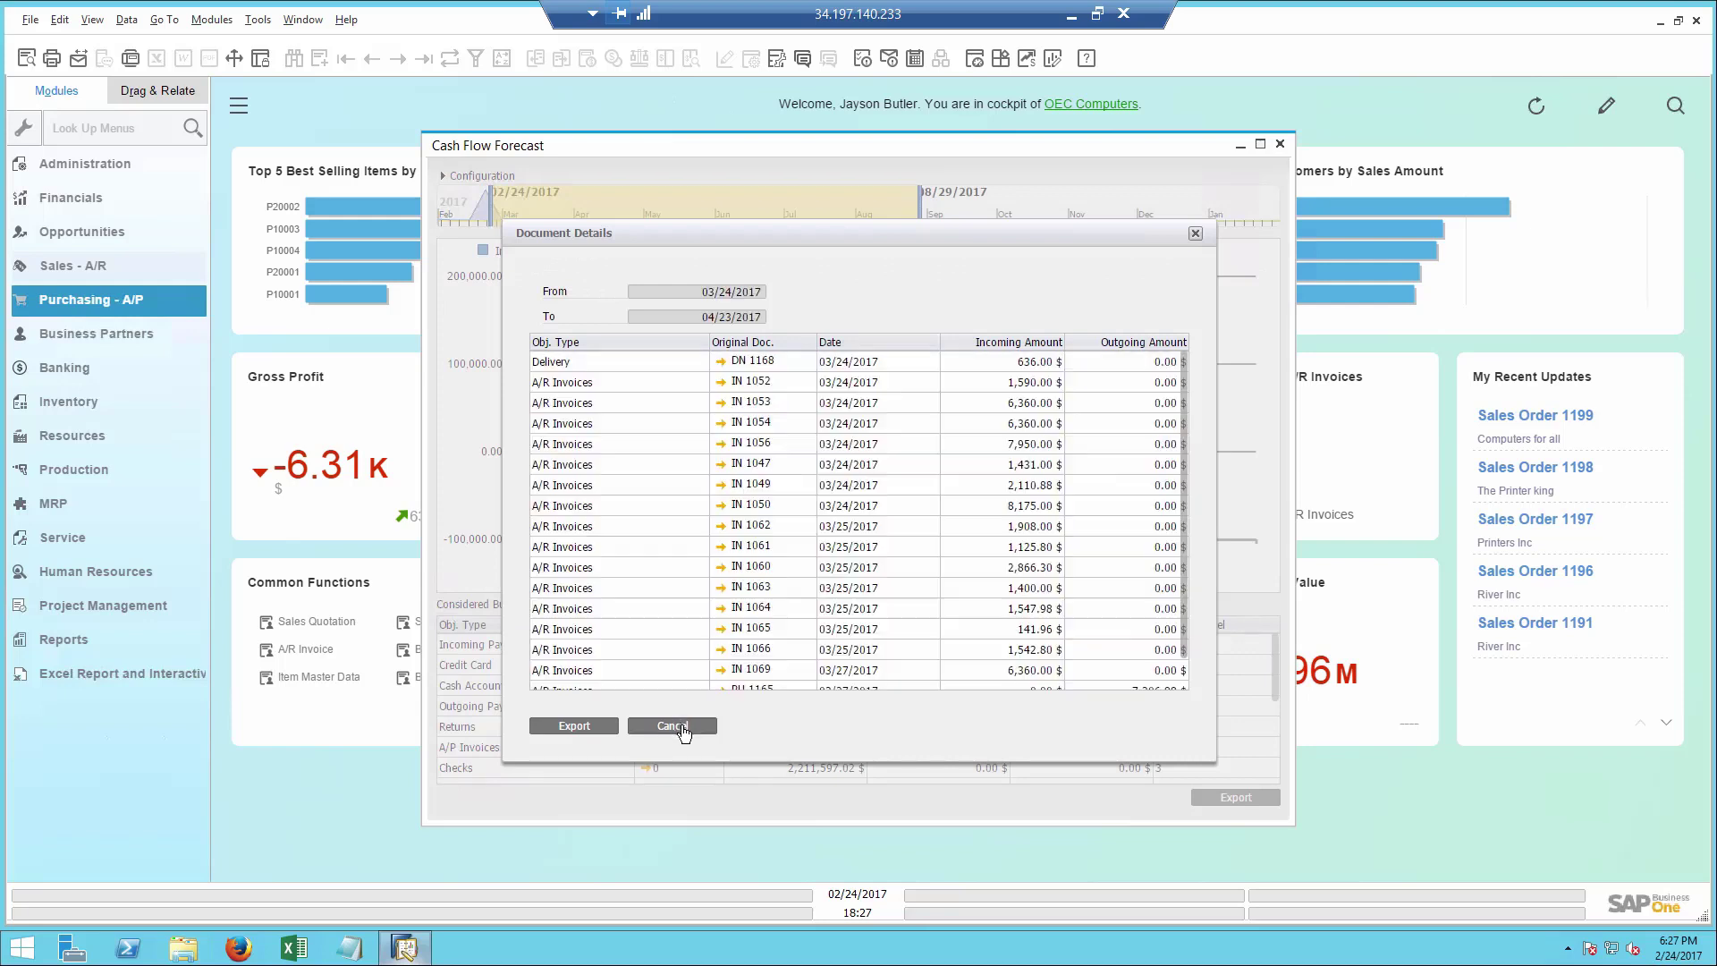
pyautogui.click(673, 726)
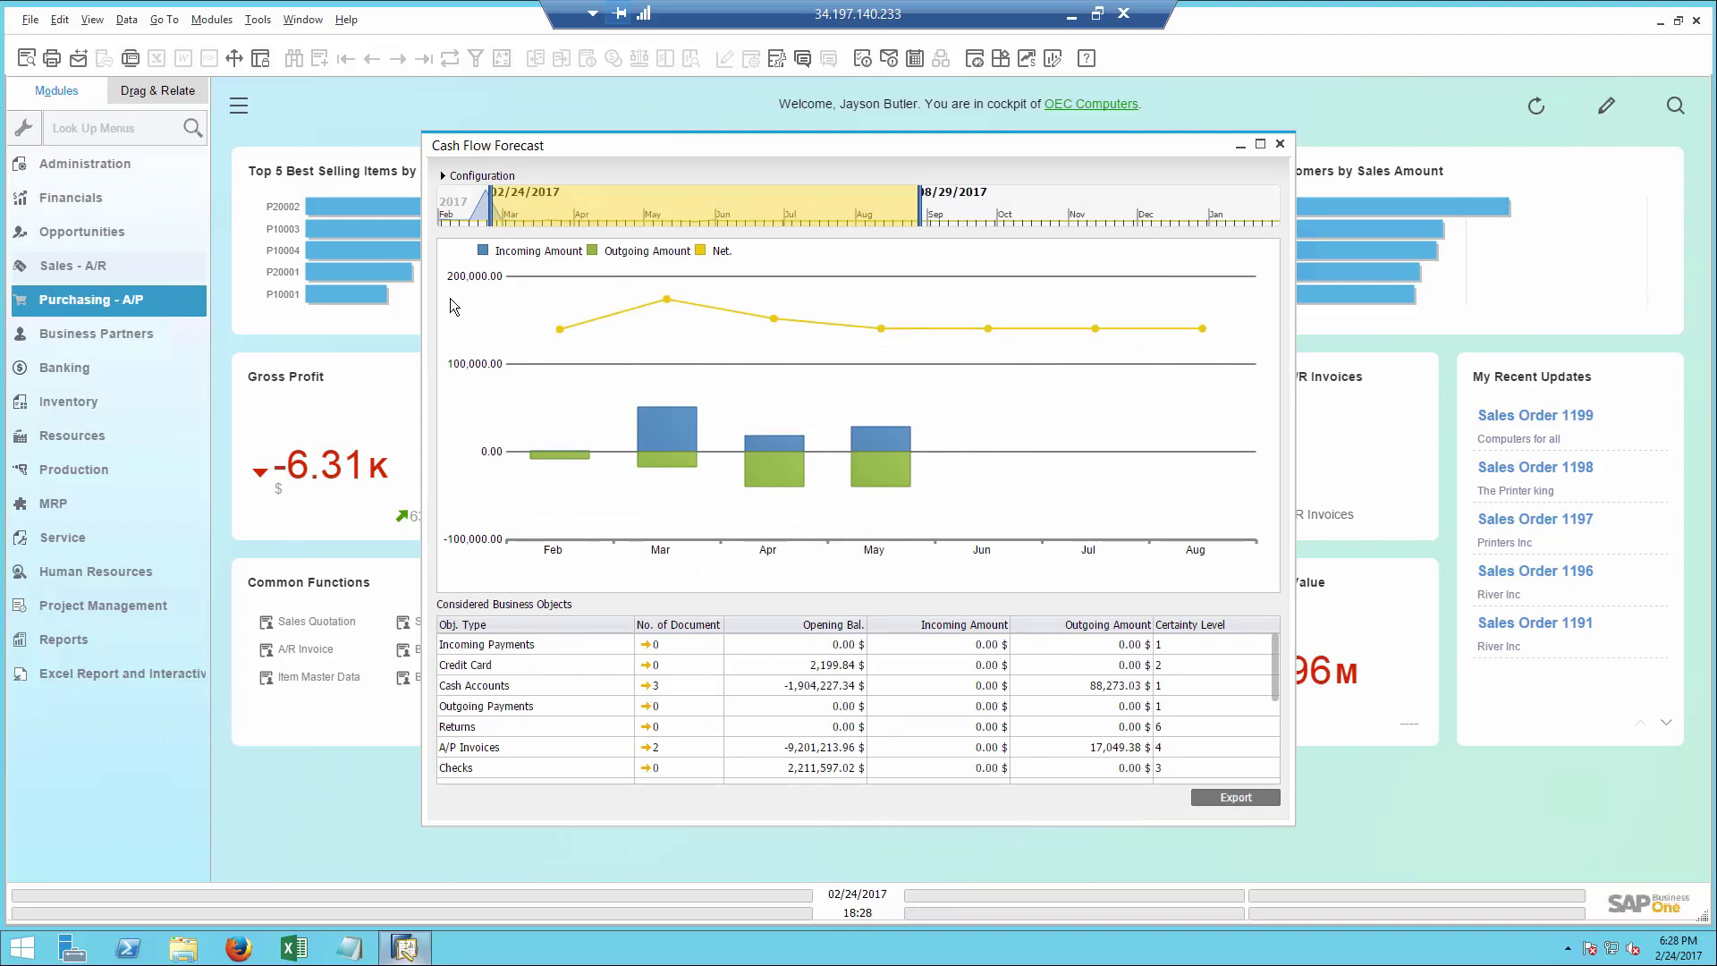
# Show the forecast configuration, set the certainty level to its lowest, examine June's document details, and close the Cash Flow Forecast
pyautogui.click(442, 177)
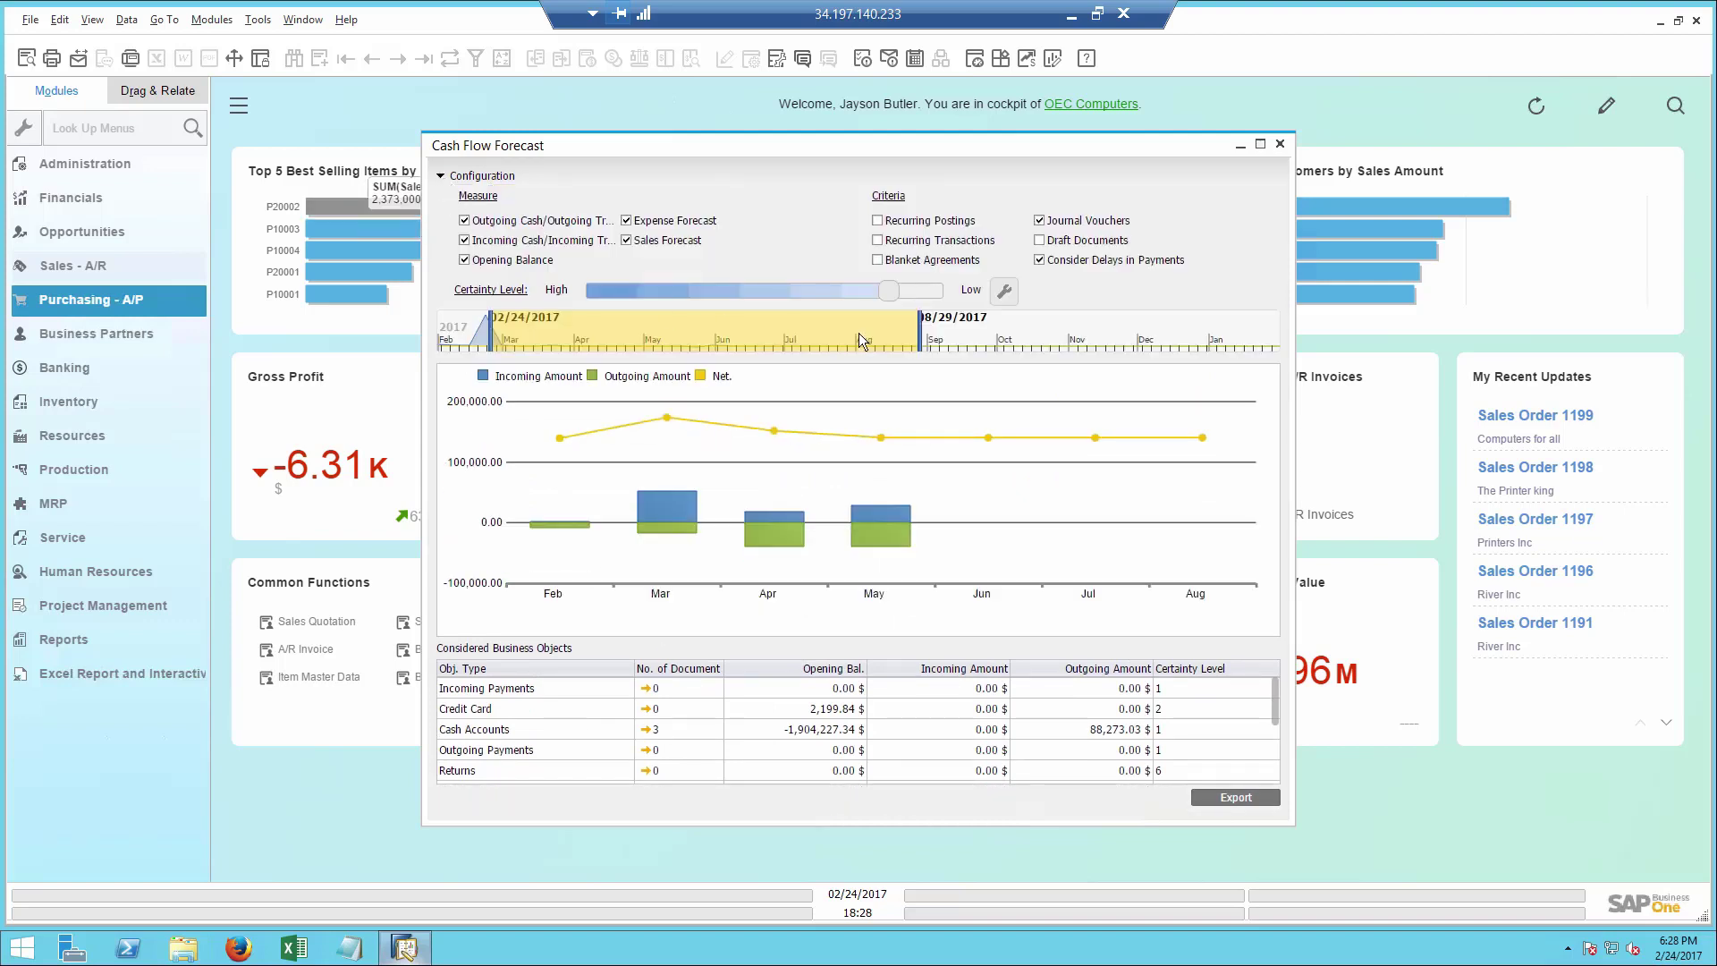
pyautogui.click(921, 295)
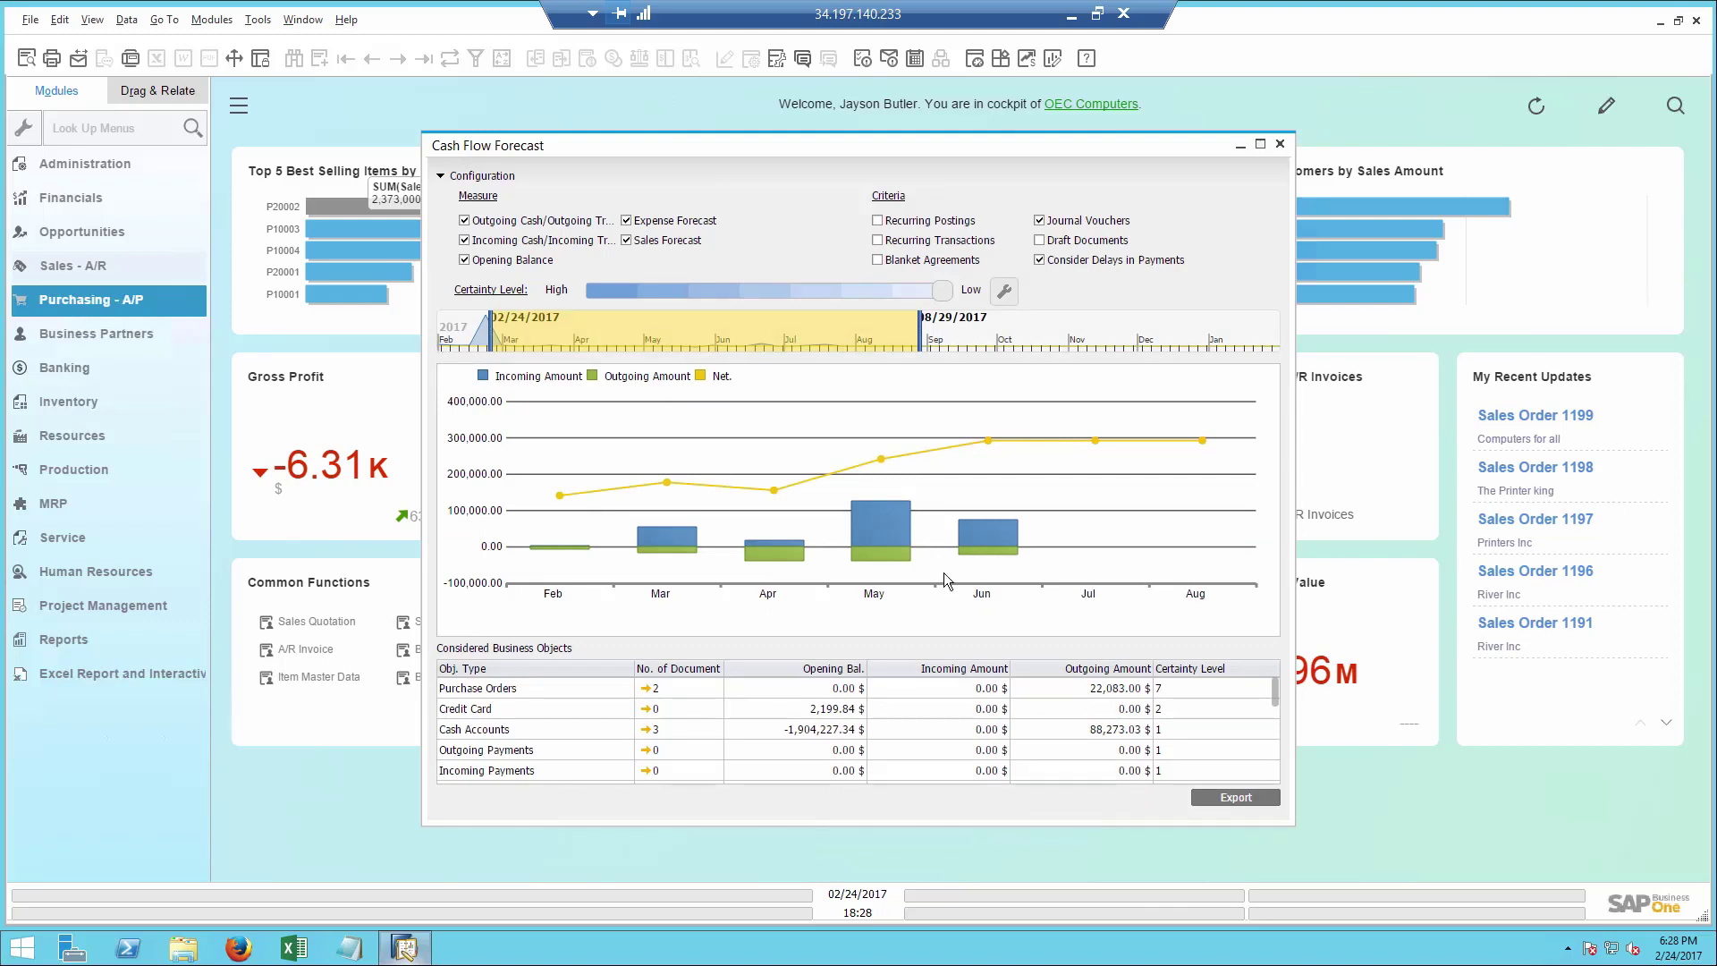
pyautogui.doubleClick(977, 539)
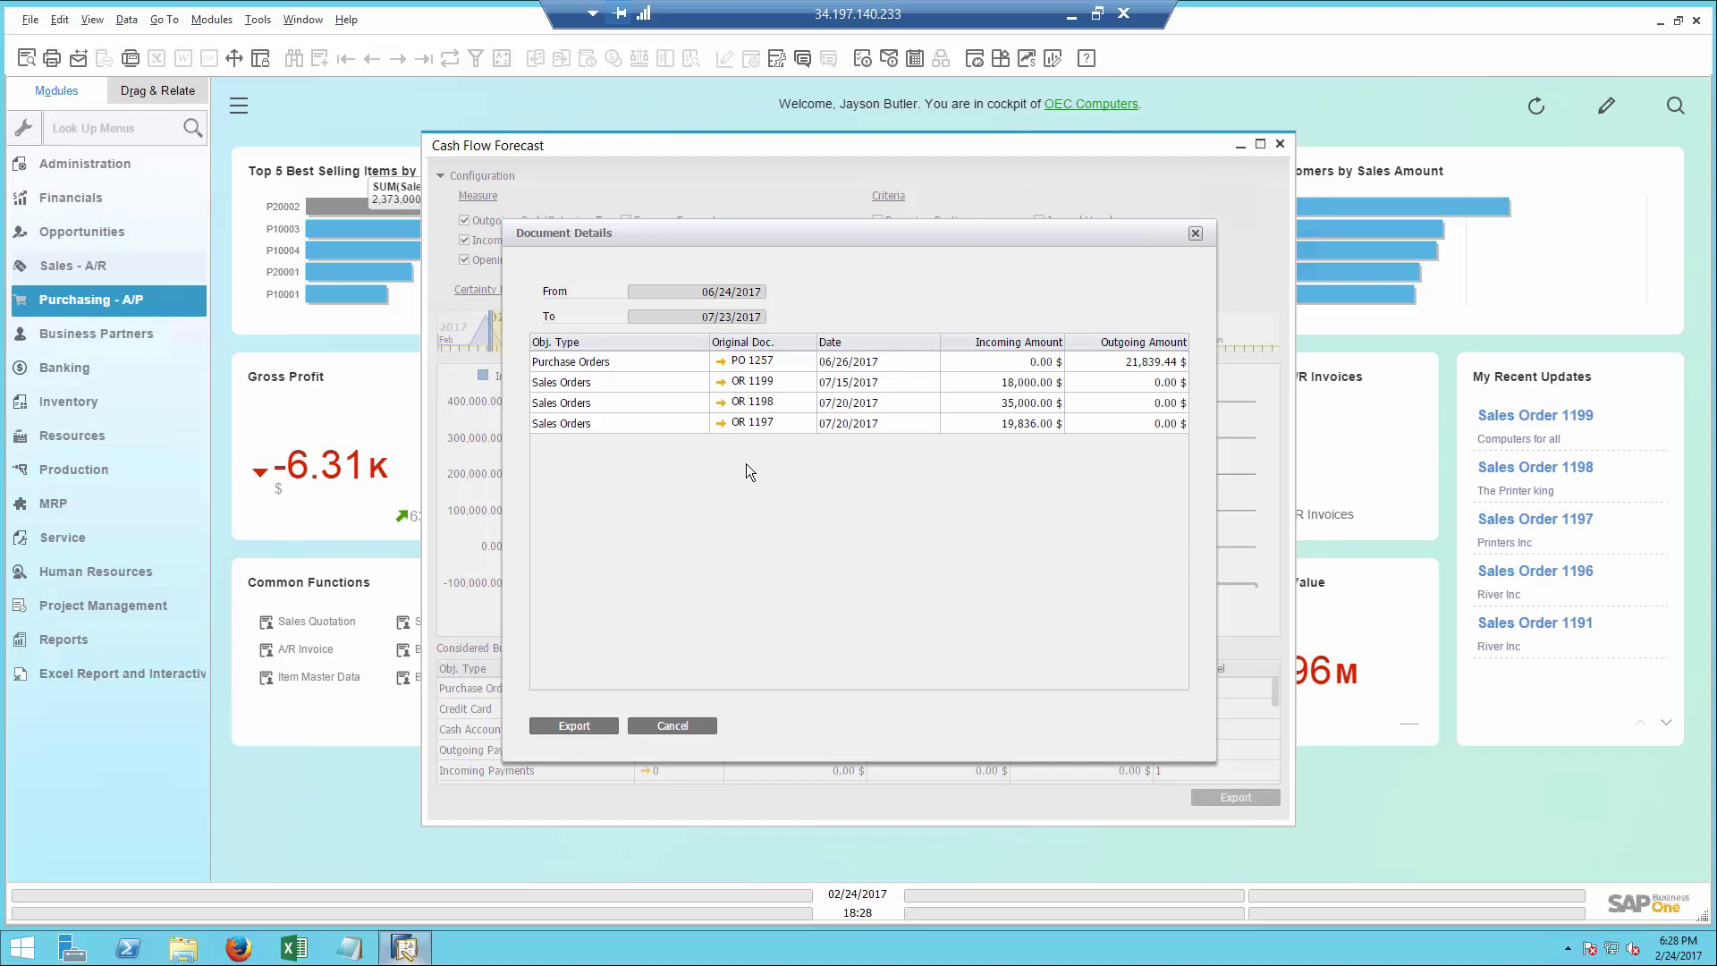
pyautogui.click(675, 728)
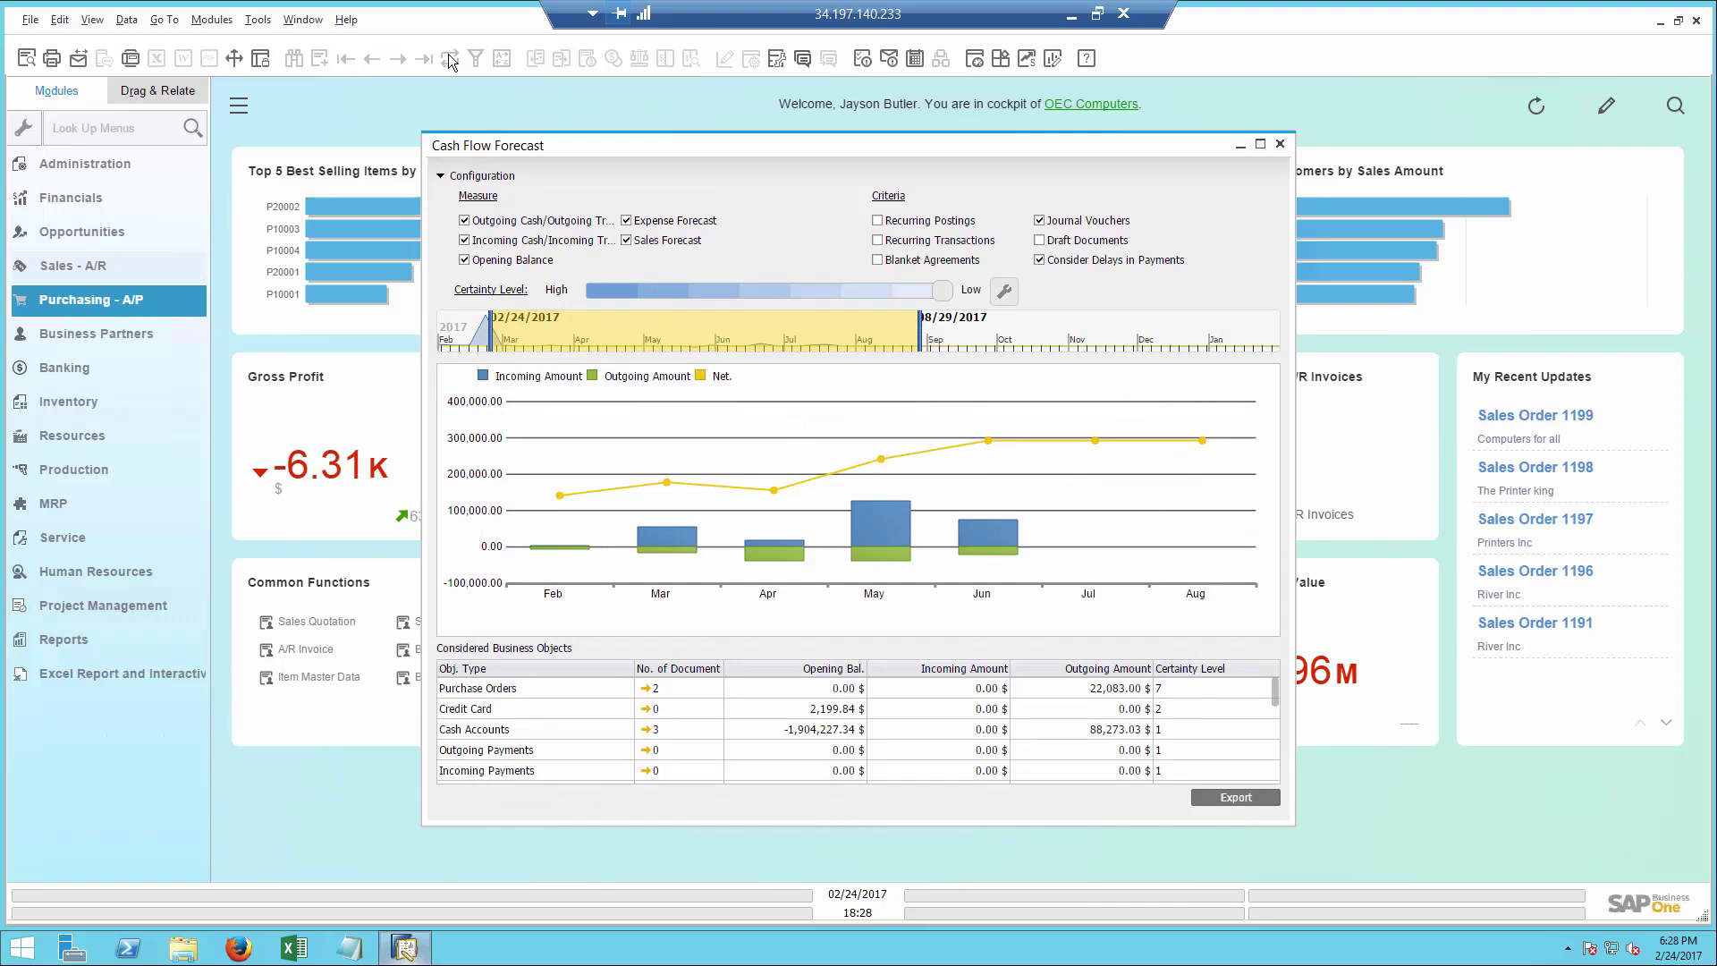
pyautogui.click(1280, 144)
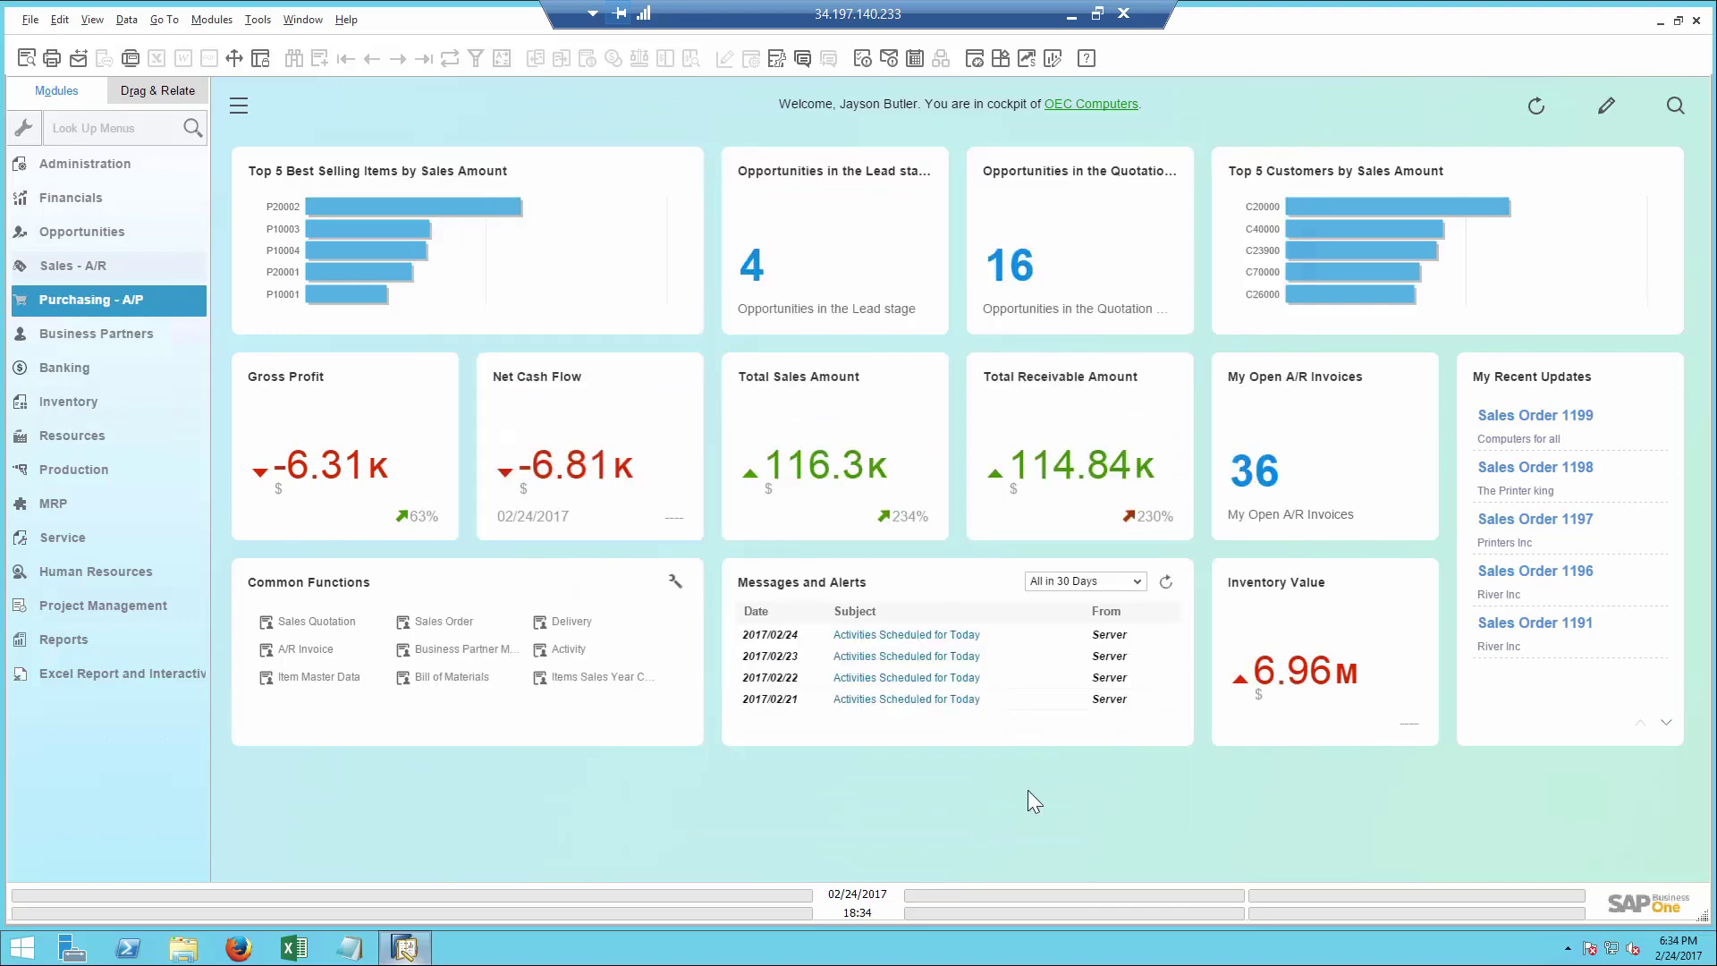